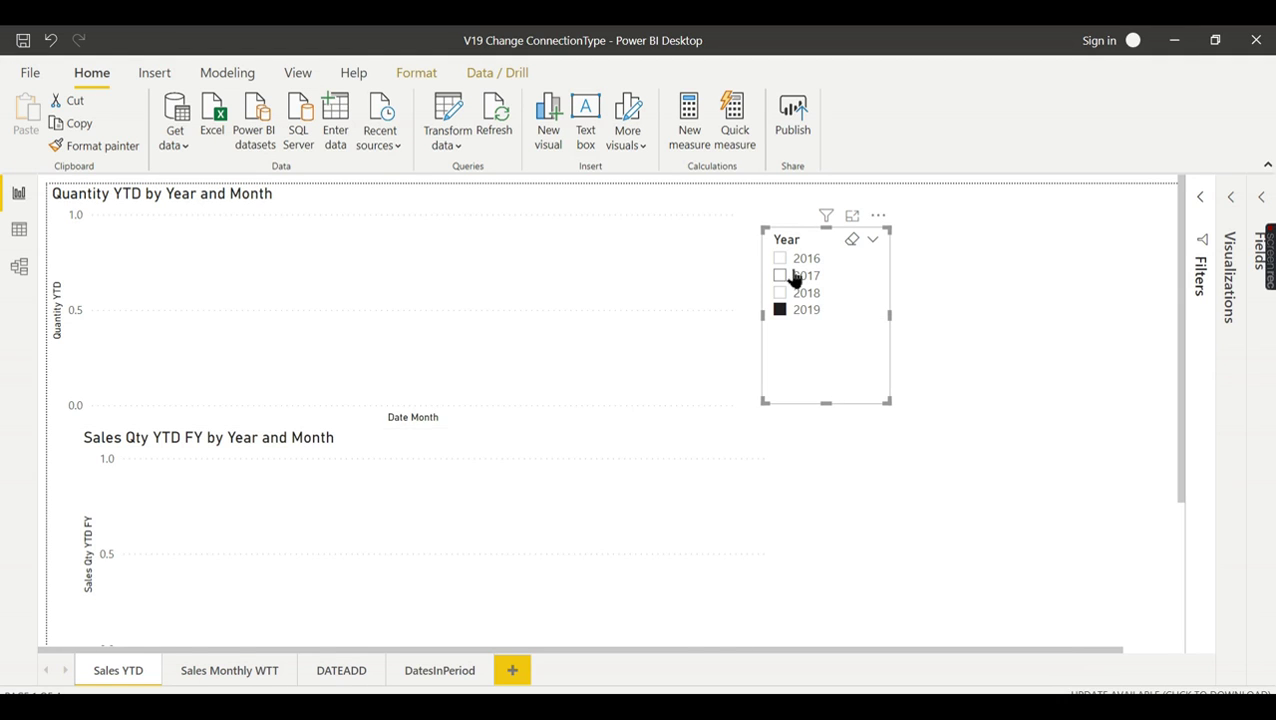
Filter the charts to 2016, 2017, 2018 and 2019 in turn, then deselect 2019
click(795, 276)
click(800, 260)
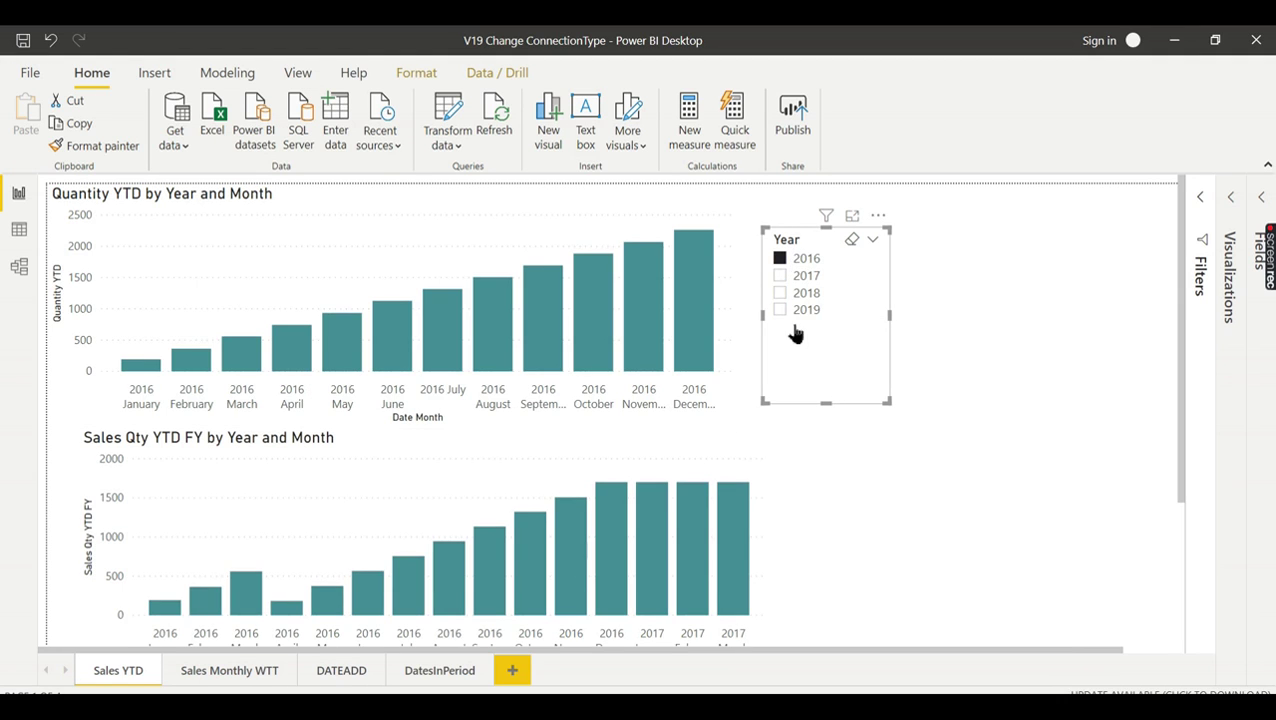
click(804, 280)
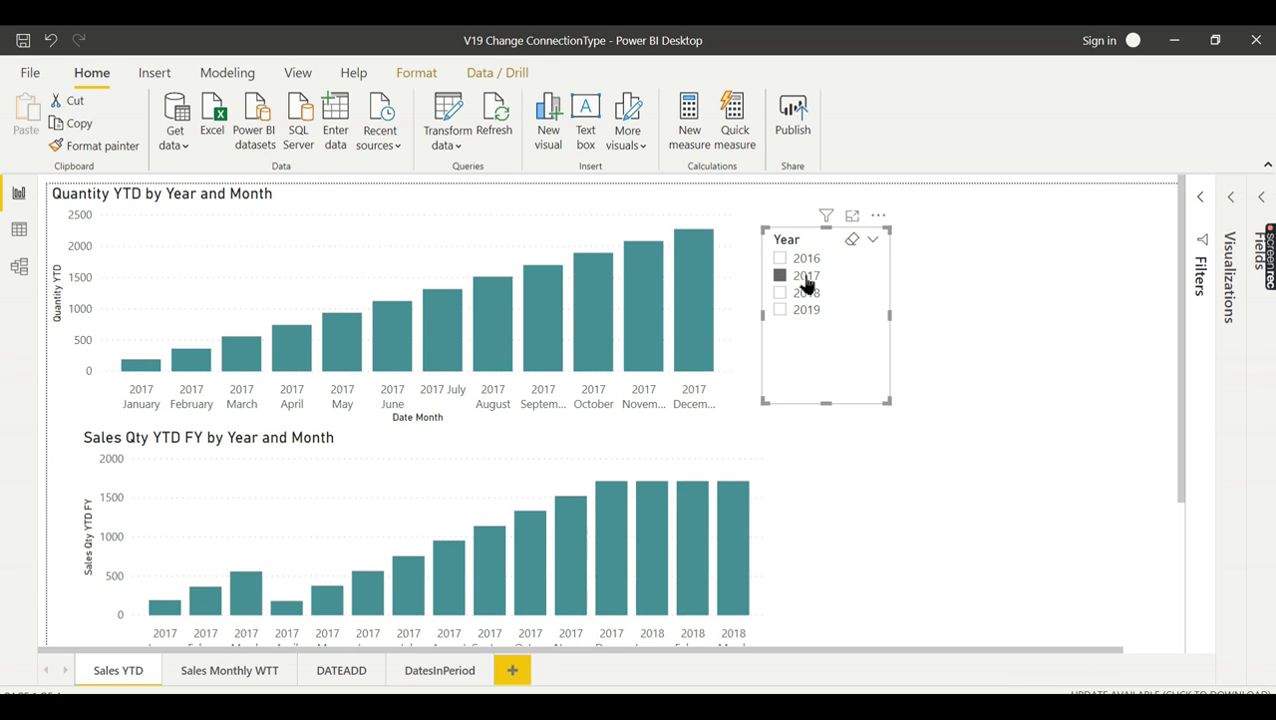
click(803, 296)
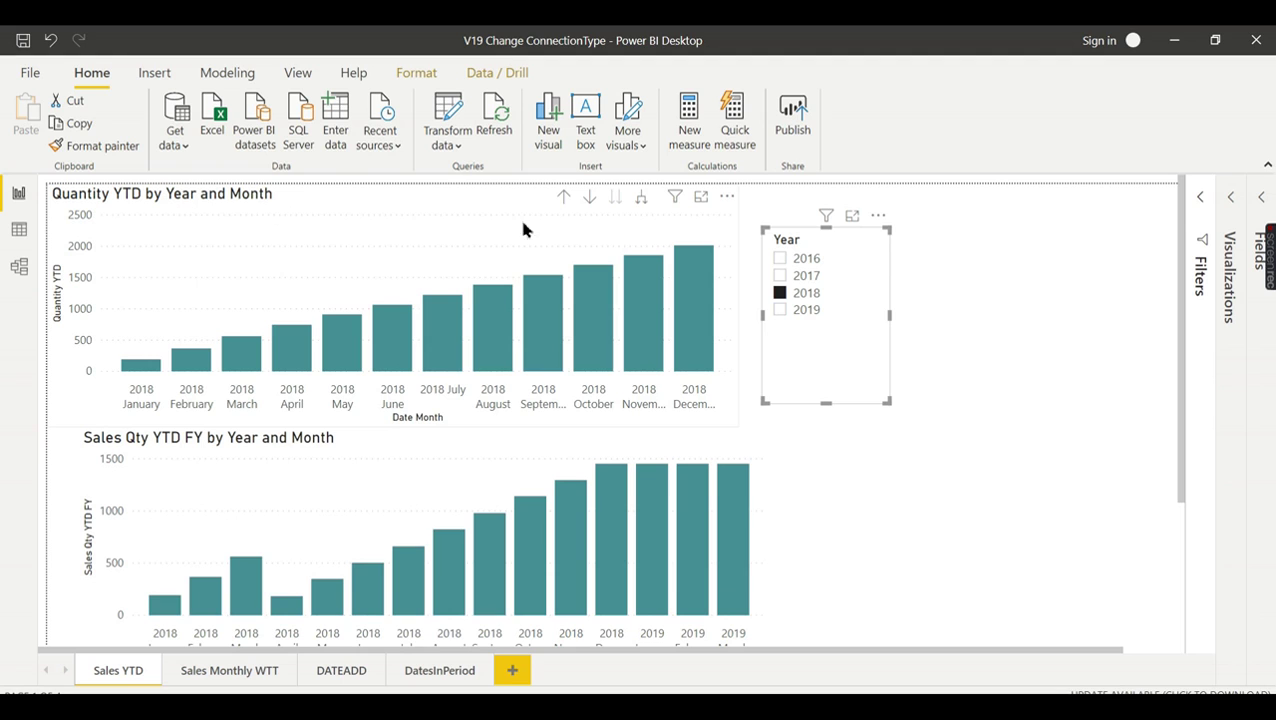
click(803, 276)
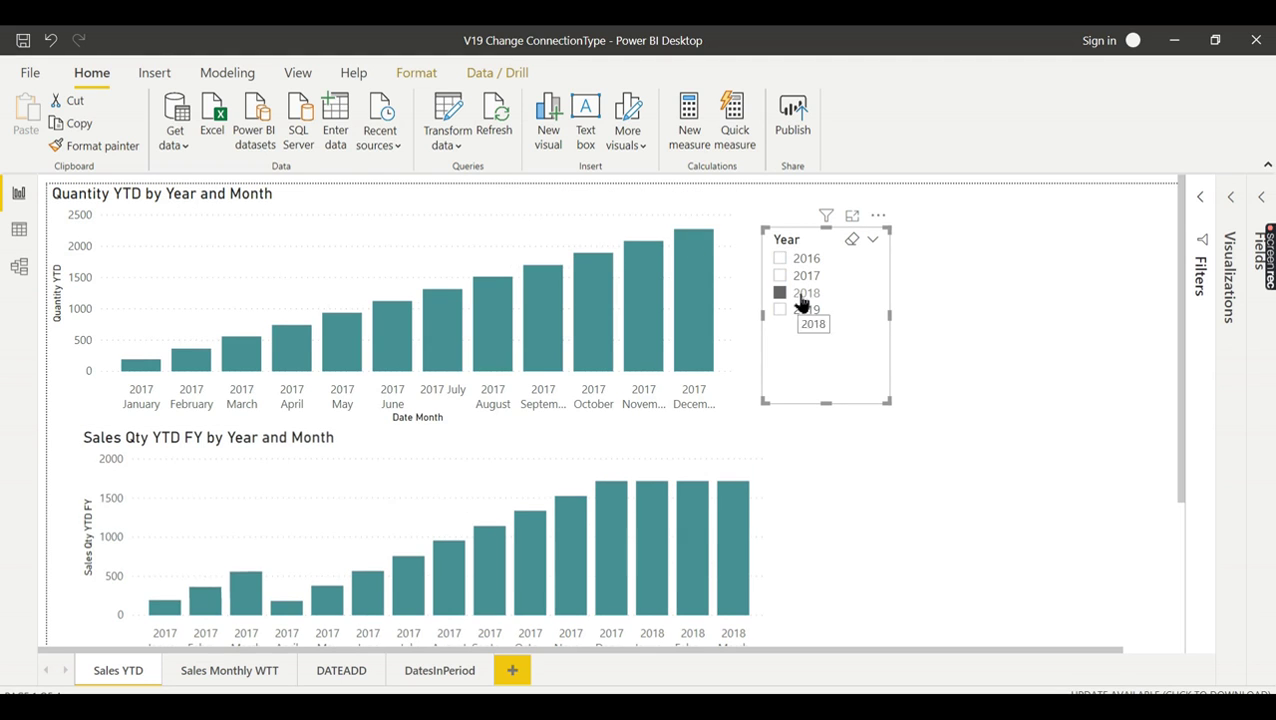
click(800, 309)
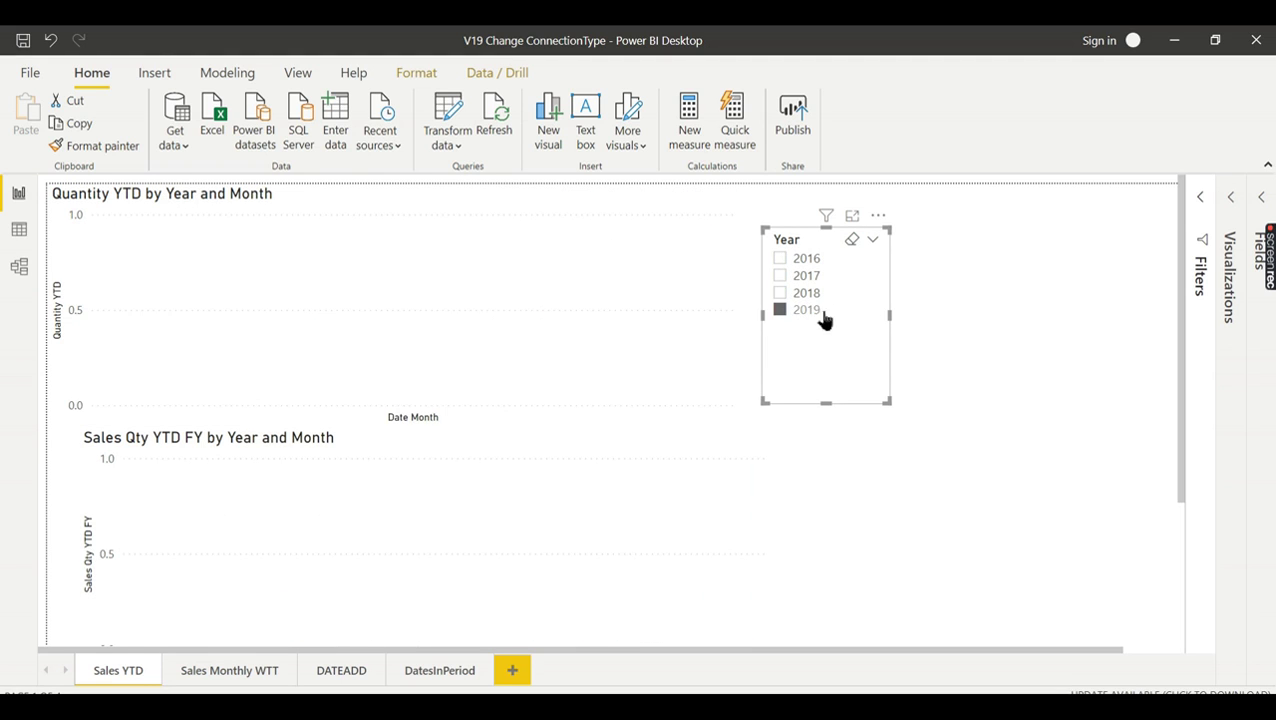
click(818, 312)
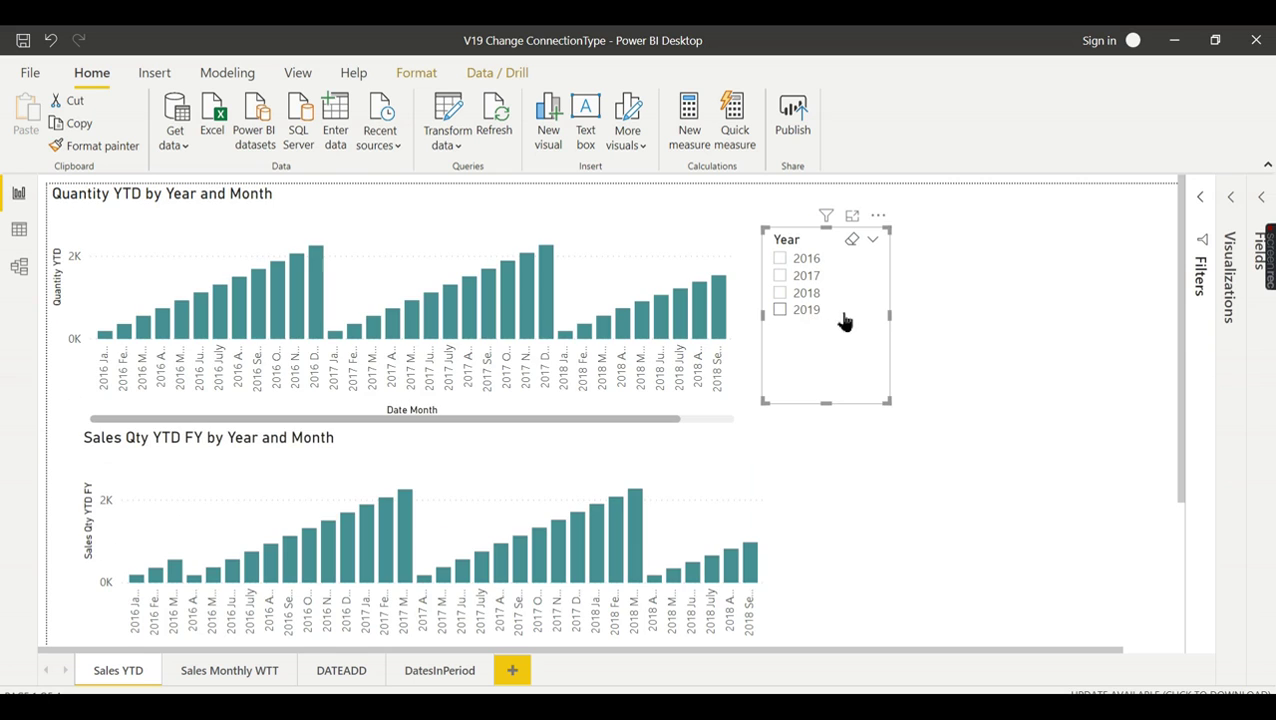
click(377, 145)
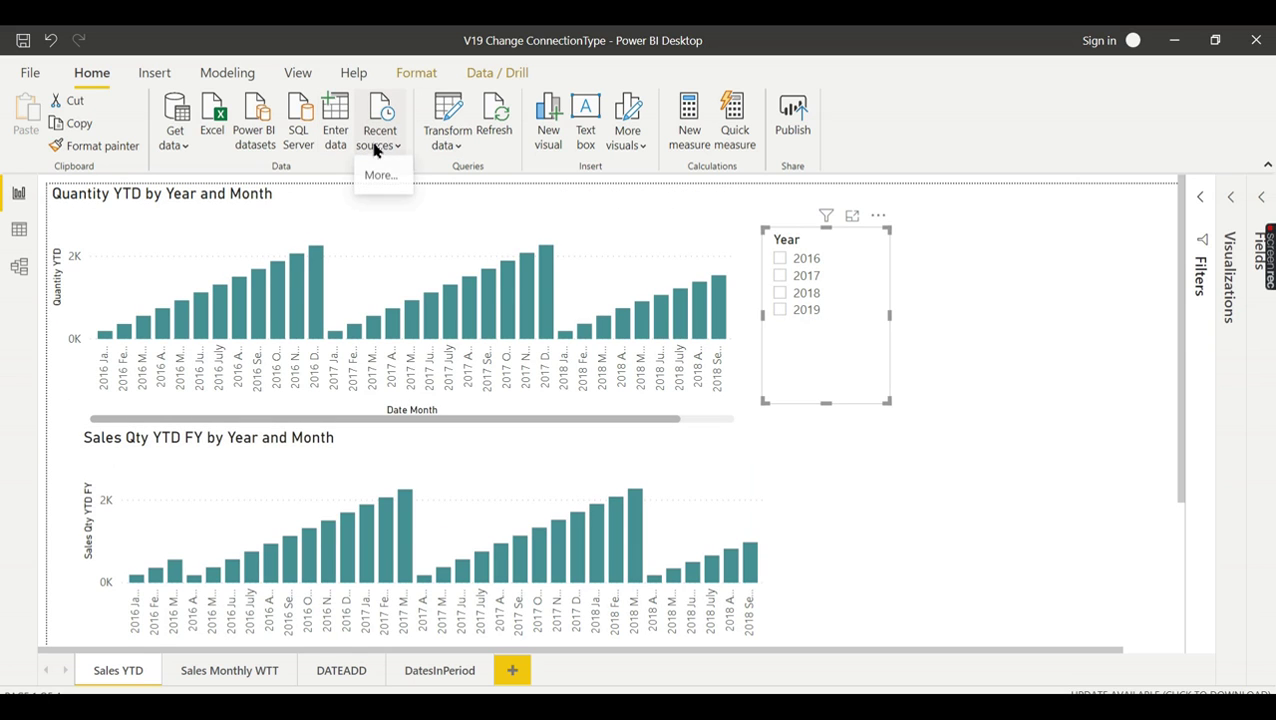
click(445, 150)
click(461, 204)
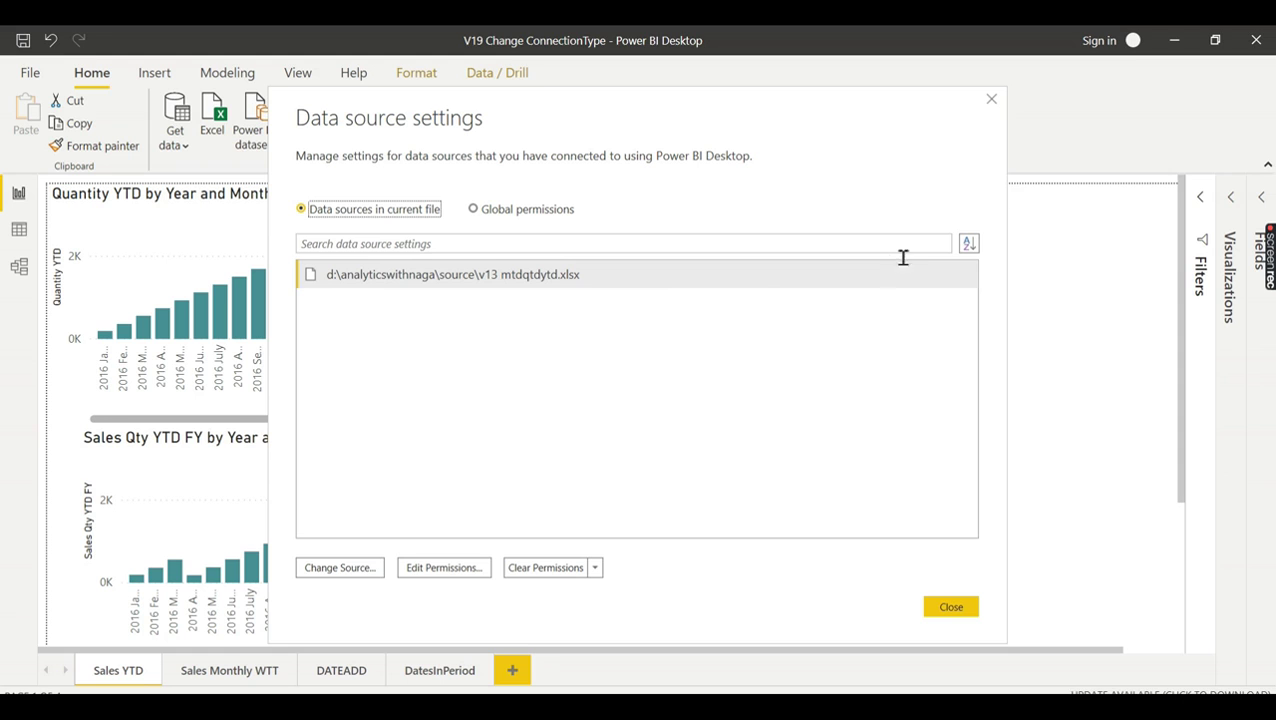
click(990, 101)
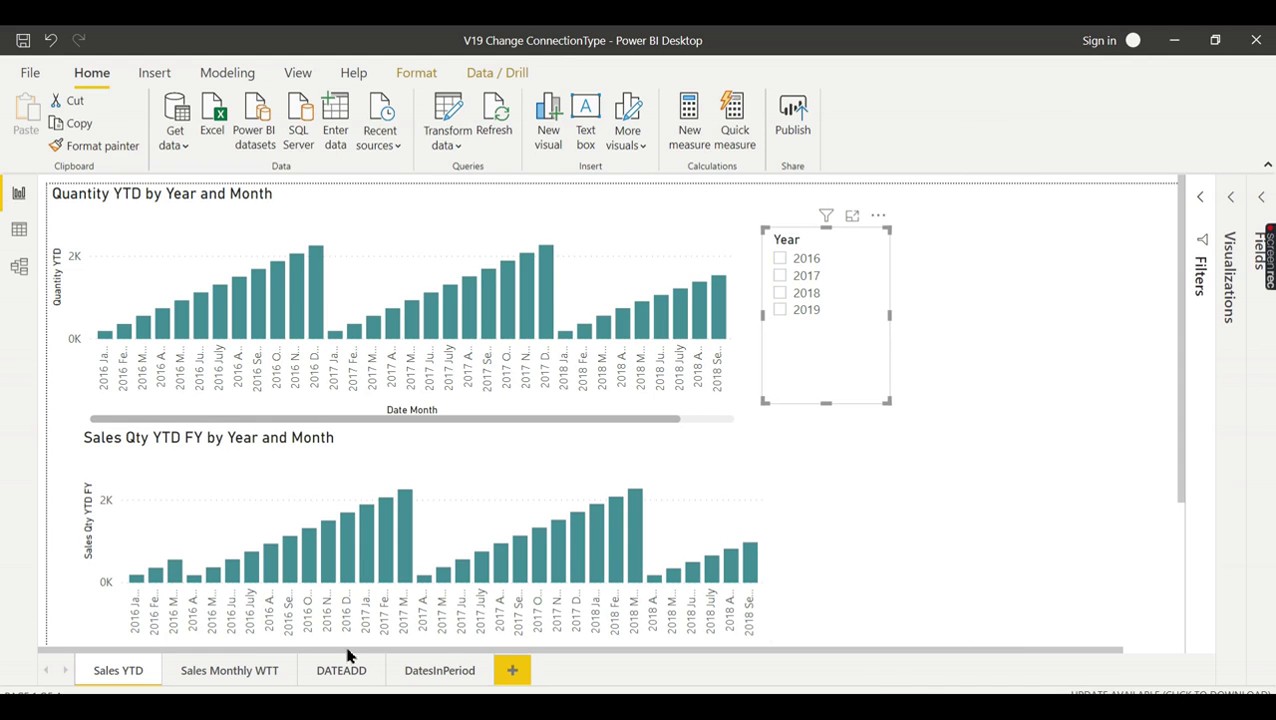
Visit the Sales Monthly WTT page, return to Sales YTD, and expand the Fields pane
click(190, 668)
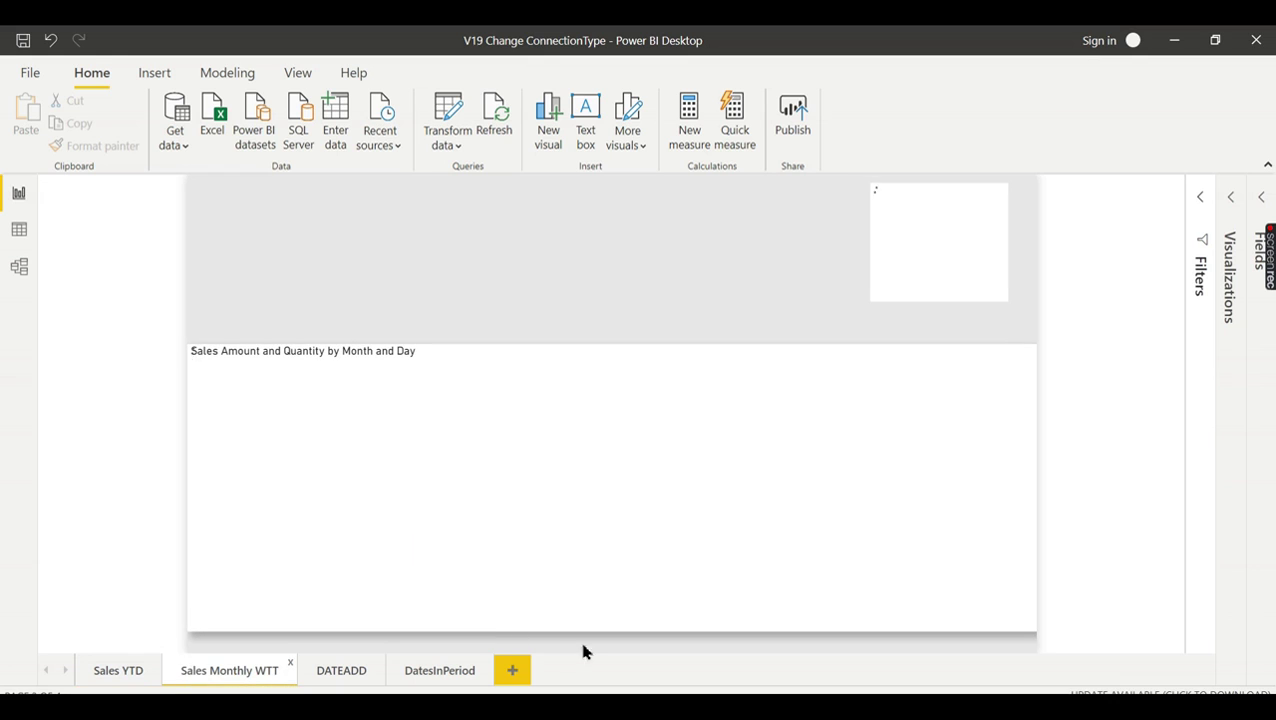
click(145, 680)
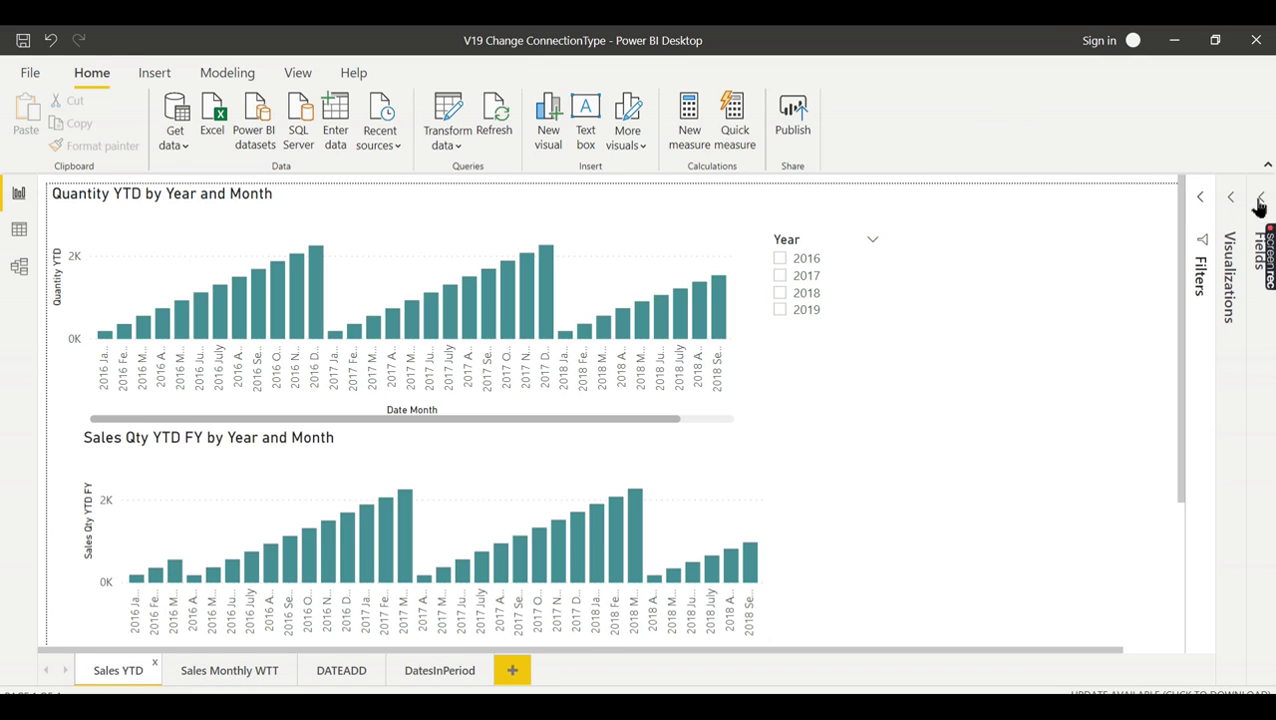
click(1261, 200)
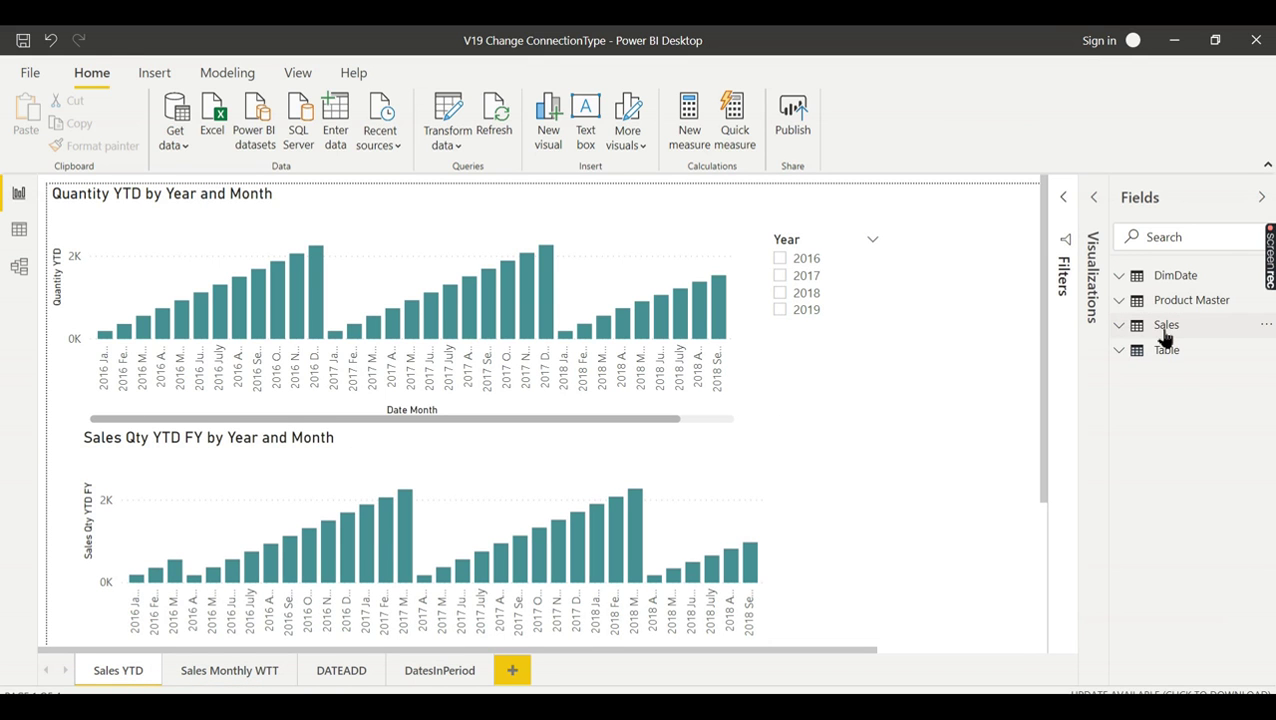
Expand and collapse the Sales, Product Master and Table tables to inspect their fields
mouse_move(1165, 338)
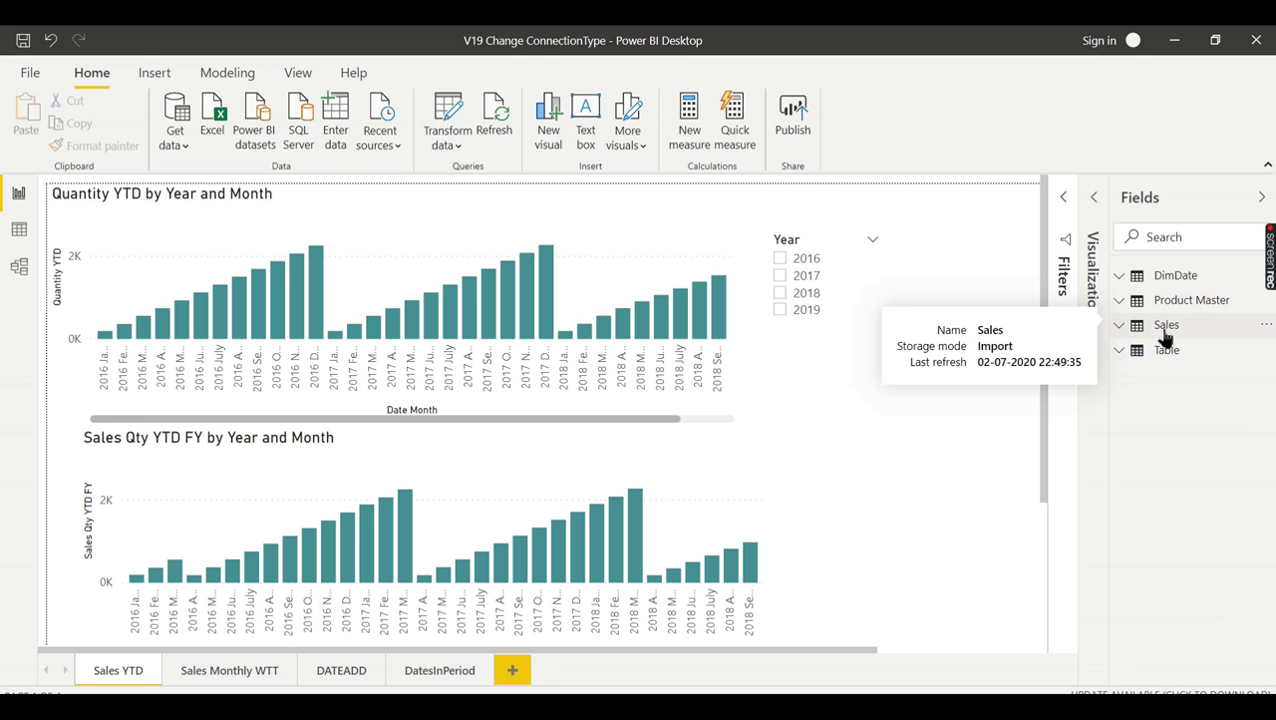
click(1166, 337)
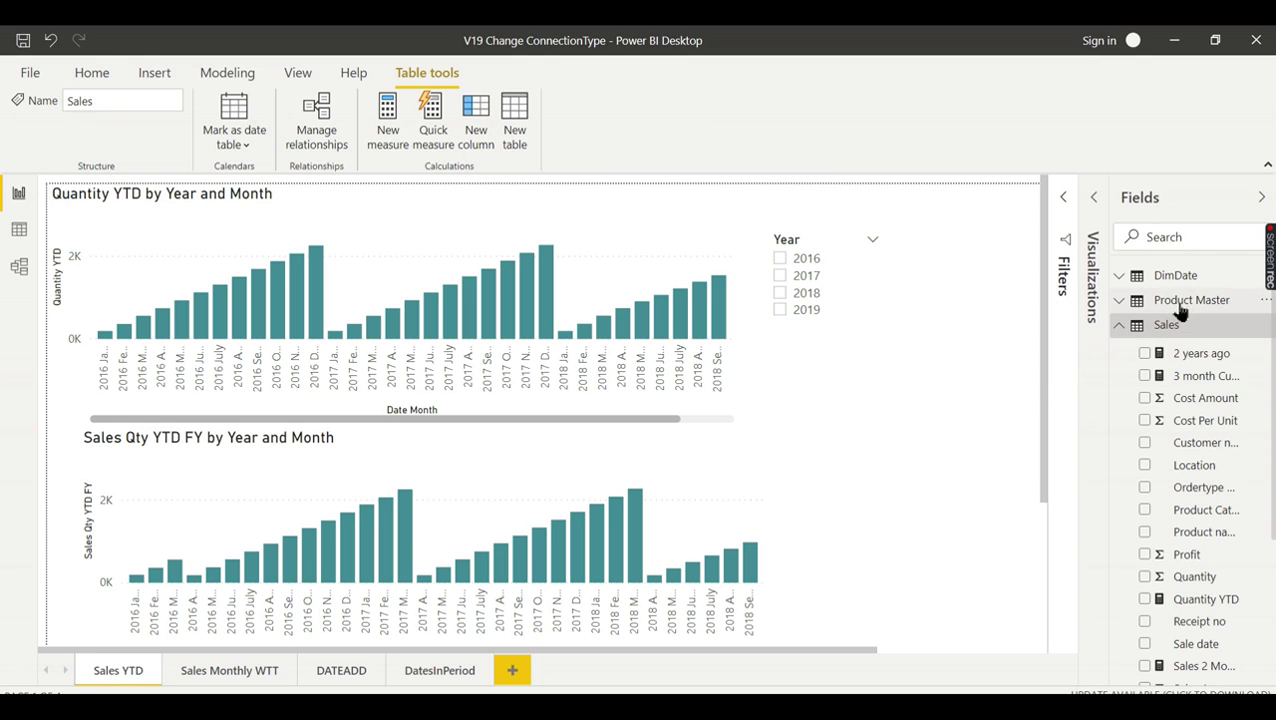
click(1181, 305)
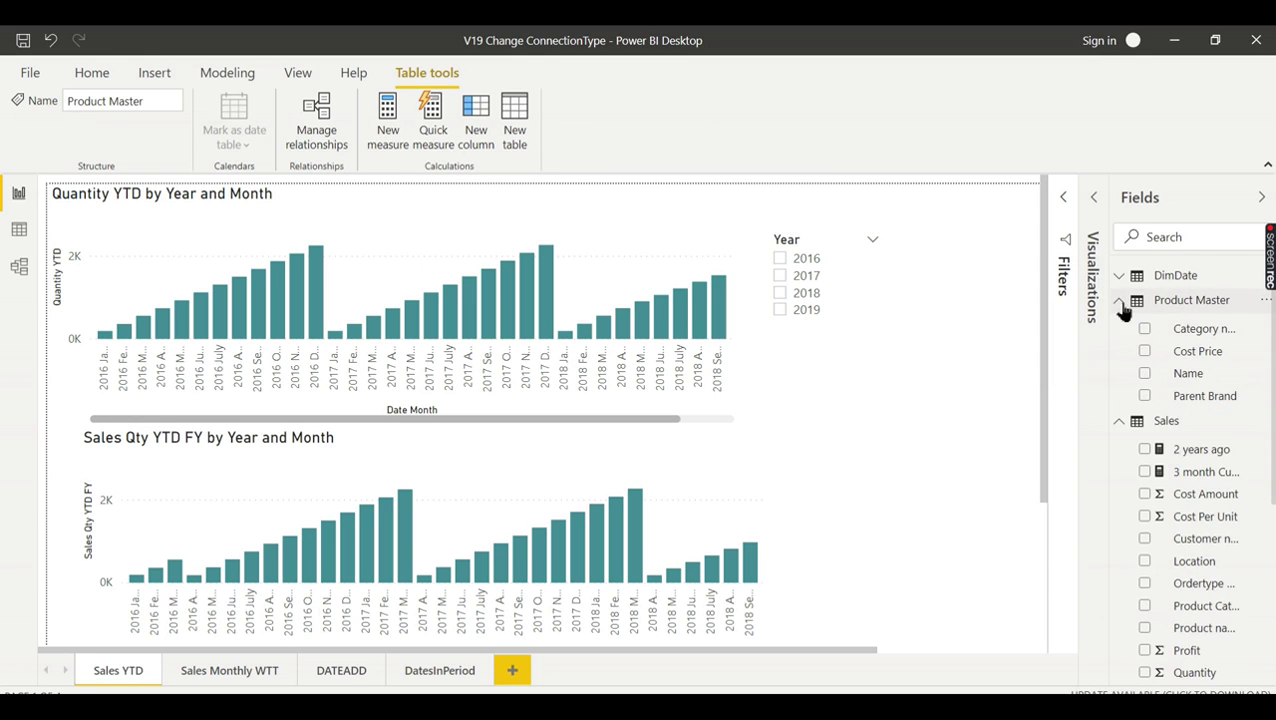
click(1119, 300)
click(1119, 325)
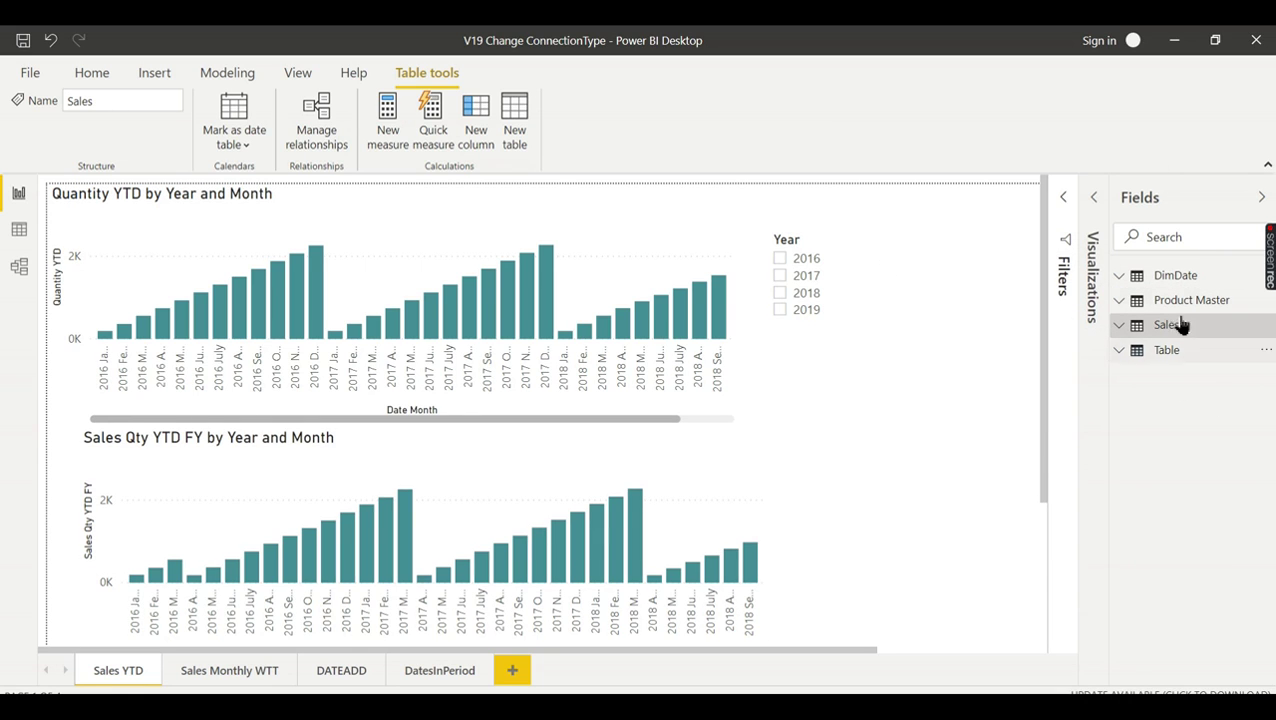
click(1182, 358)
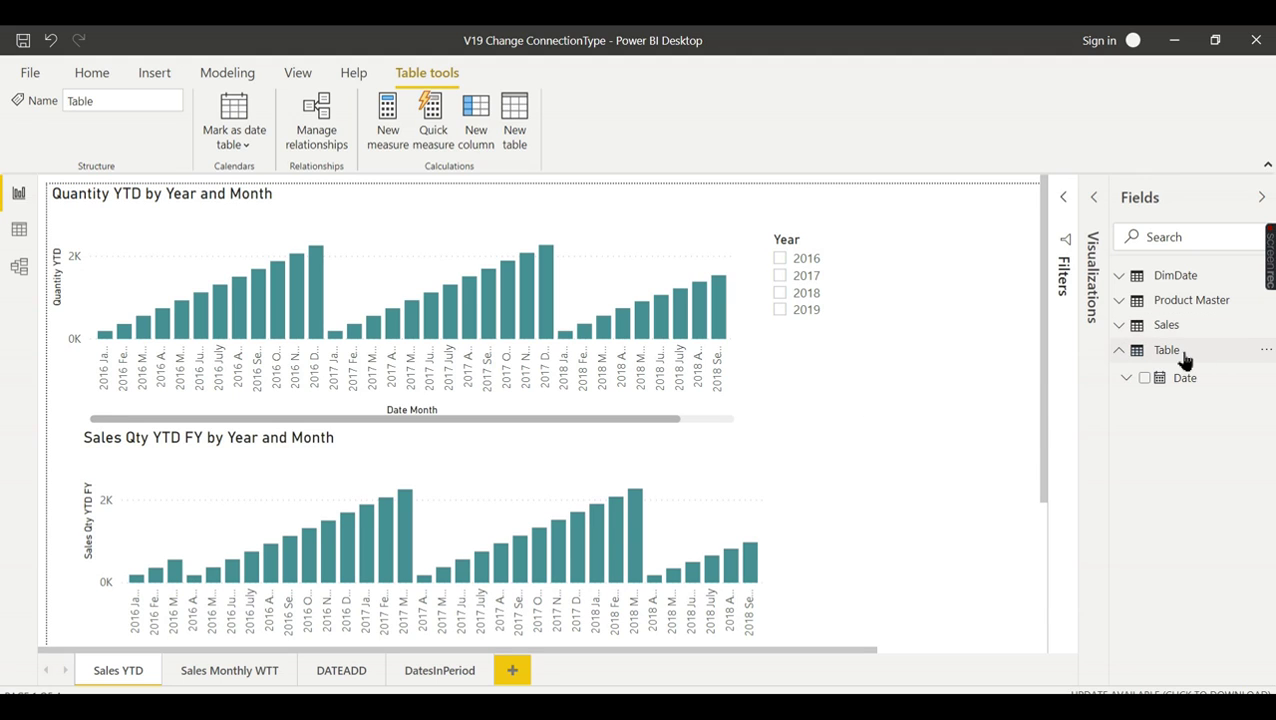
click(1184, 356)
Delete the calculated table named Table from the Fields pane, confirming the deletion
right_click(1190, 352)
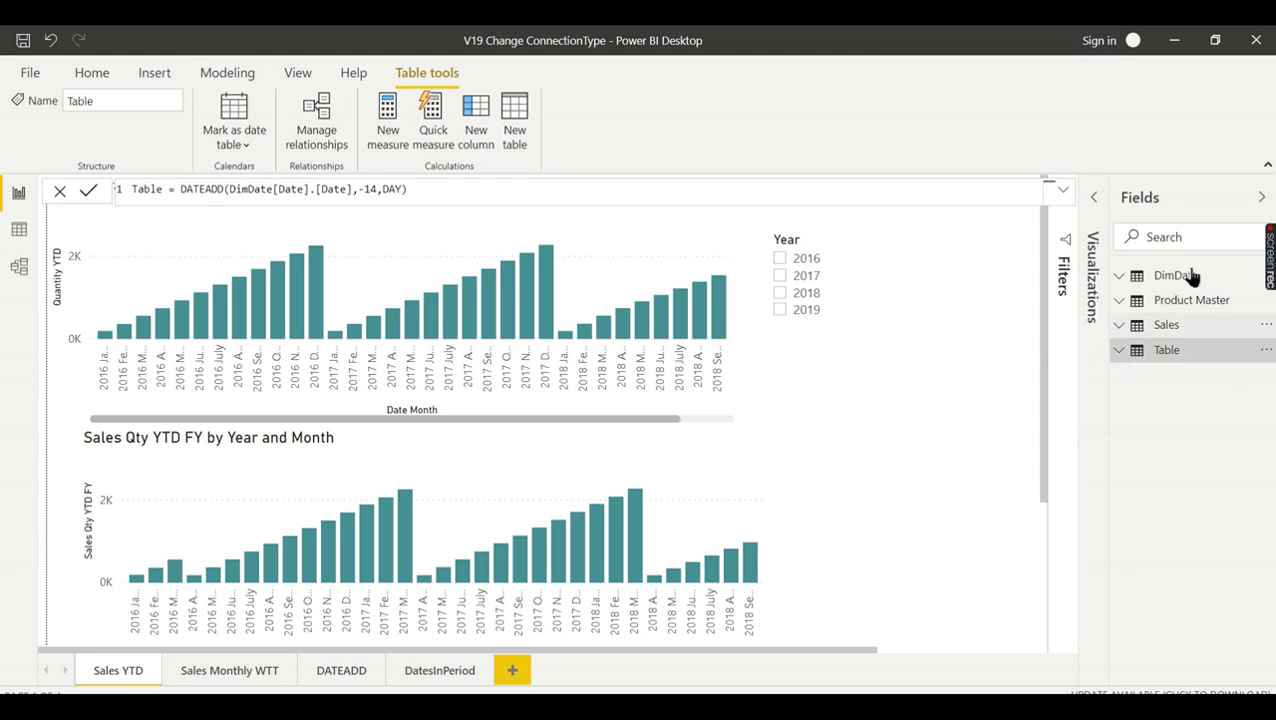
click(1161, 458)
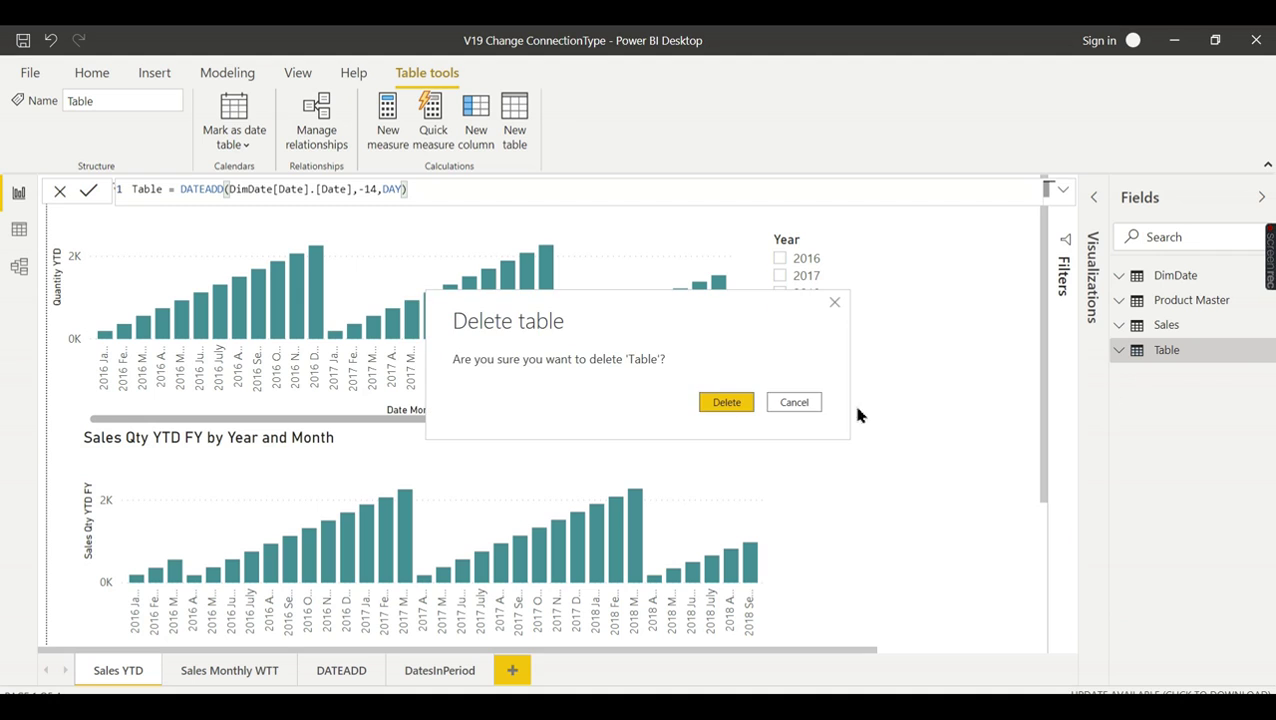
click(734, 407)
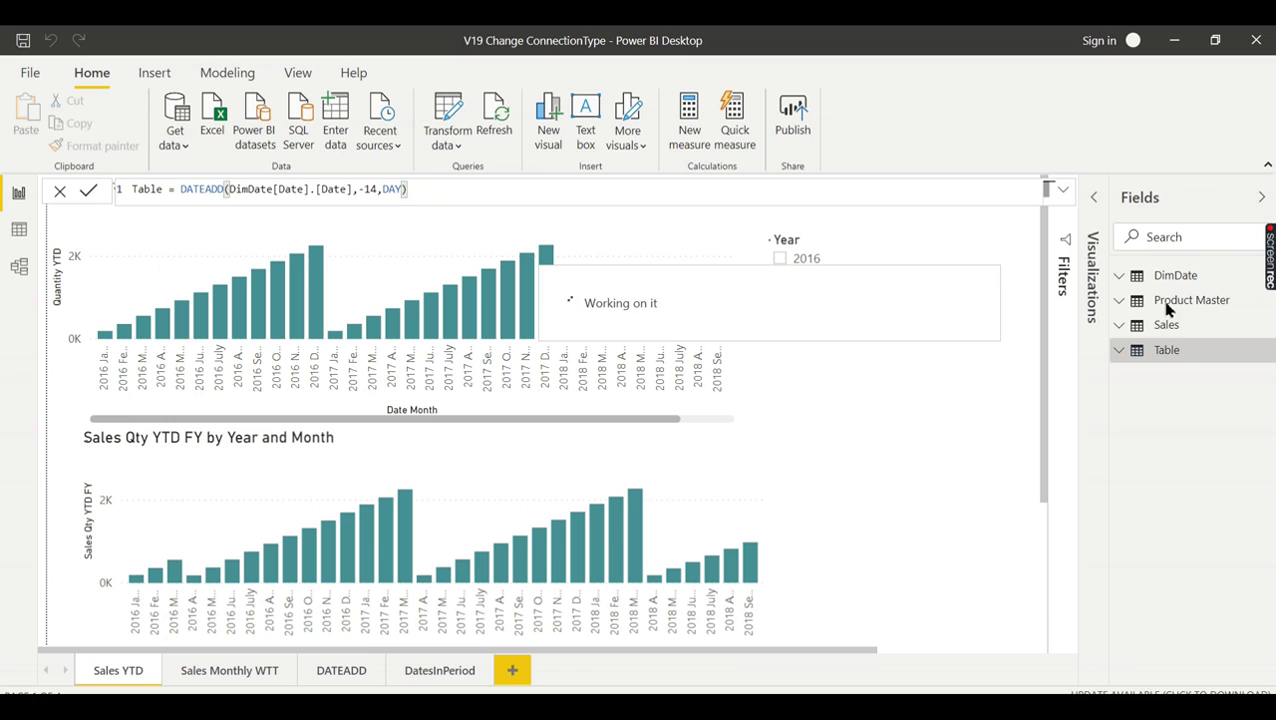
mouse_move(1168, 285)
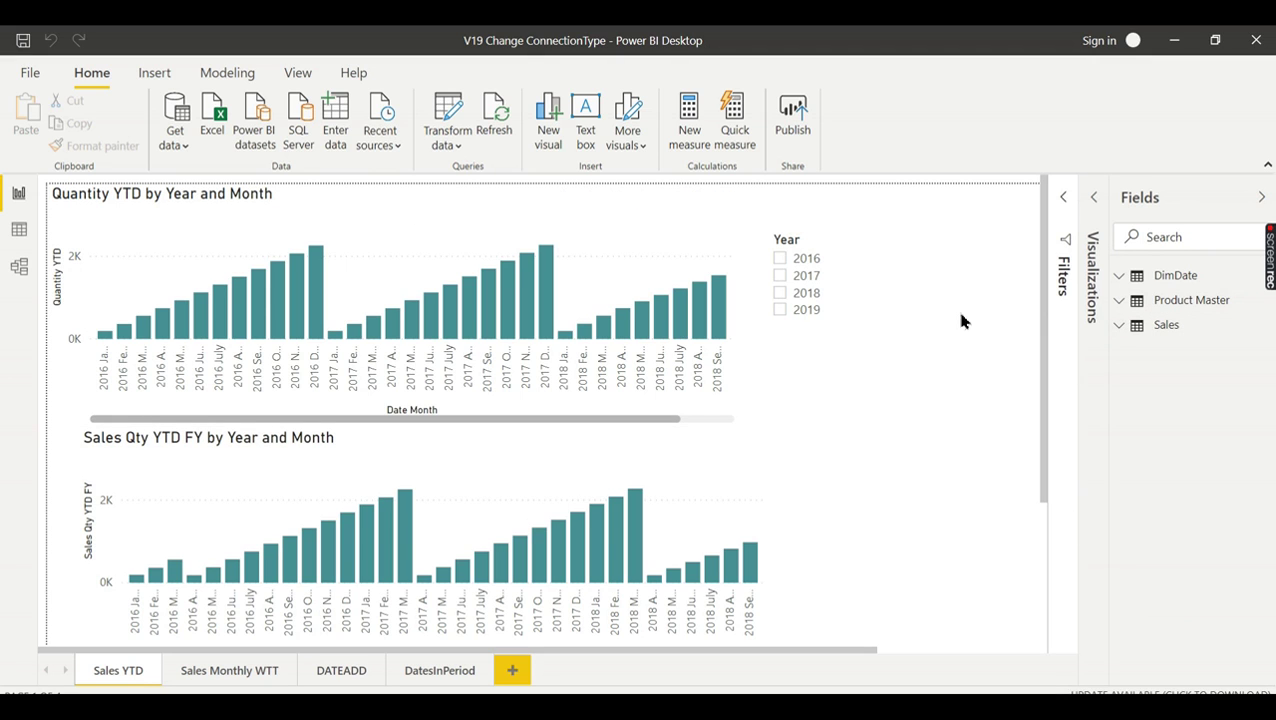
click(438, 146)
click(505, 210)
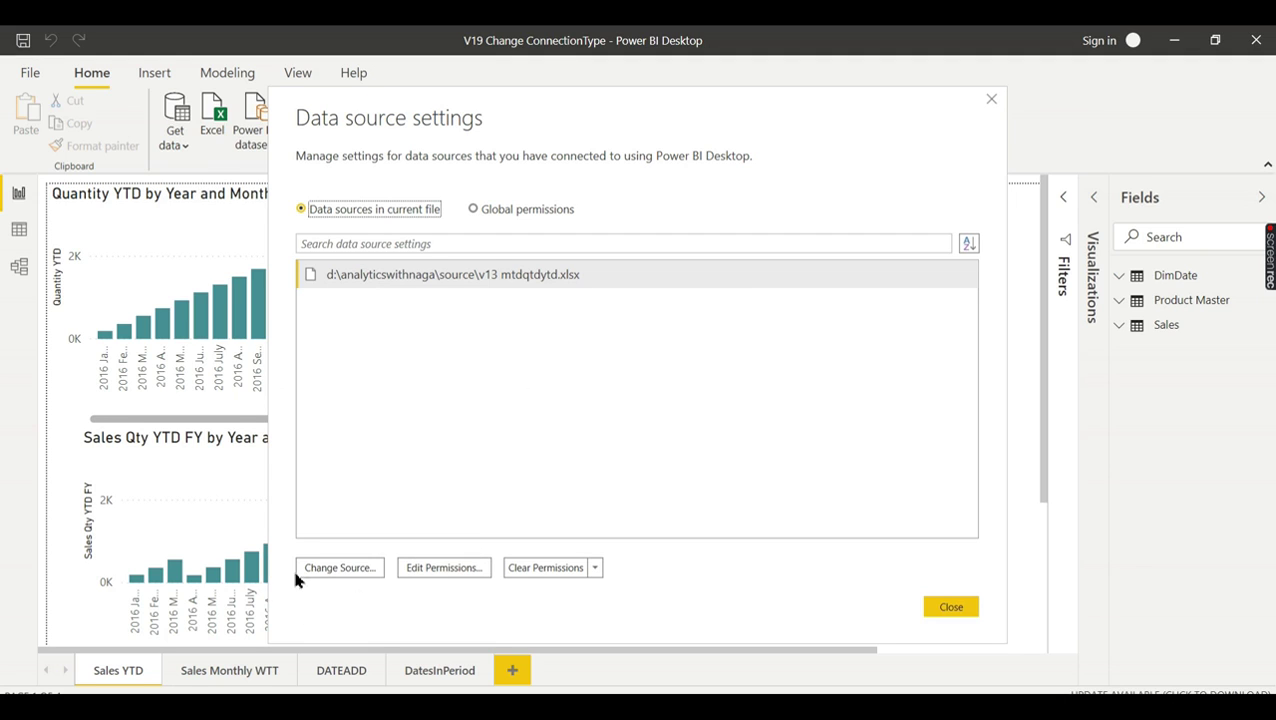
click(340, 568)
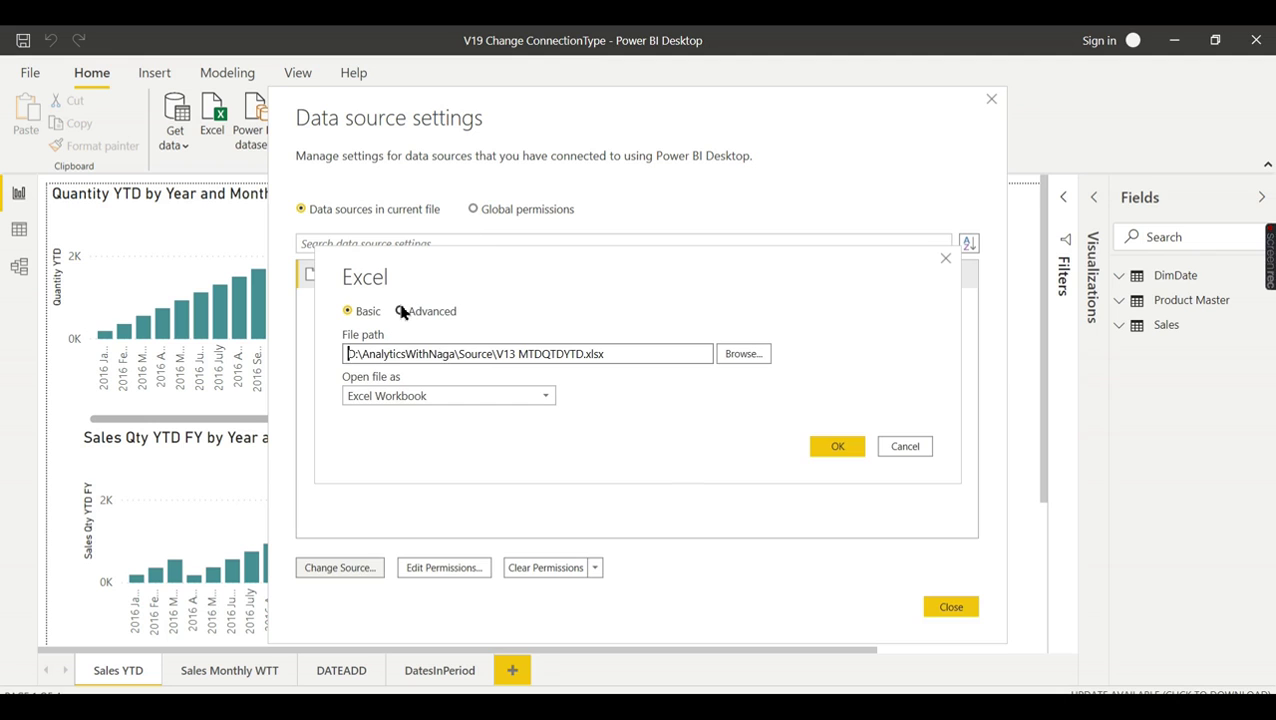
click(402, 311)
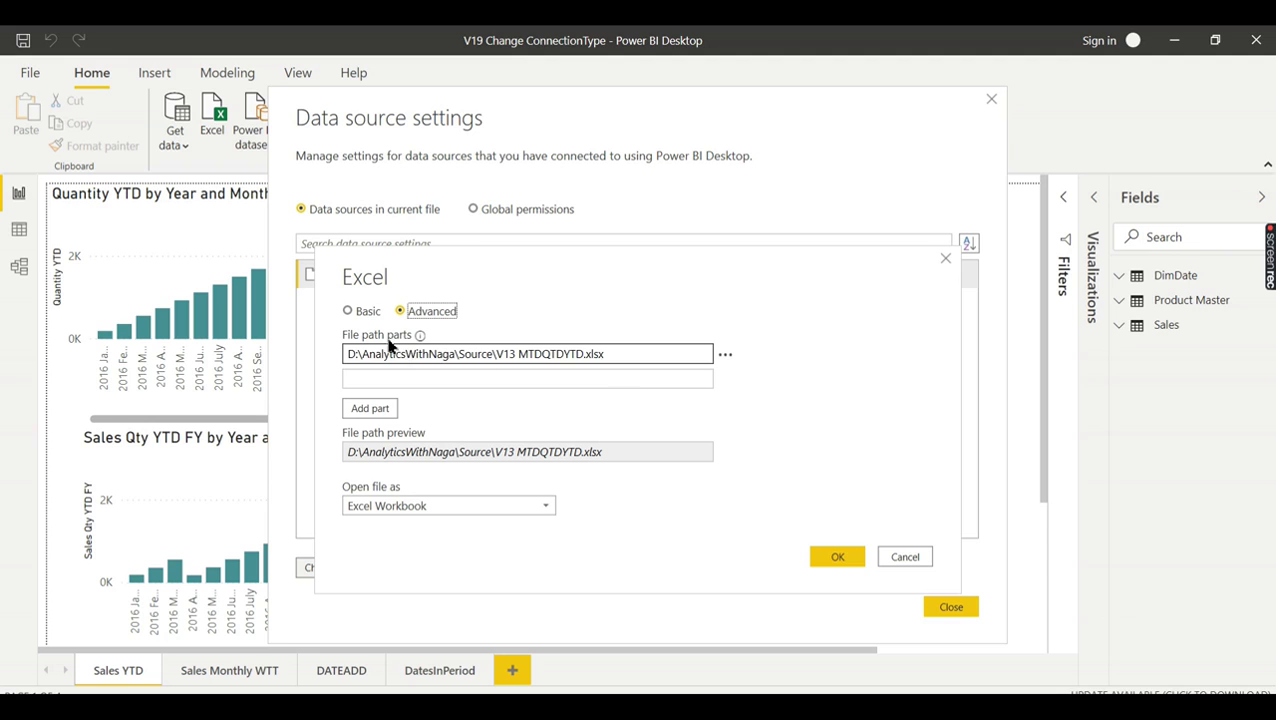
click(364, 313)
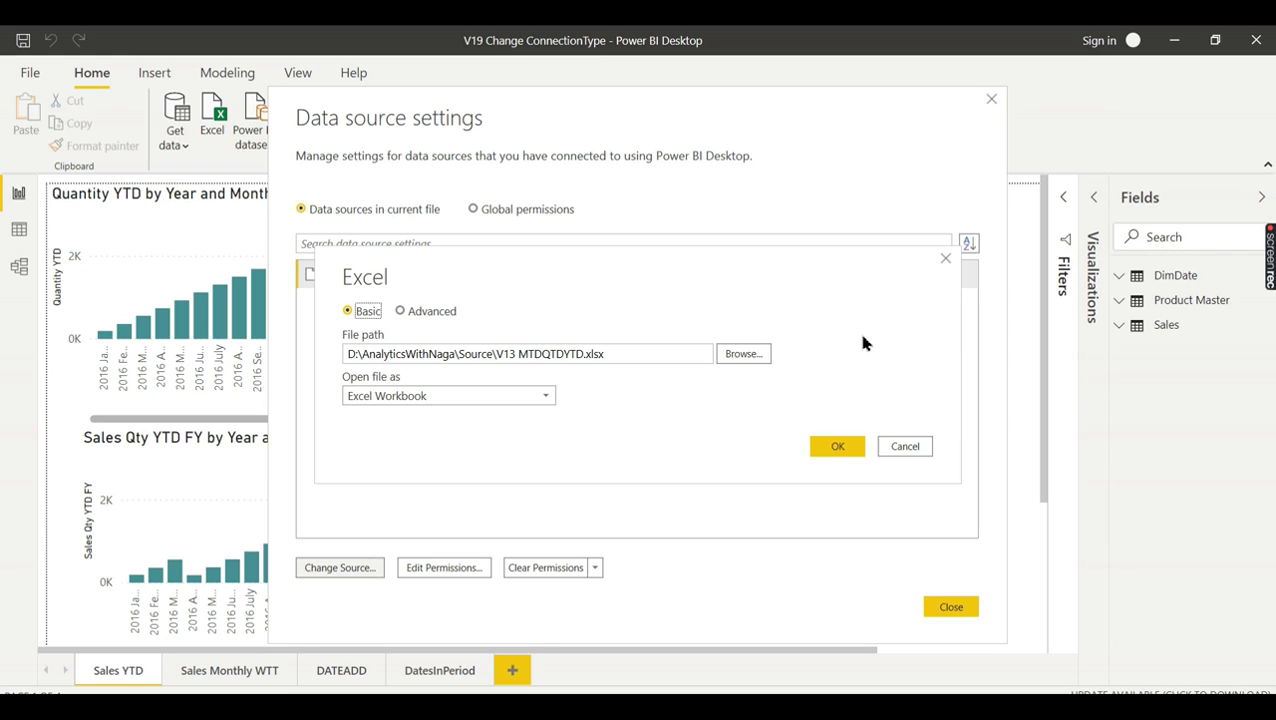
click(944, 261)
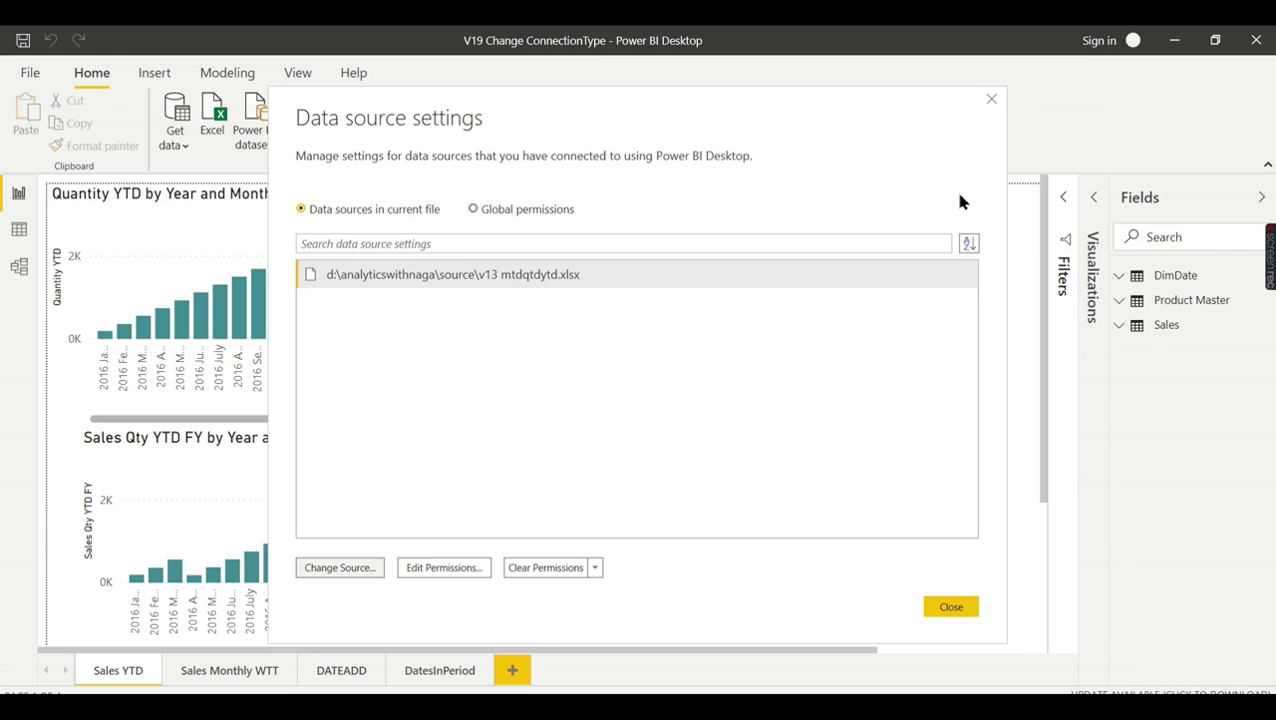
click(991, 102)
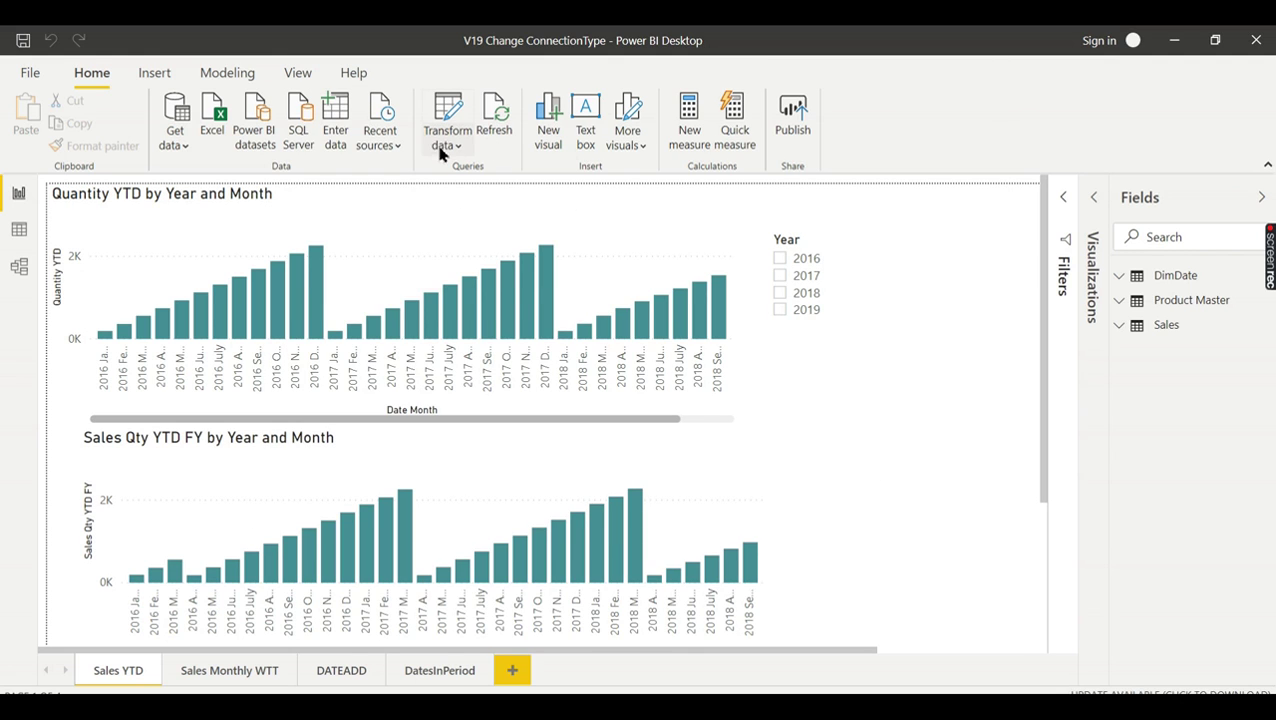
Open Power Query Editor and review the Sales query's M code reading V13 MTDQTDYTD.xlsx
click(445, 145)
click(452, 186)
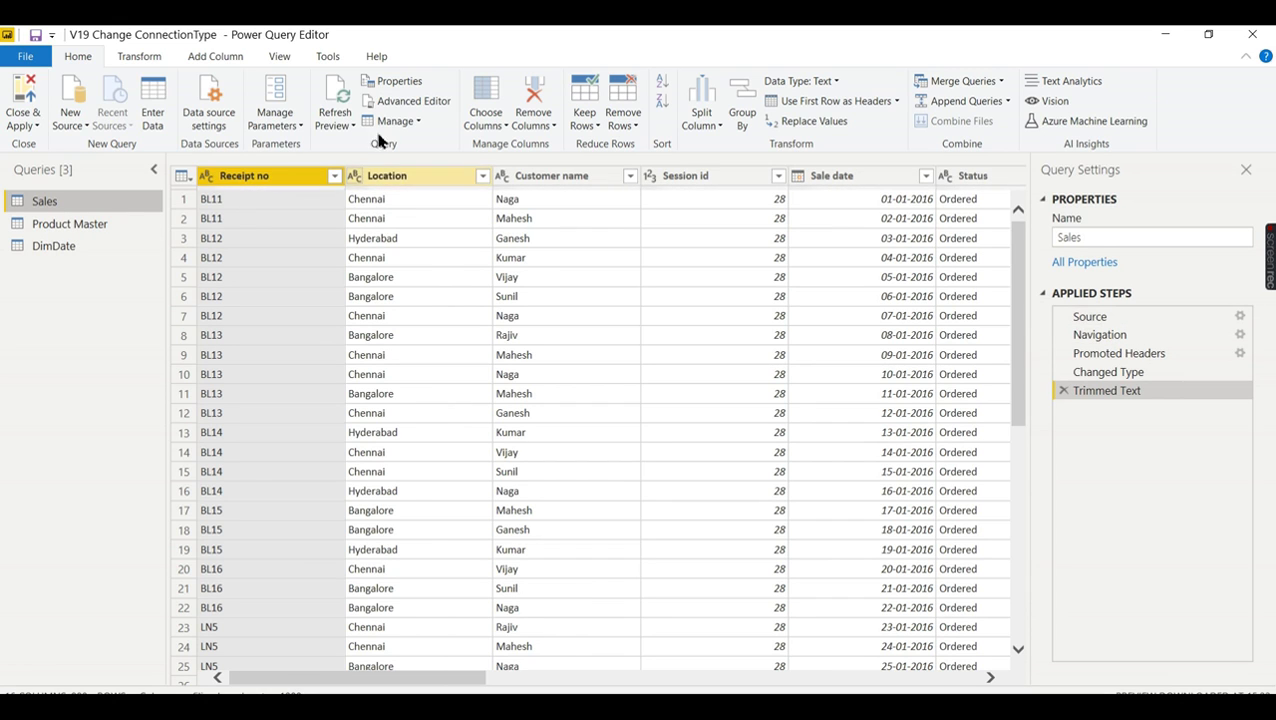
click(395, 101)
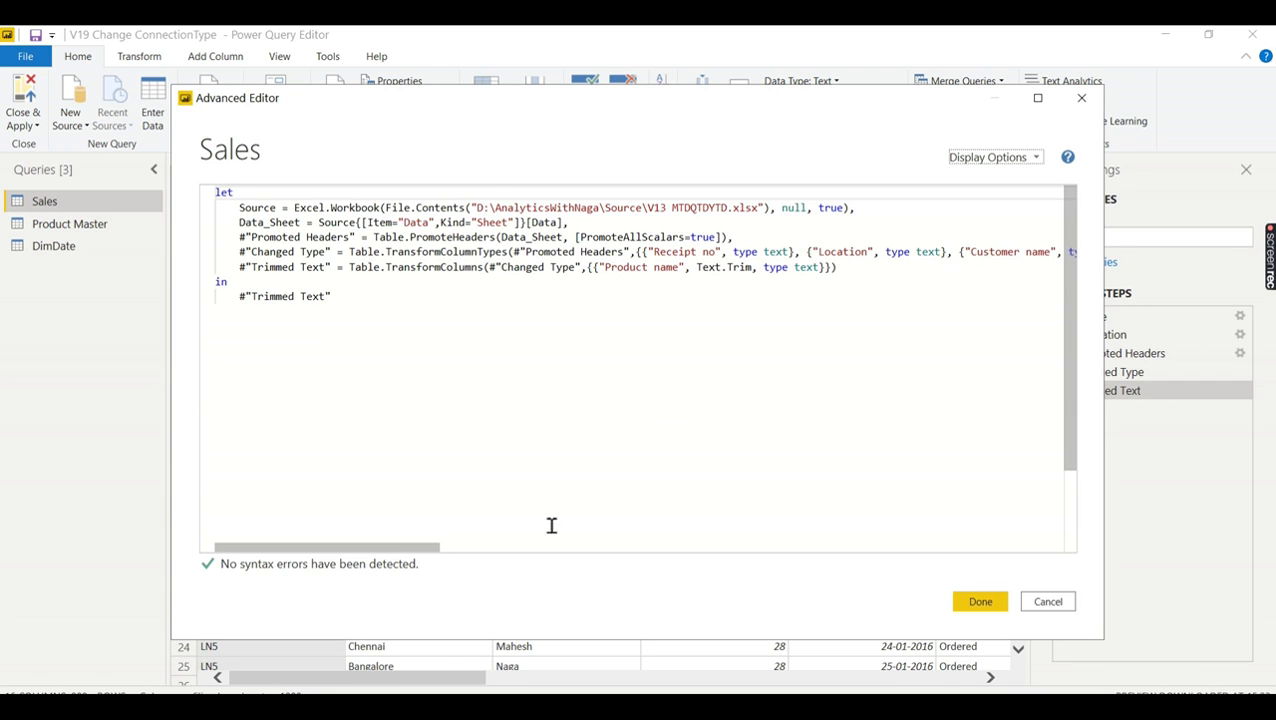
click(1079, 99)
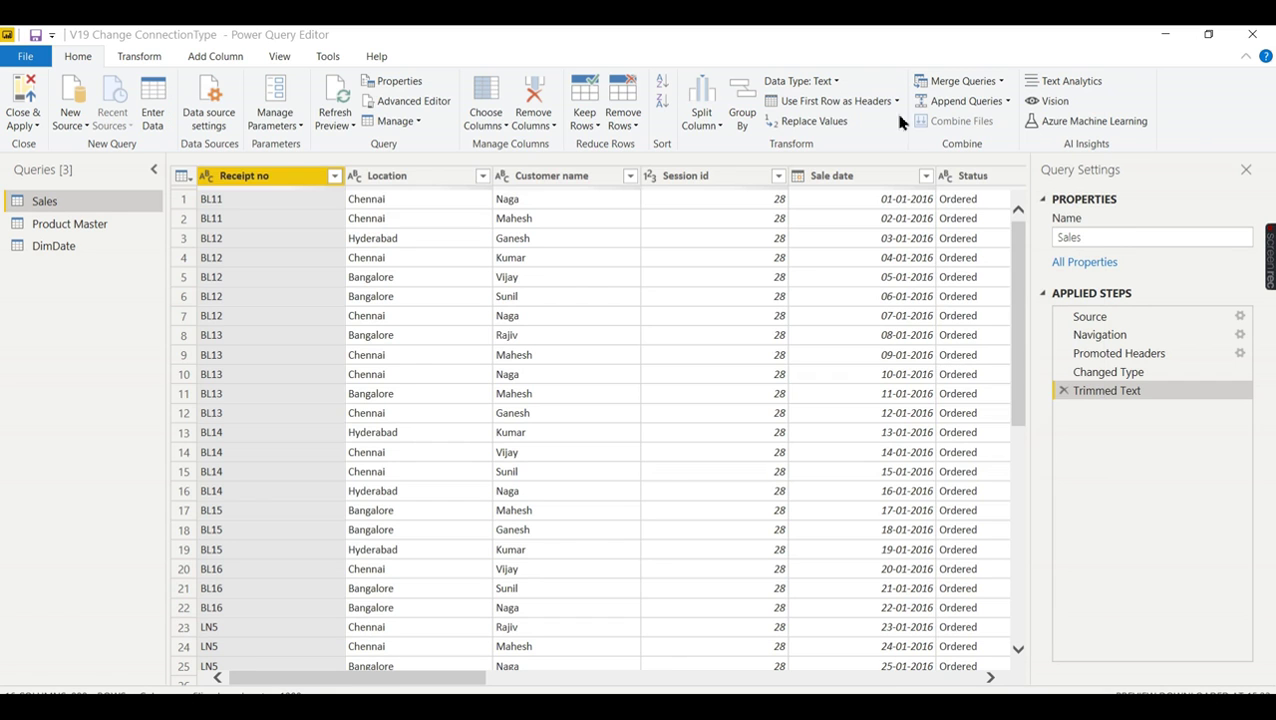
click(95, 228)
click(390, 106)
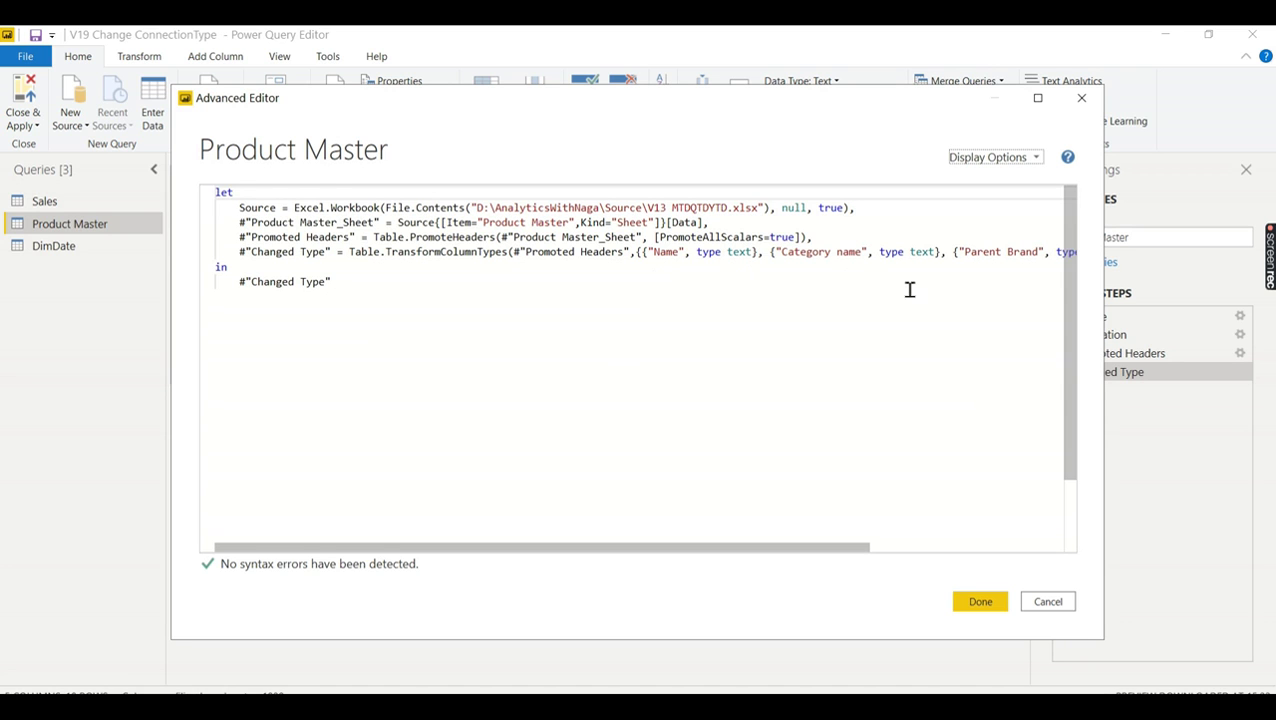
click(1050, 598)
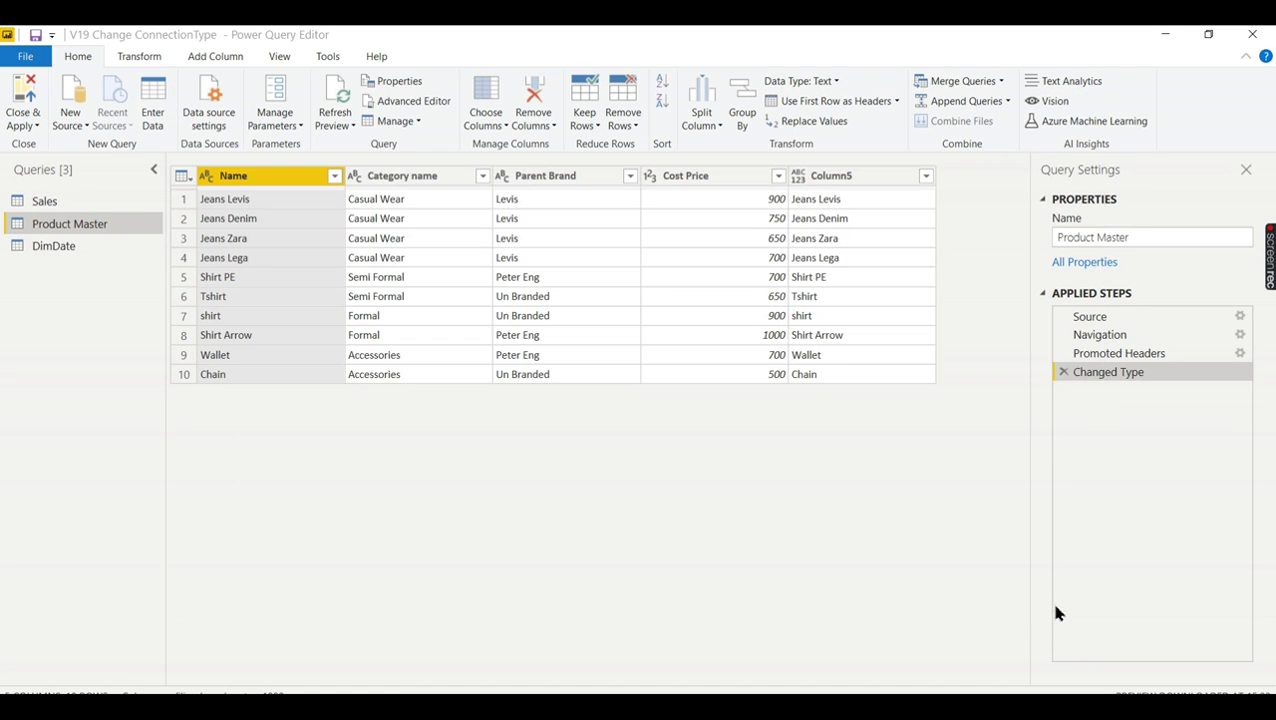
click(65, 250)
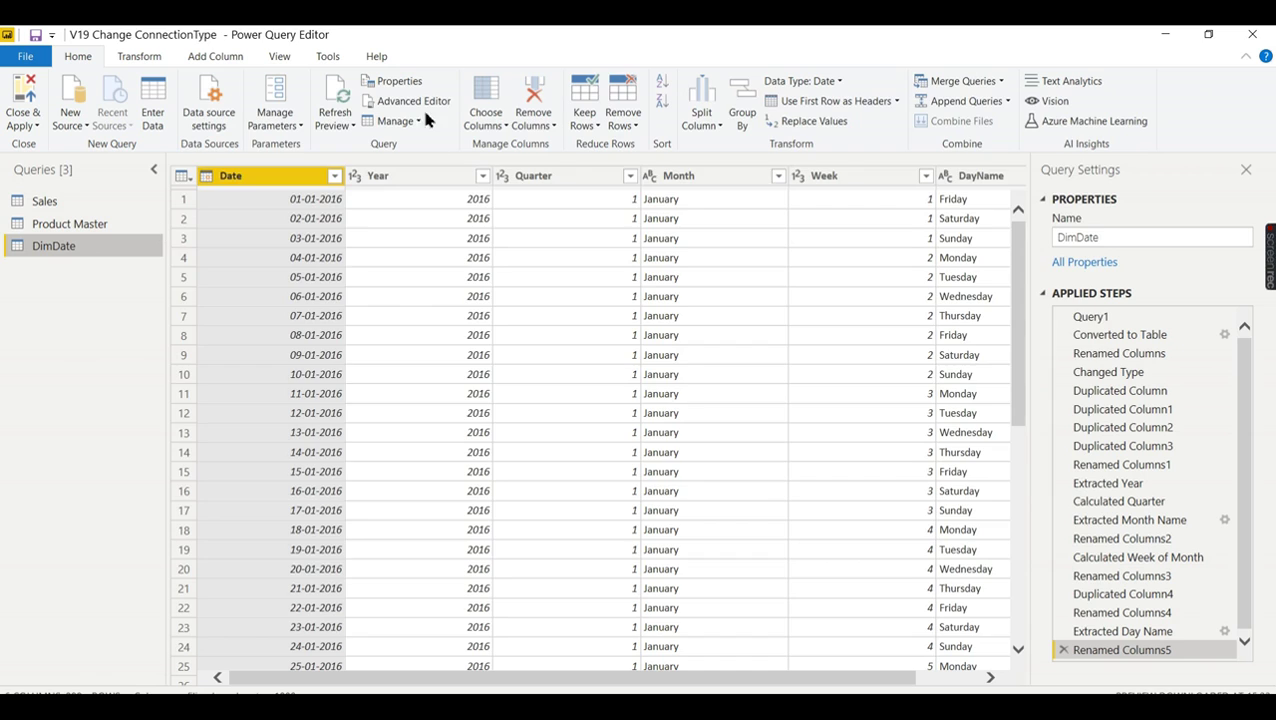
click(418, 104)
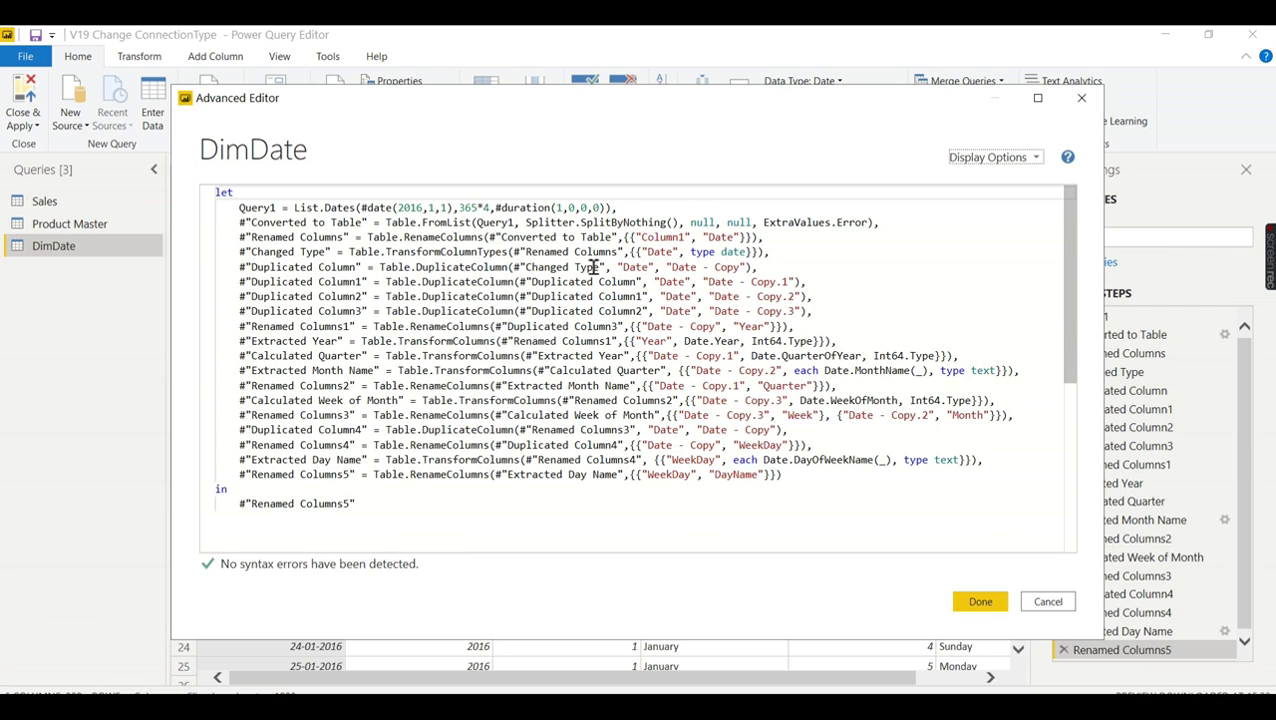
click(1081, 97)
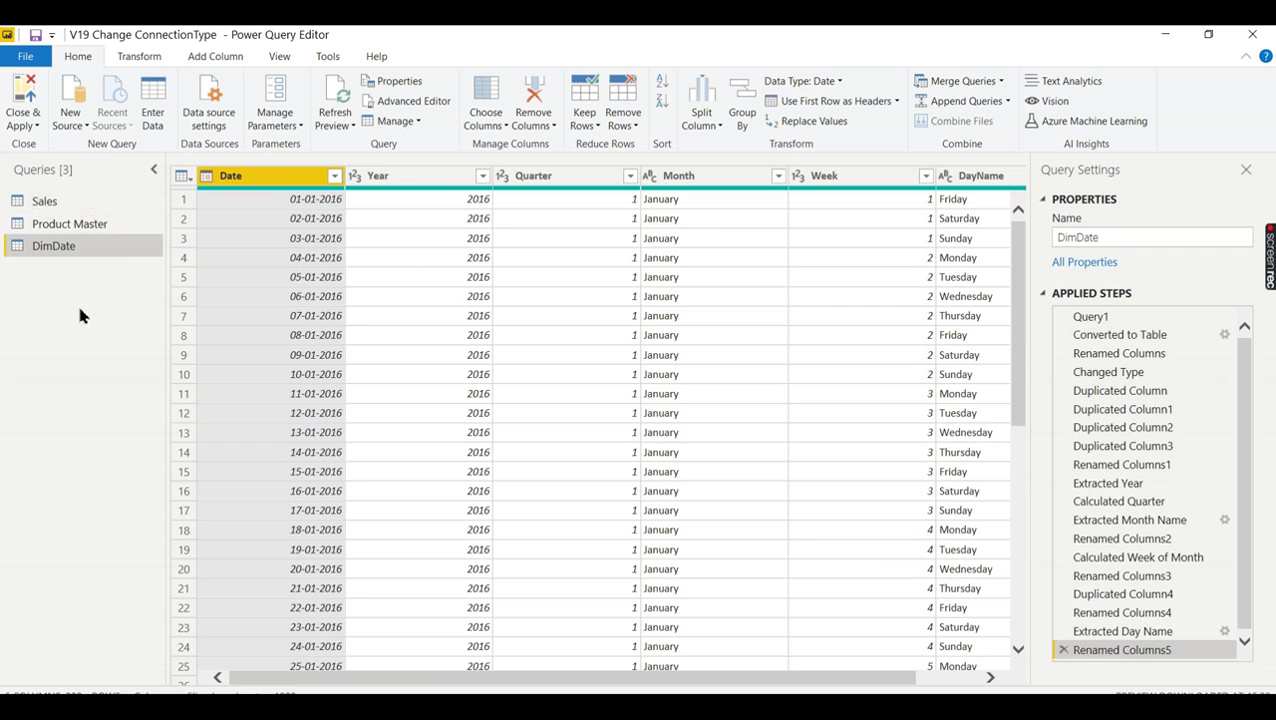
click(404, 102)
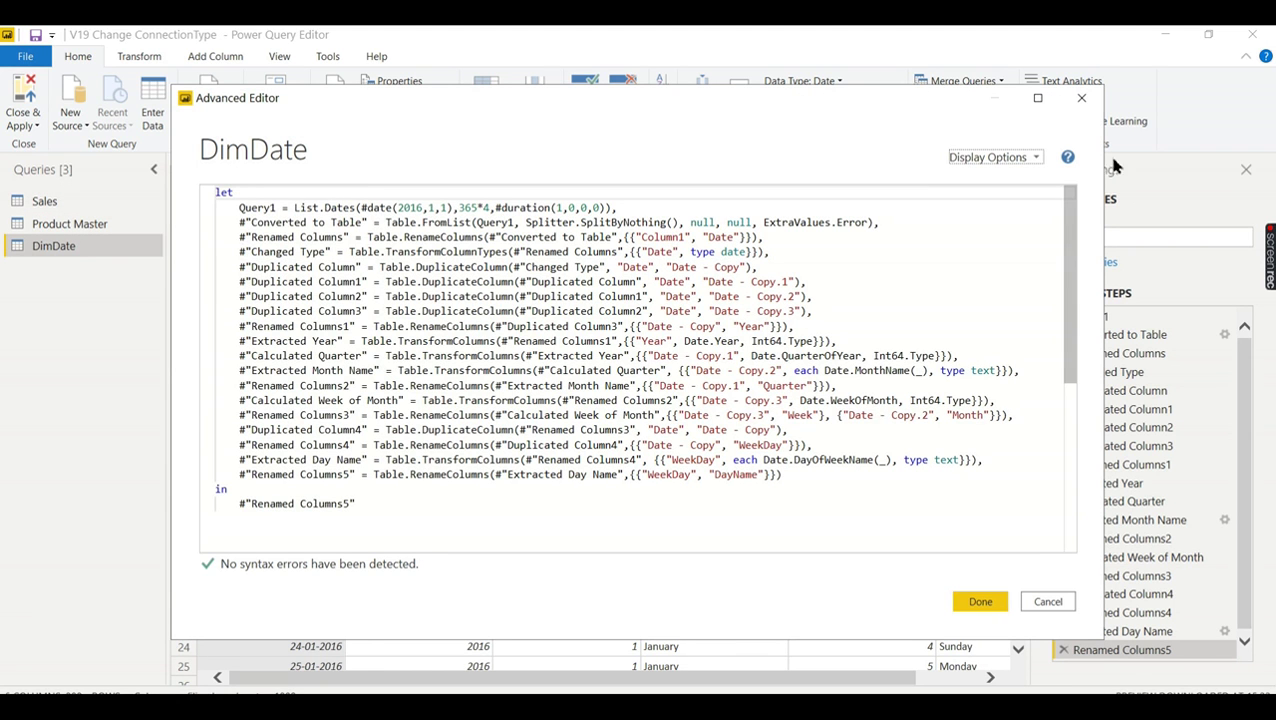
click(1081, 97)
click(62, 205)
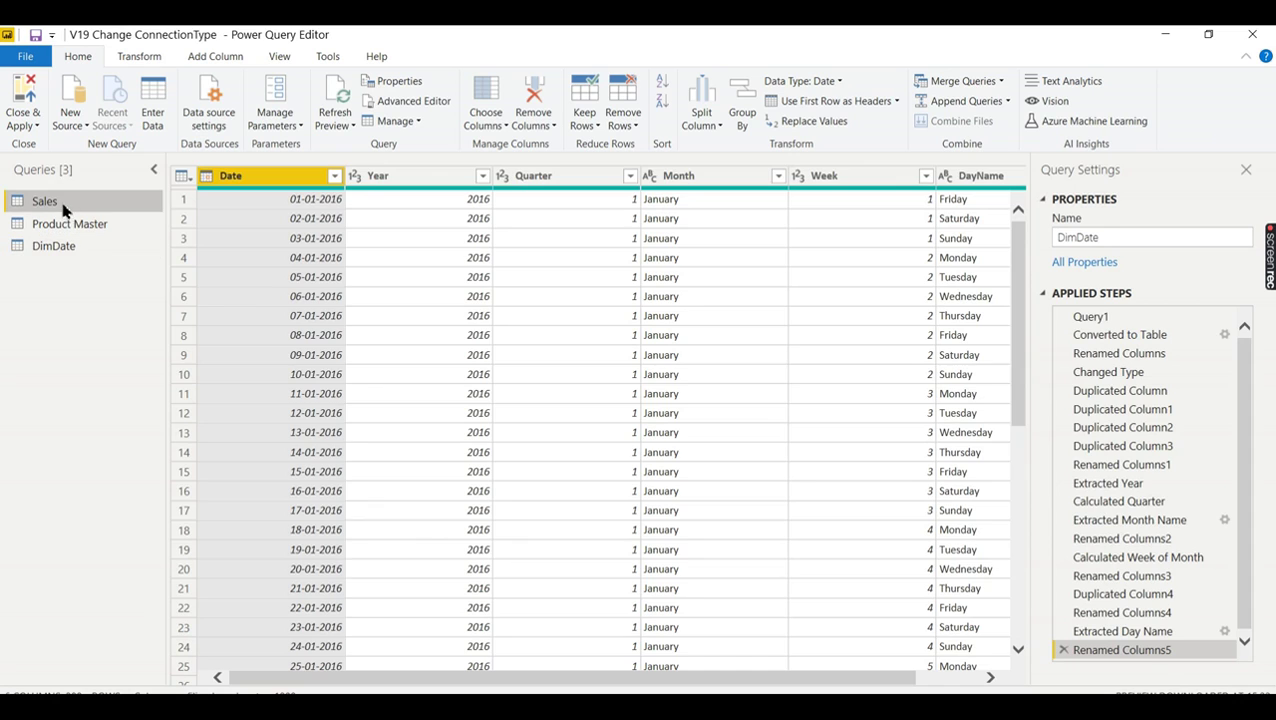
click(406, 102)
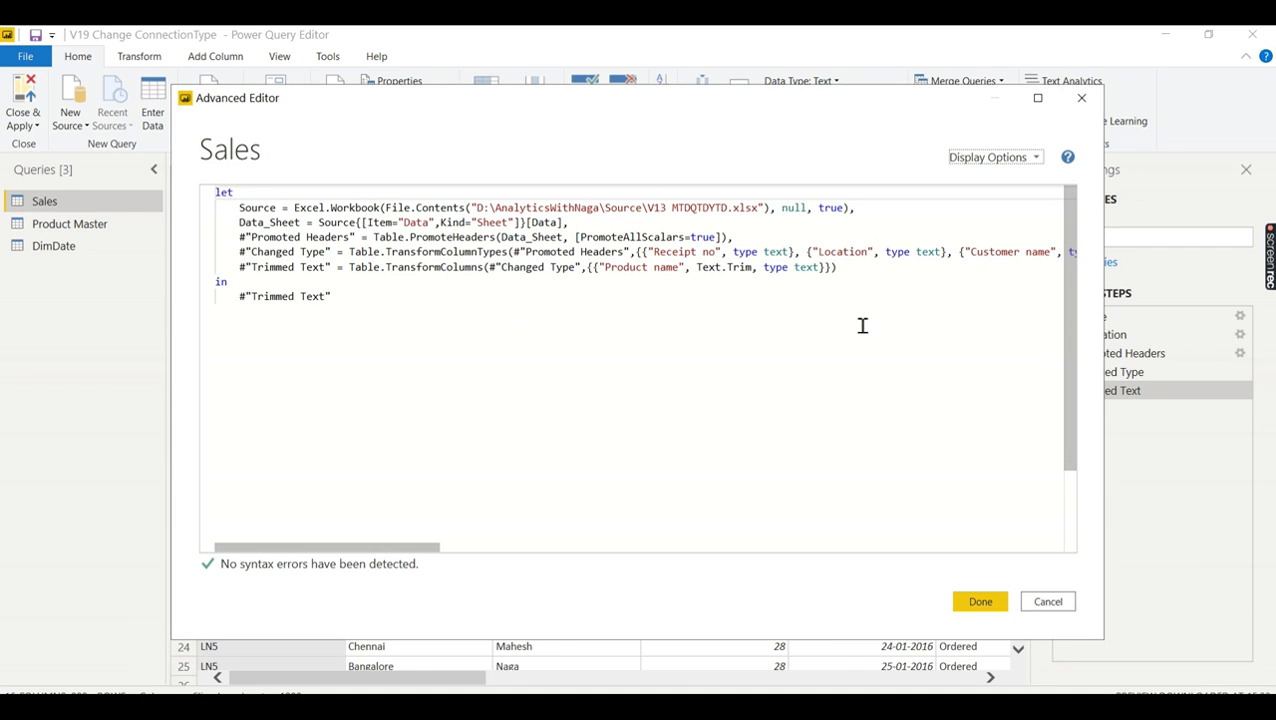
click(1081, 97)
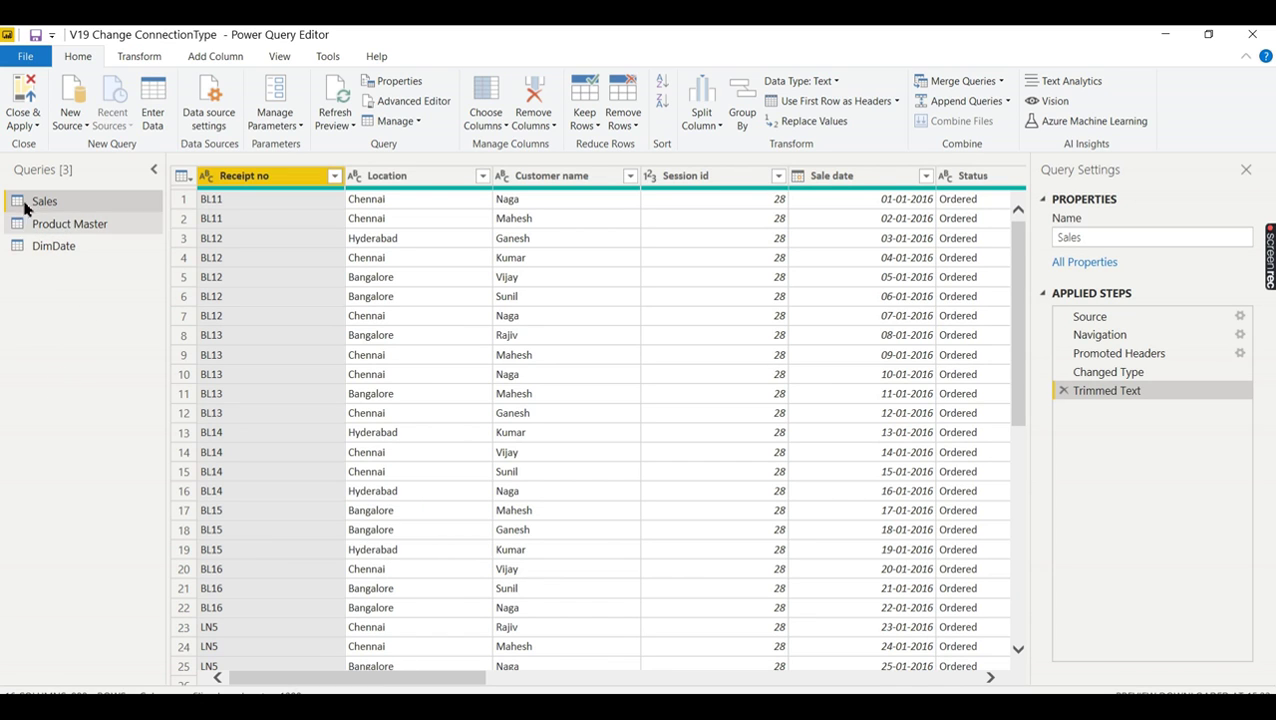
Connect a new SQL Server source using the pasted server name
click(72, 125)
click(112, 210)
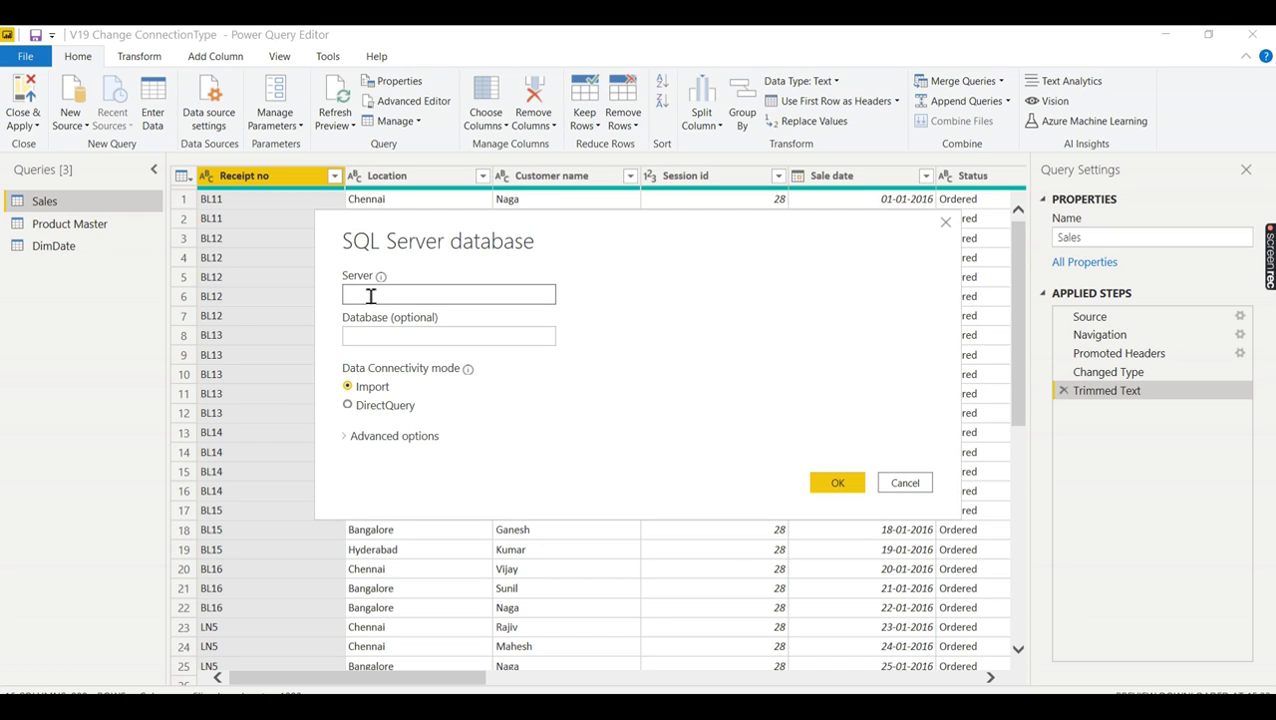
text(LAPTOP-V7HM3OC9)
click(390, 335)
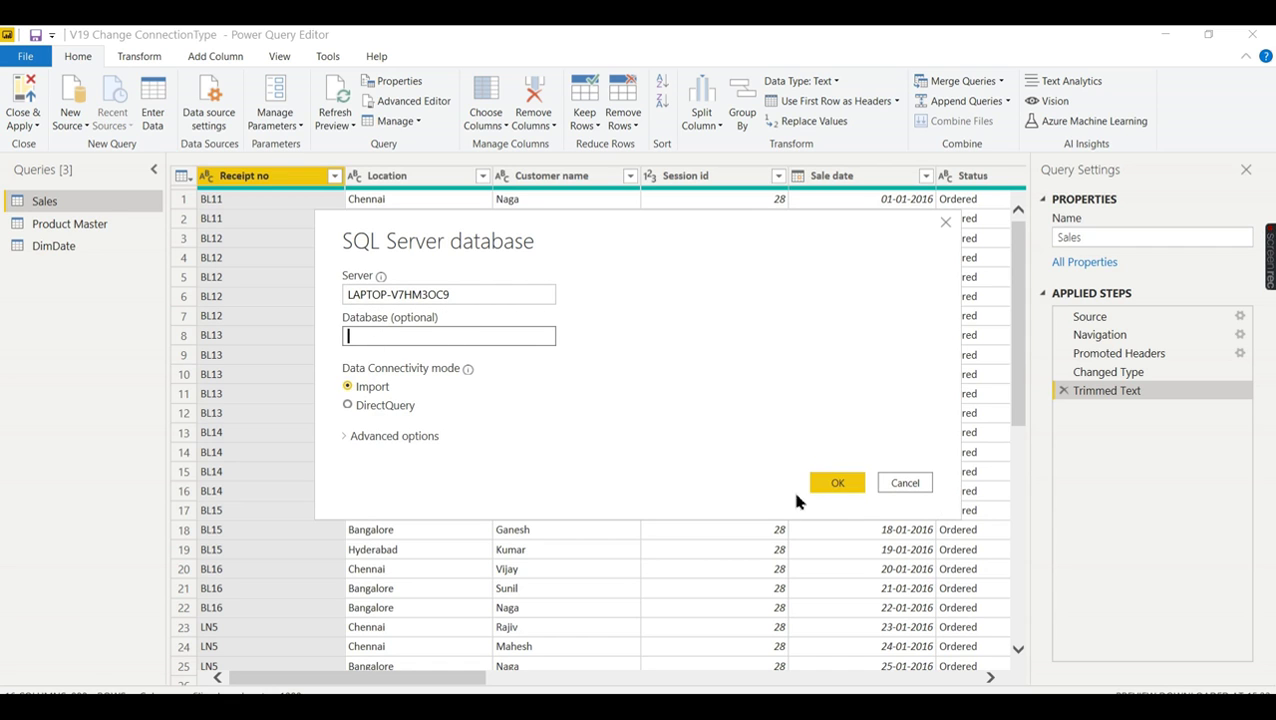
click(832, 484)
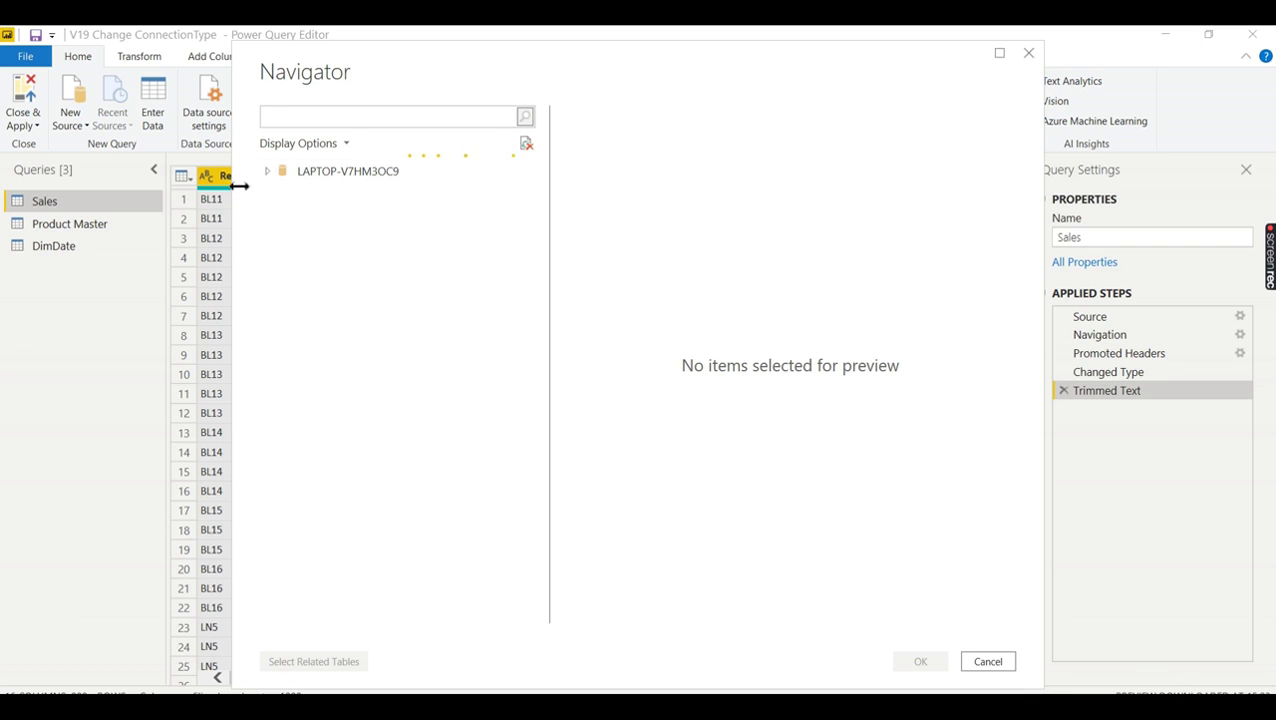
Expand the NagaStore database and load its Product and SalesData tables
click(318, 247)
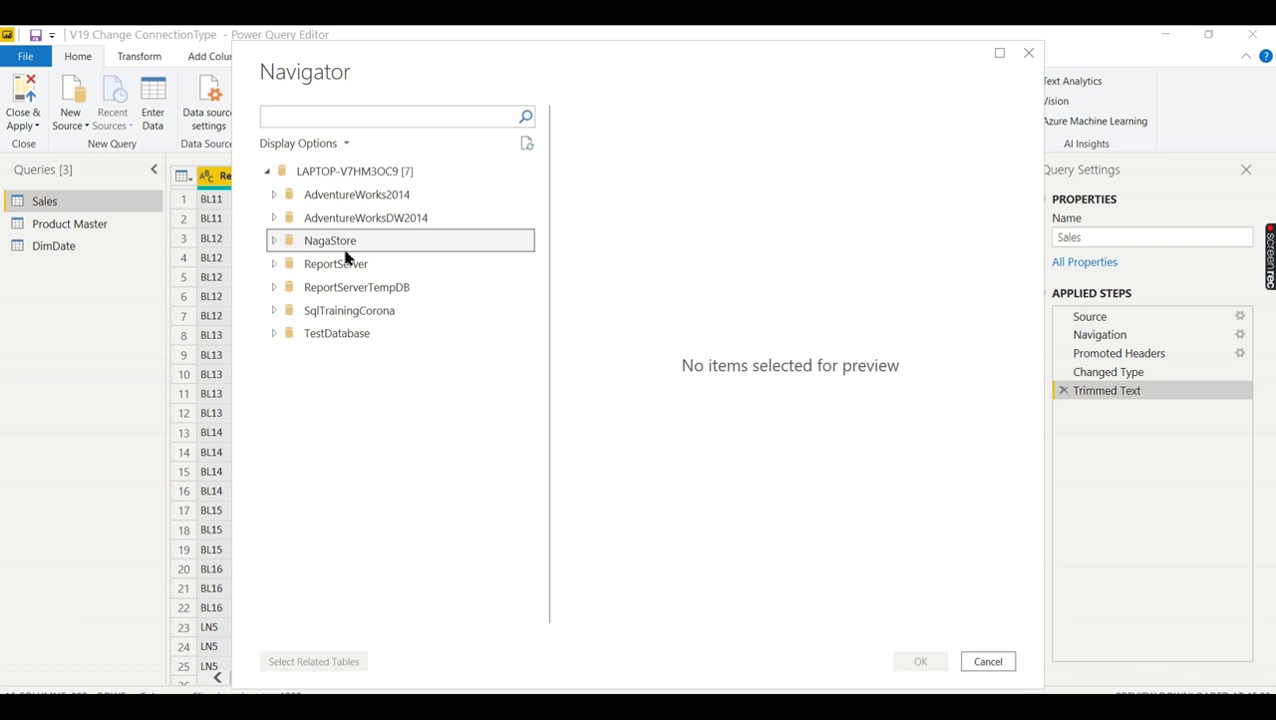
click(275, 243)
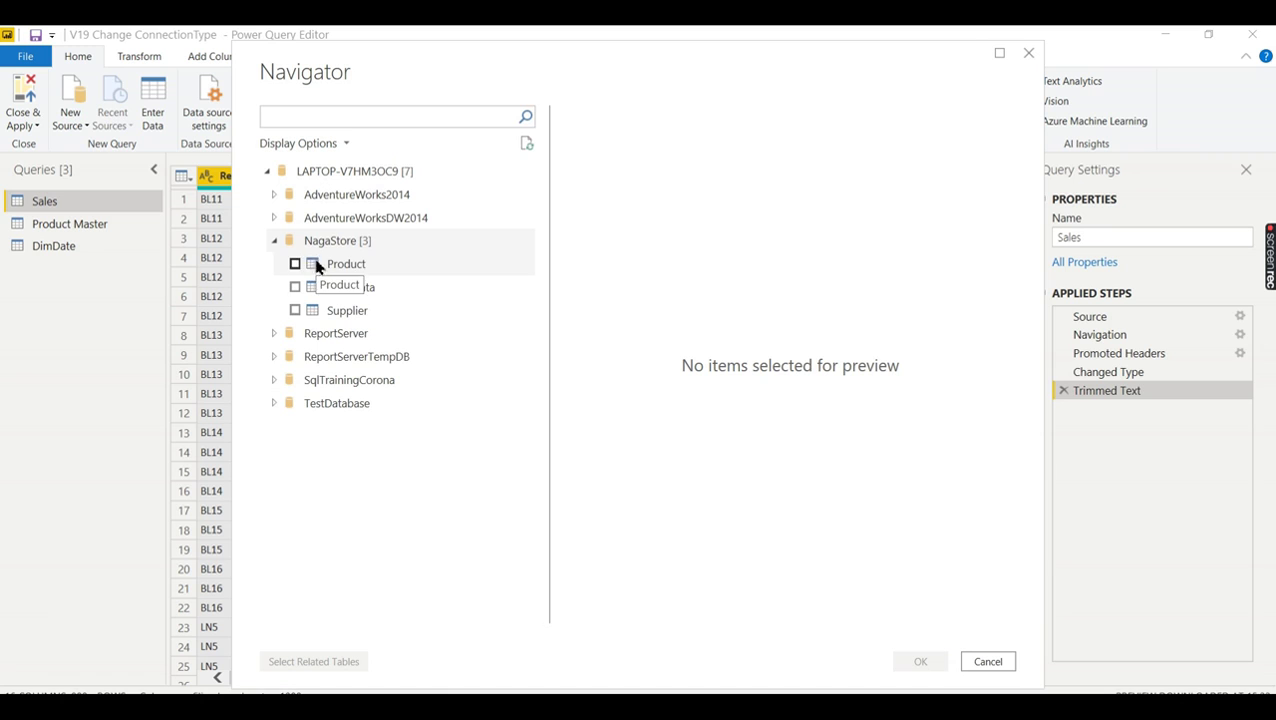
click(296, 265)
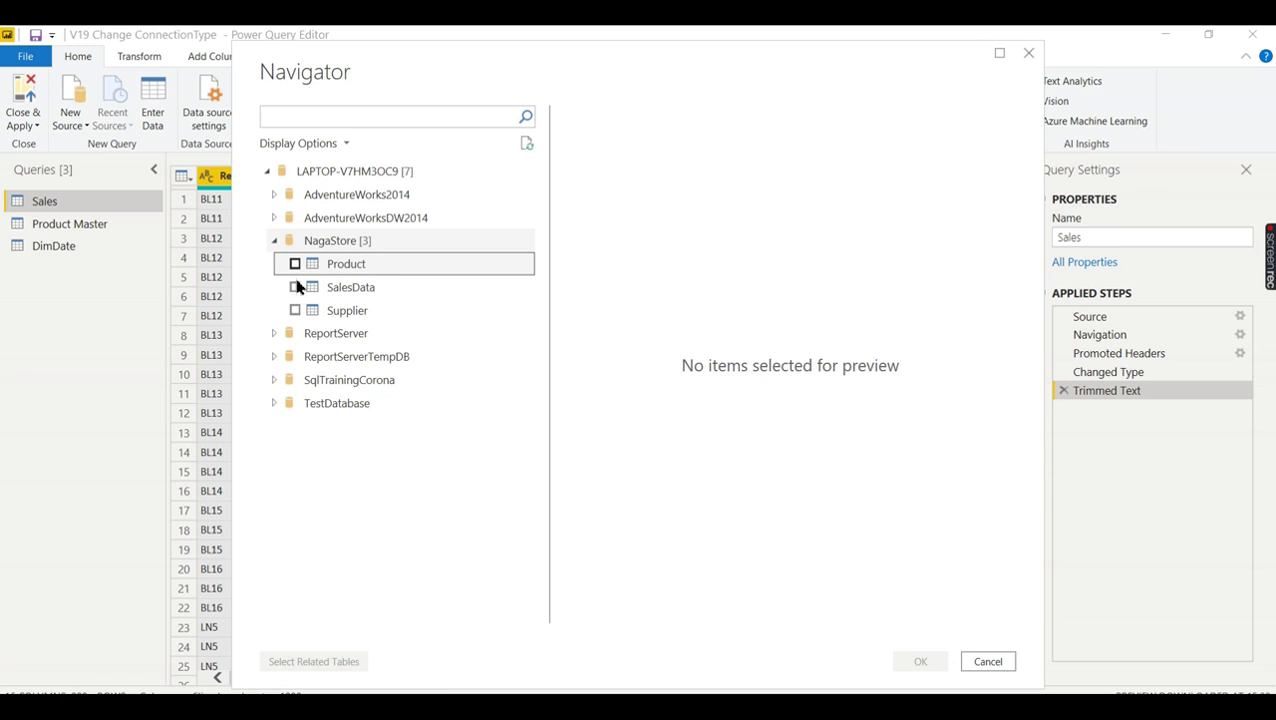
click(295, 287)
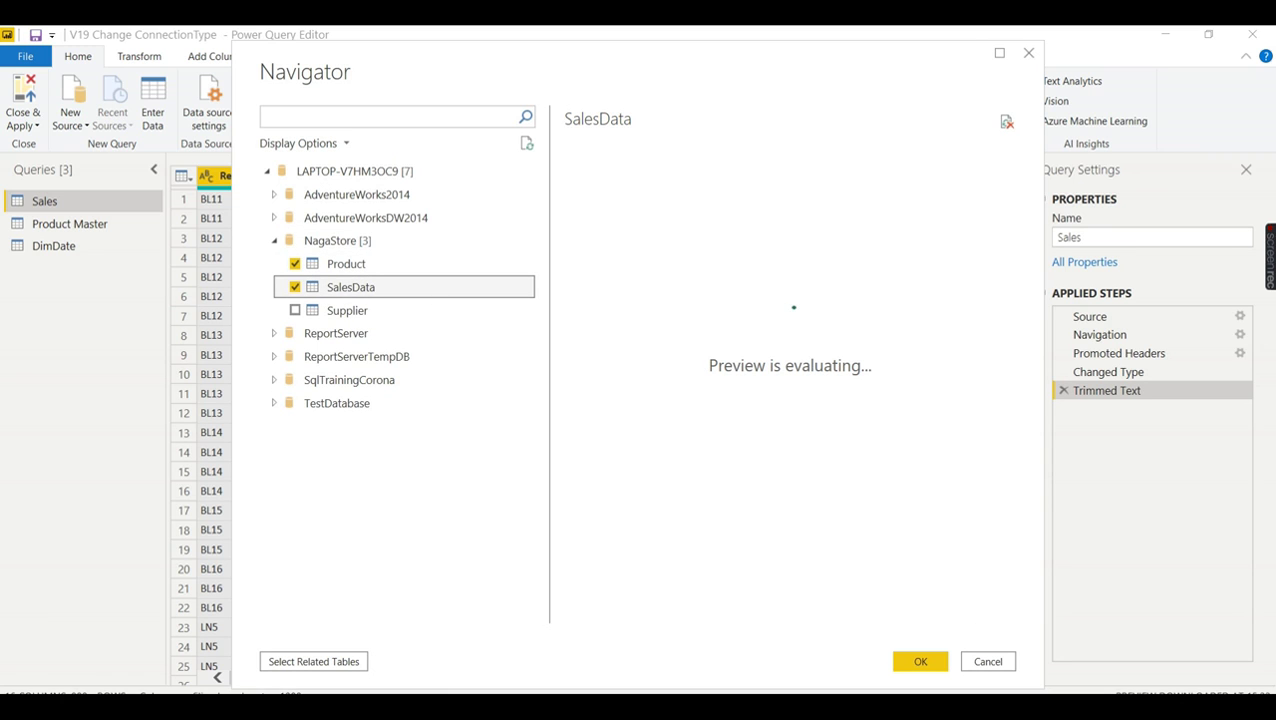
click(920, 662)
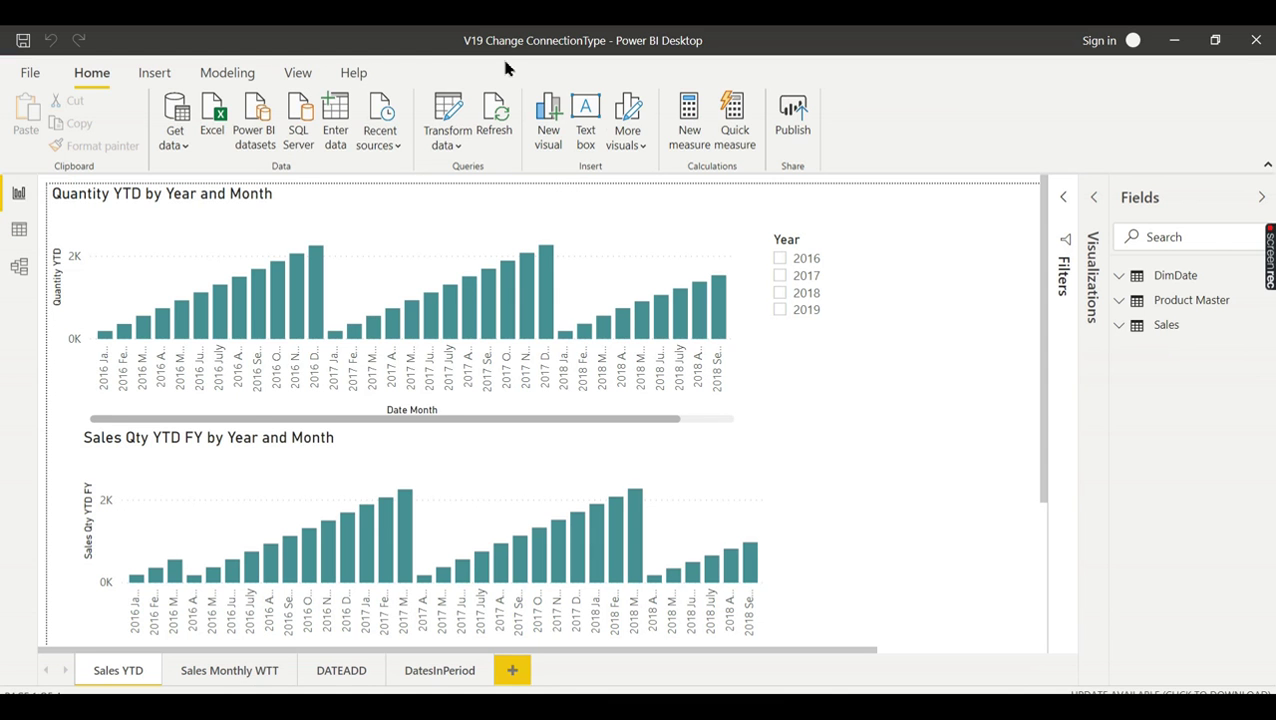
Select the SalesData query and review its Sql.Databases M code in Advanced Editor
click(1176, 41)
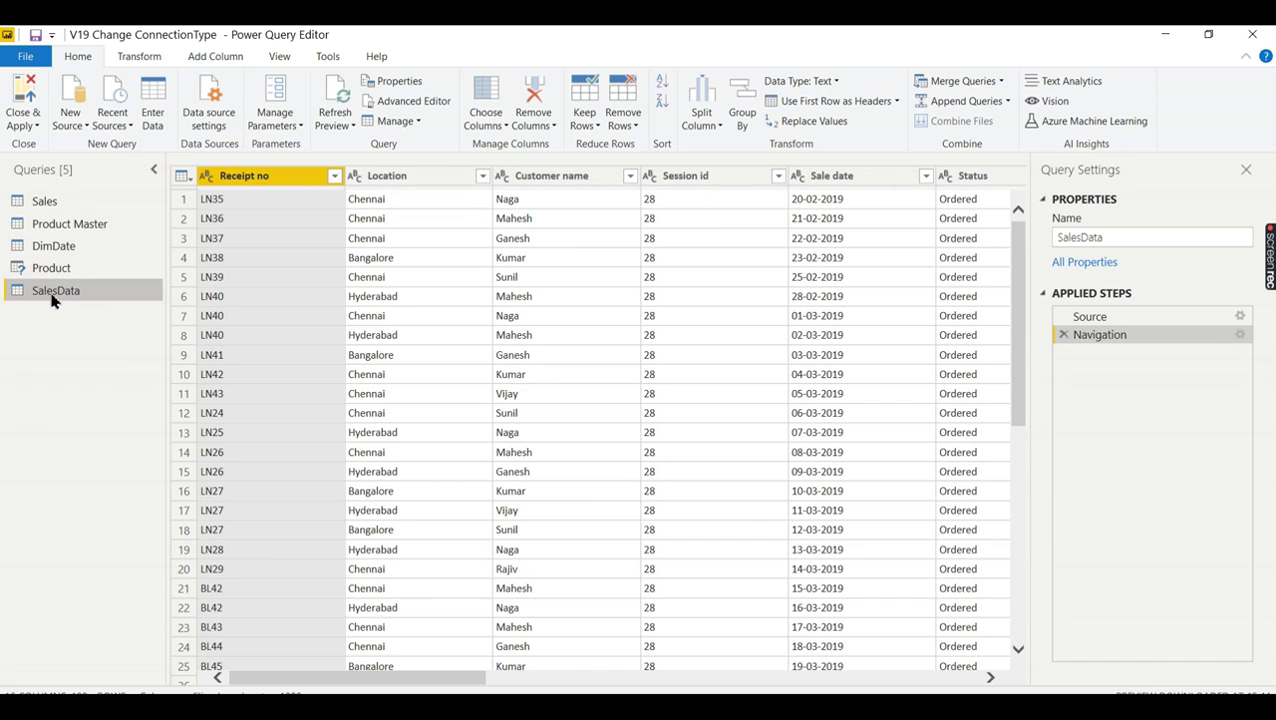
click(52, 298)
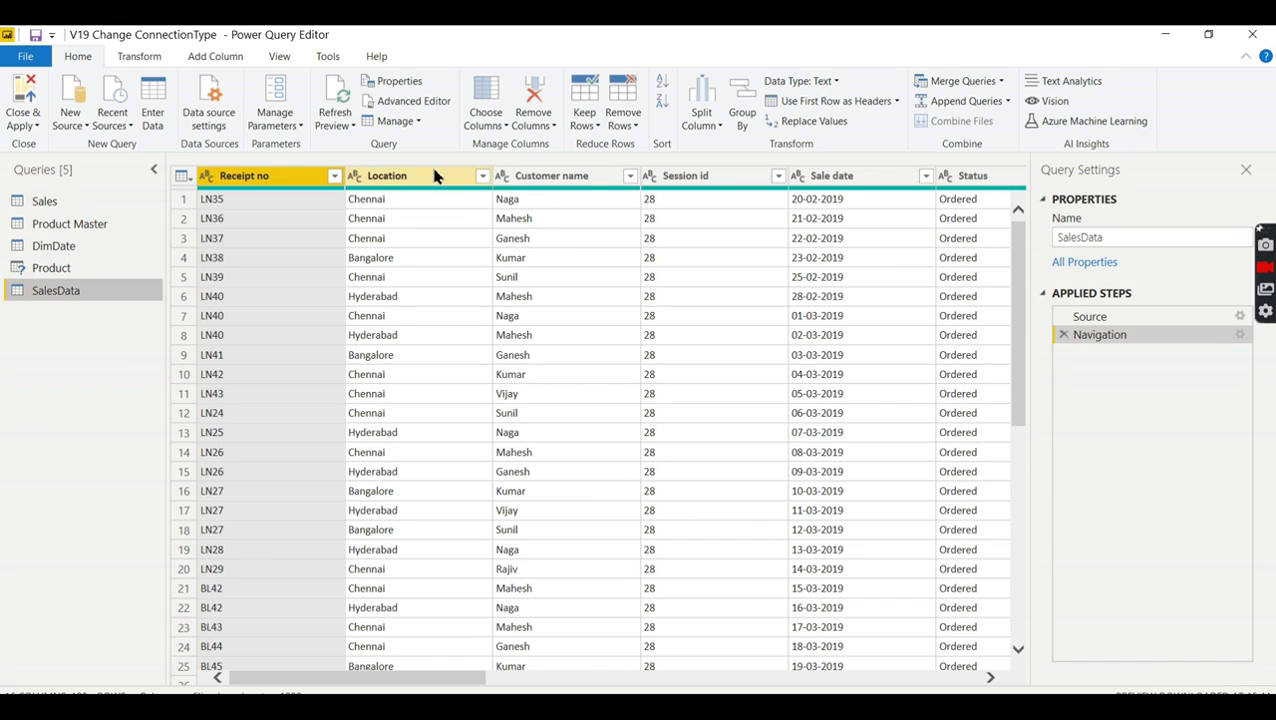
click(390, 103)
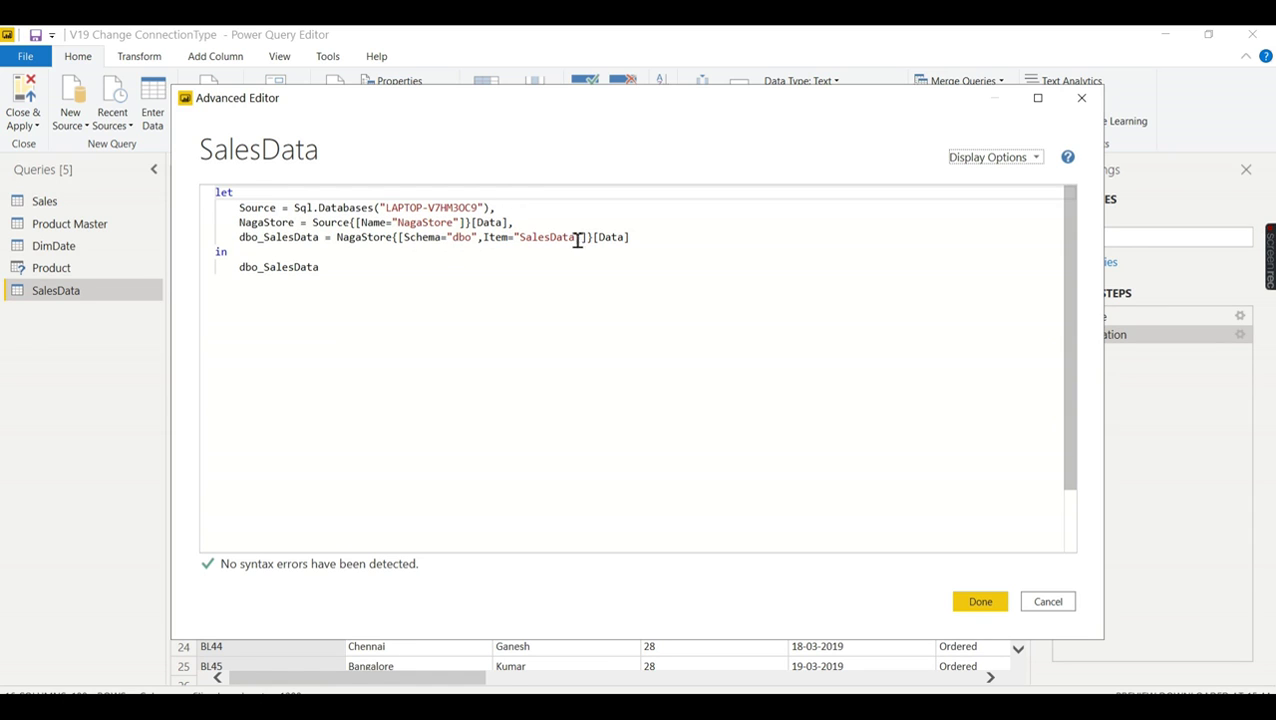
click(1081, 98)
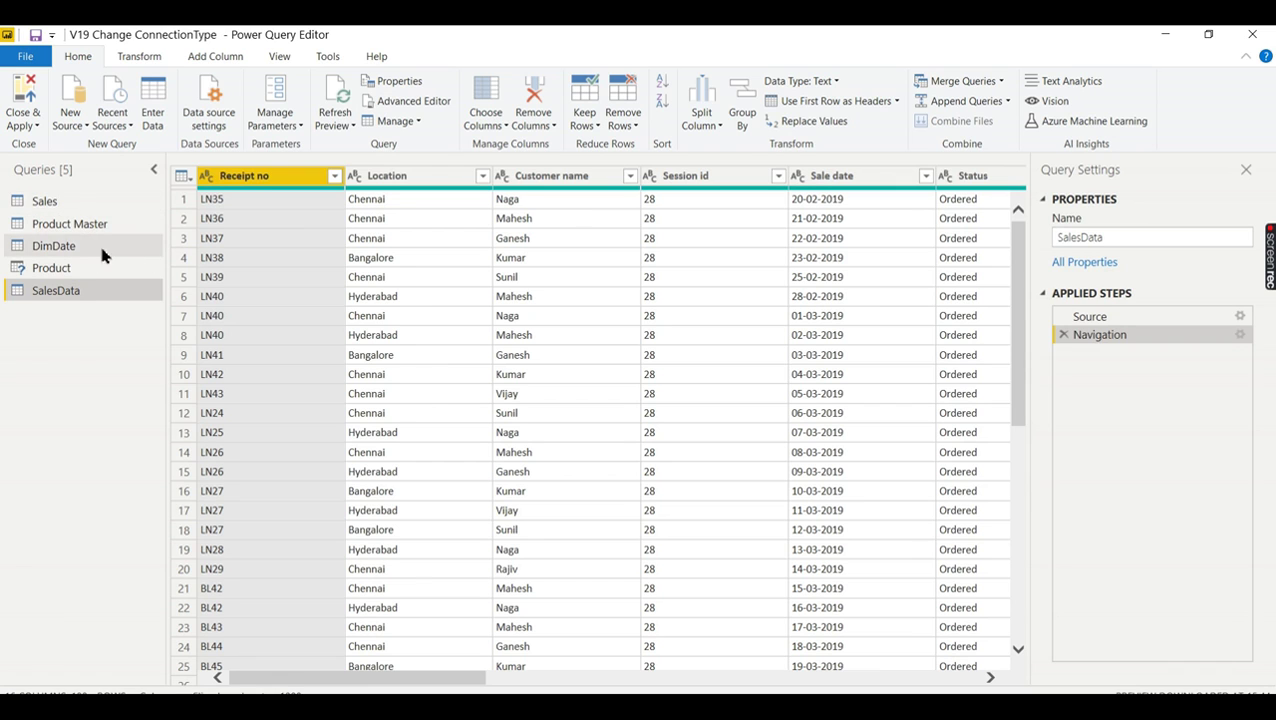
Compare the Sales query's 2016 rows with SalesData's 2019 rows, ending on SalesData
click(72, 204)
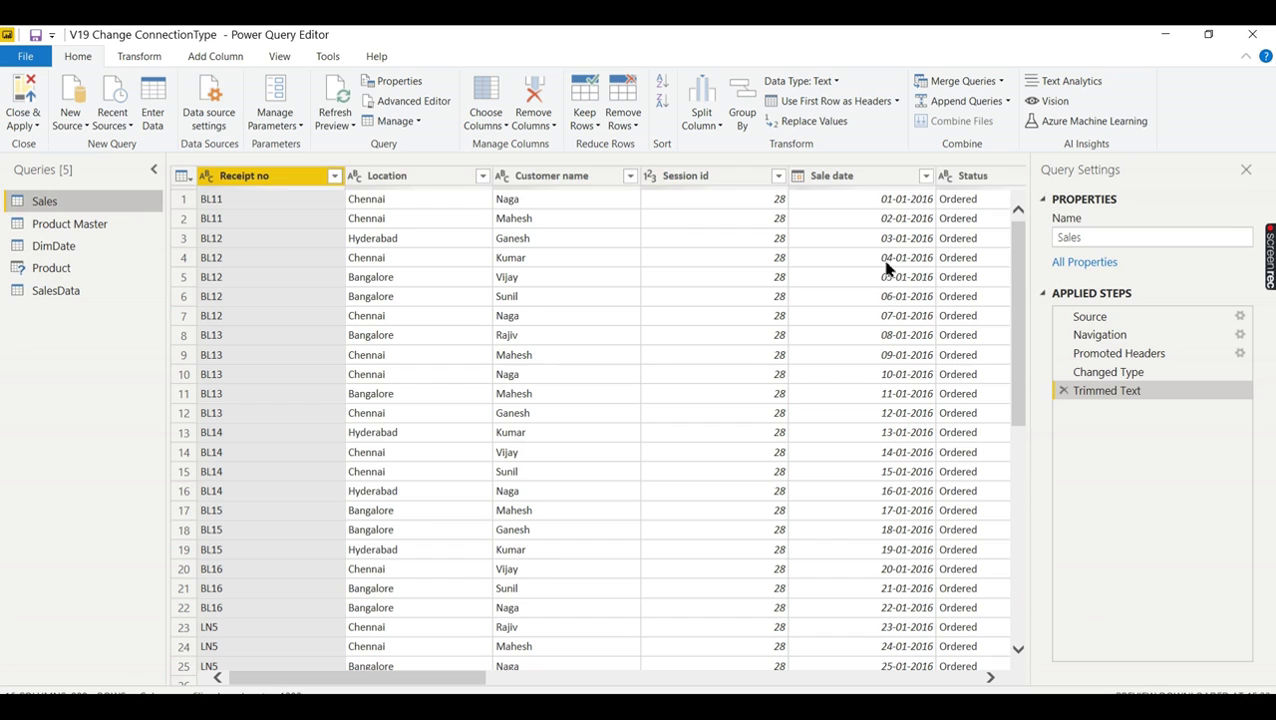
click(50, 203)
ctrl+click(362, 182)
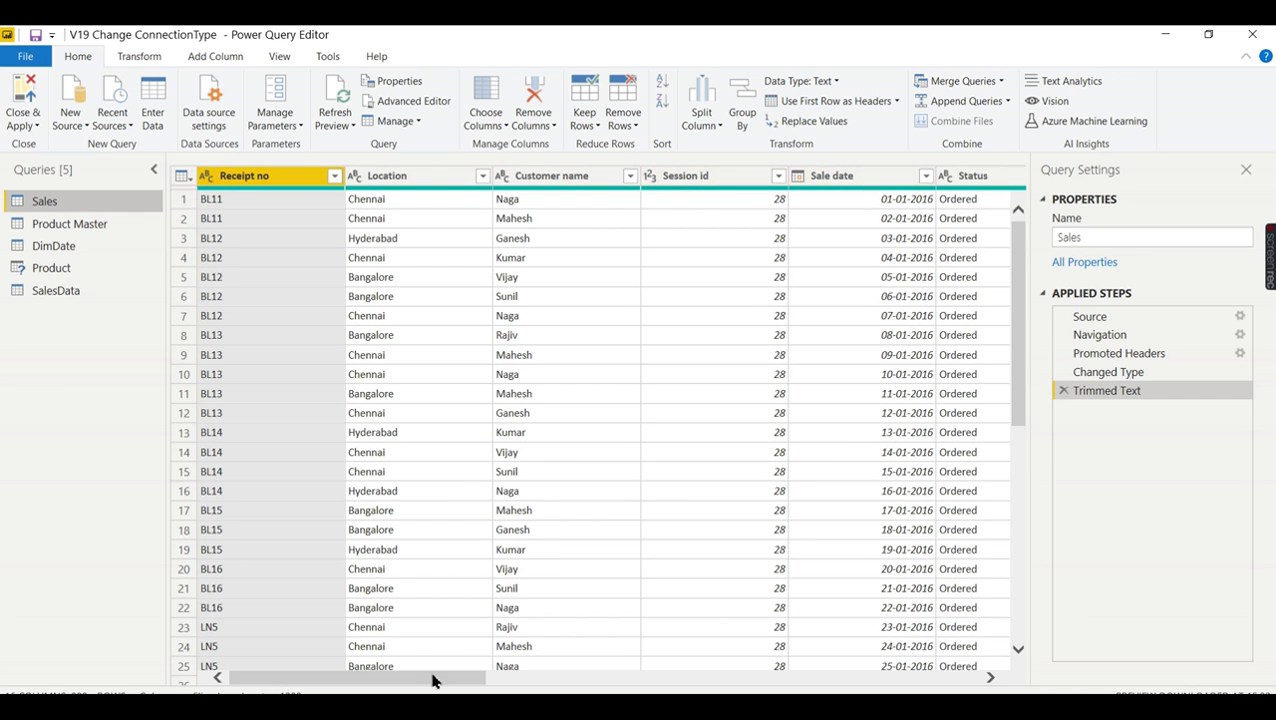
drag(432, 680, 300, 400)
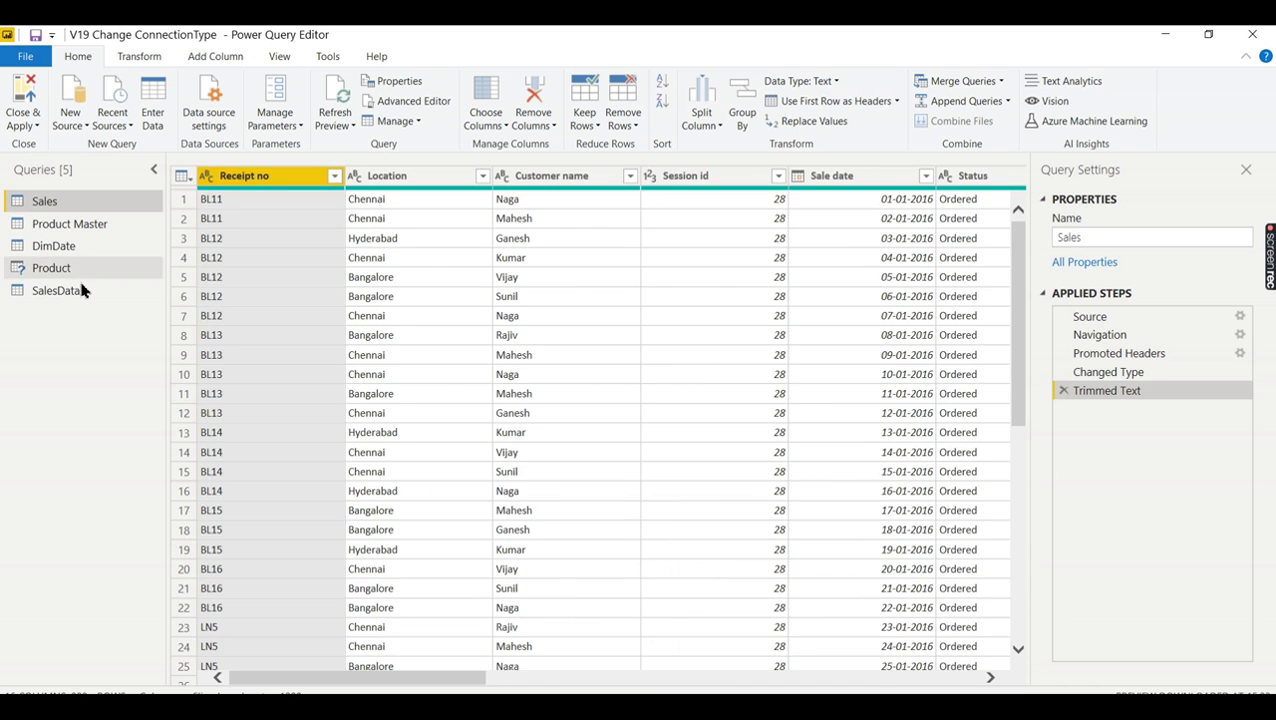
click(80, 290)
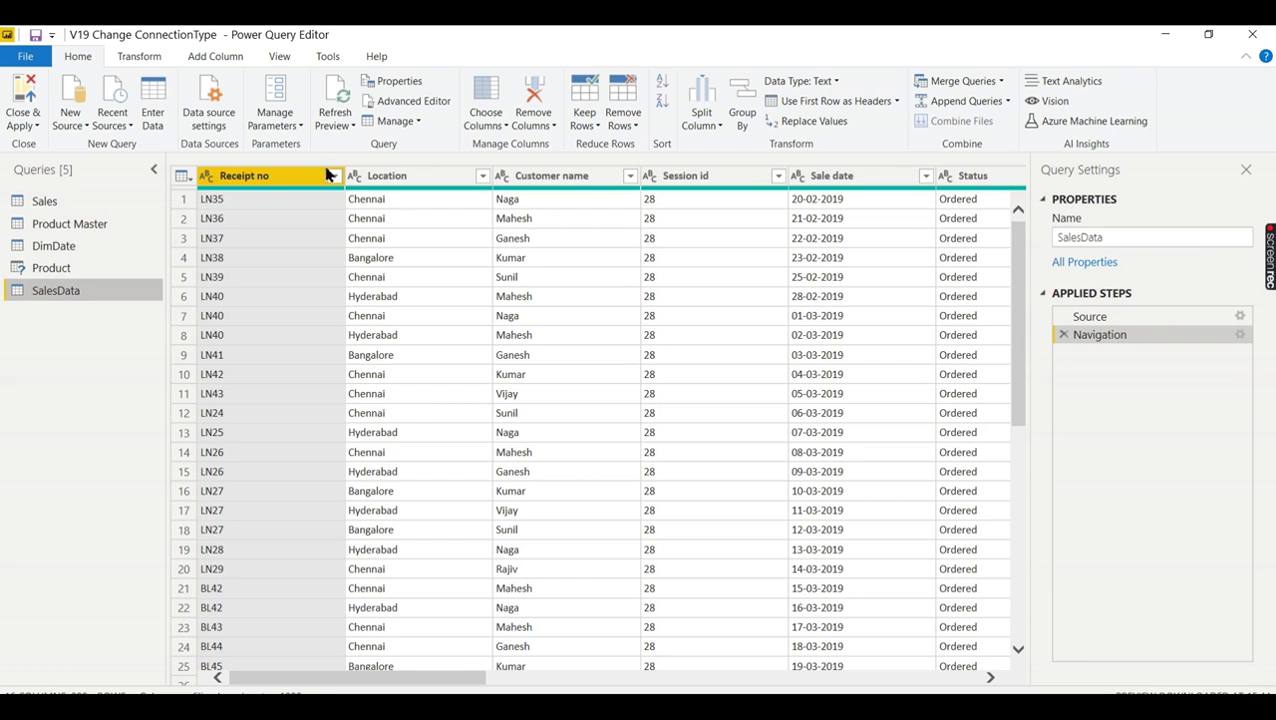
click(35, 207)
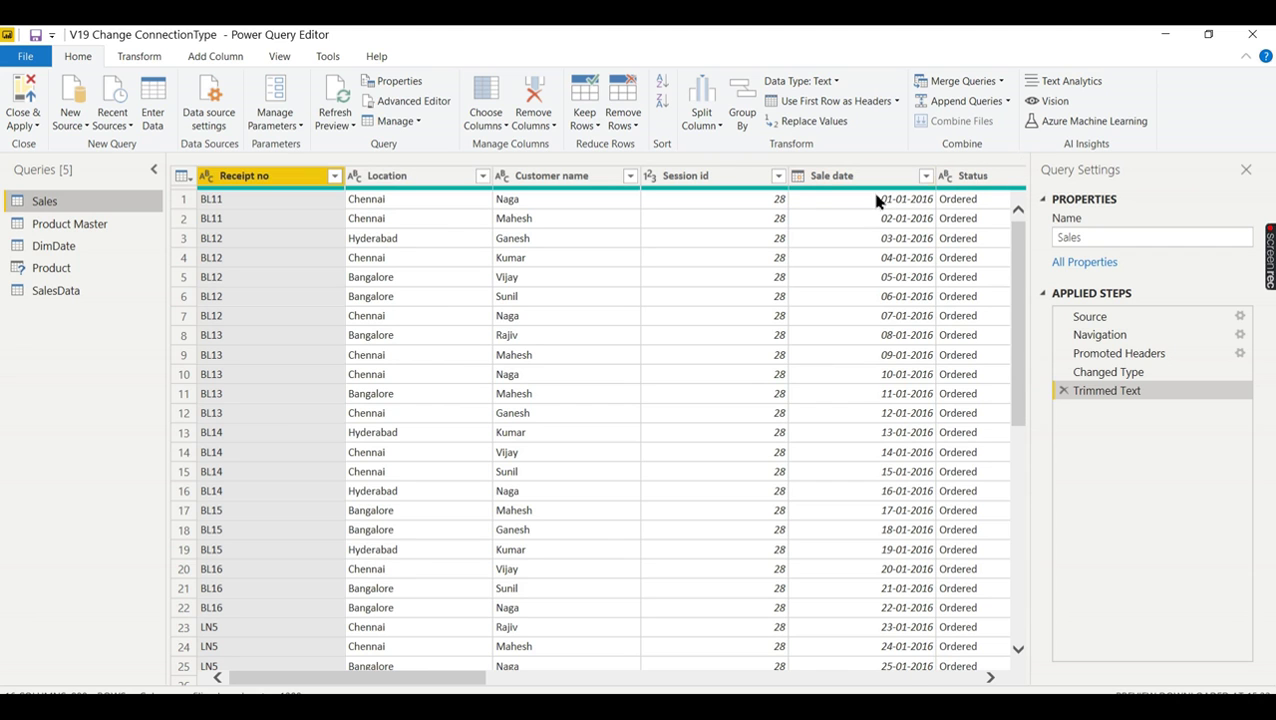
click(80, 290)
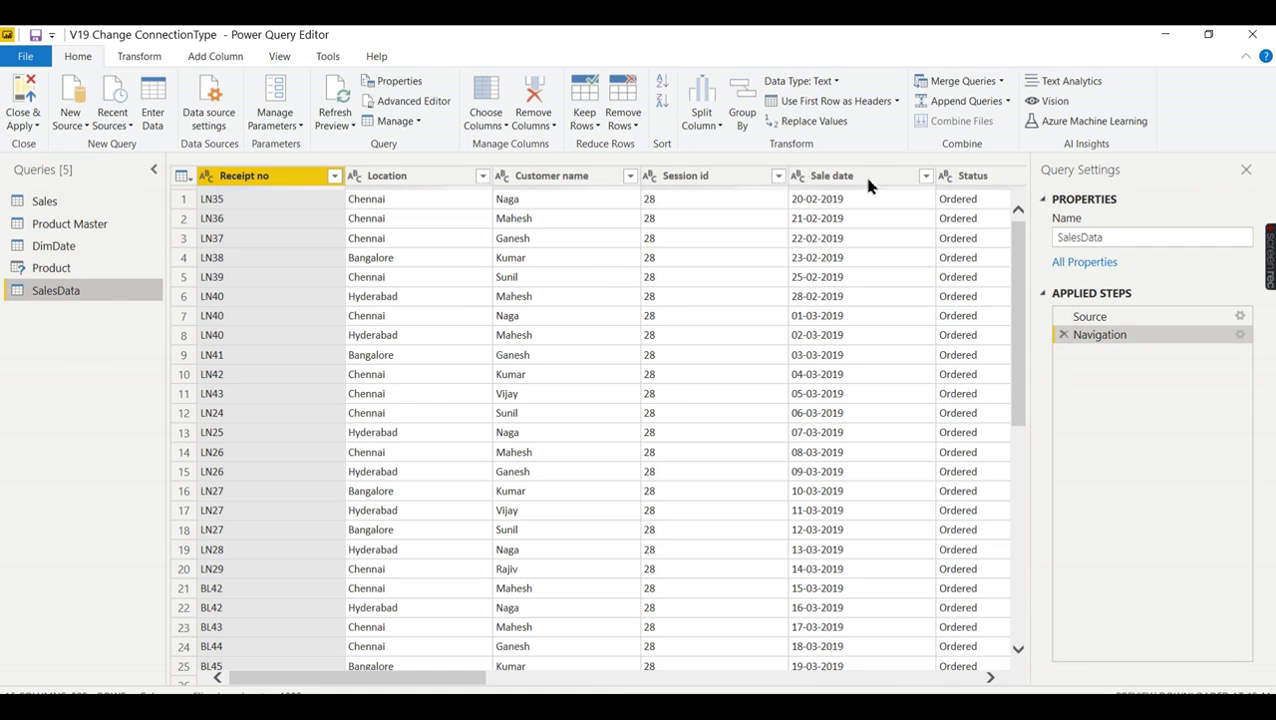
click(62, 200)
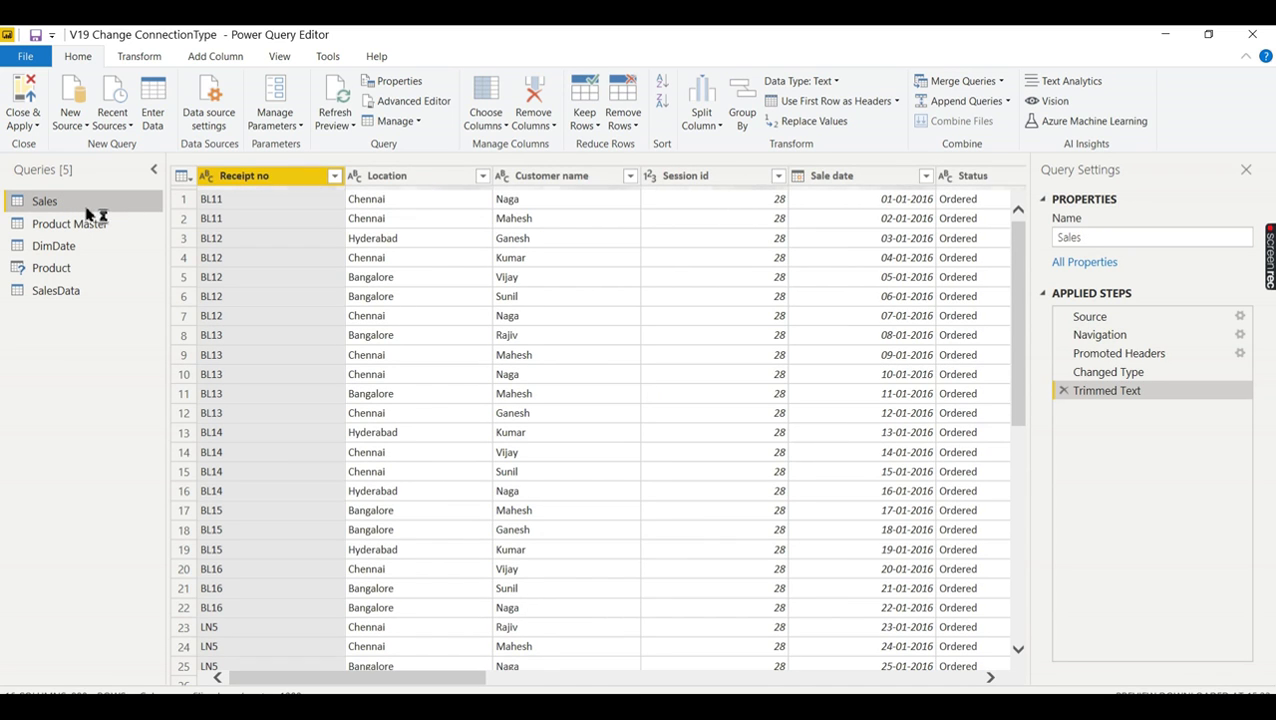
click(86, 292)
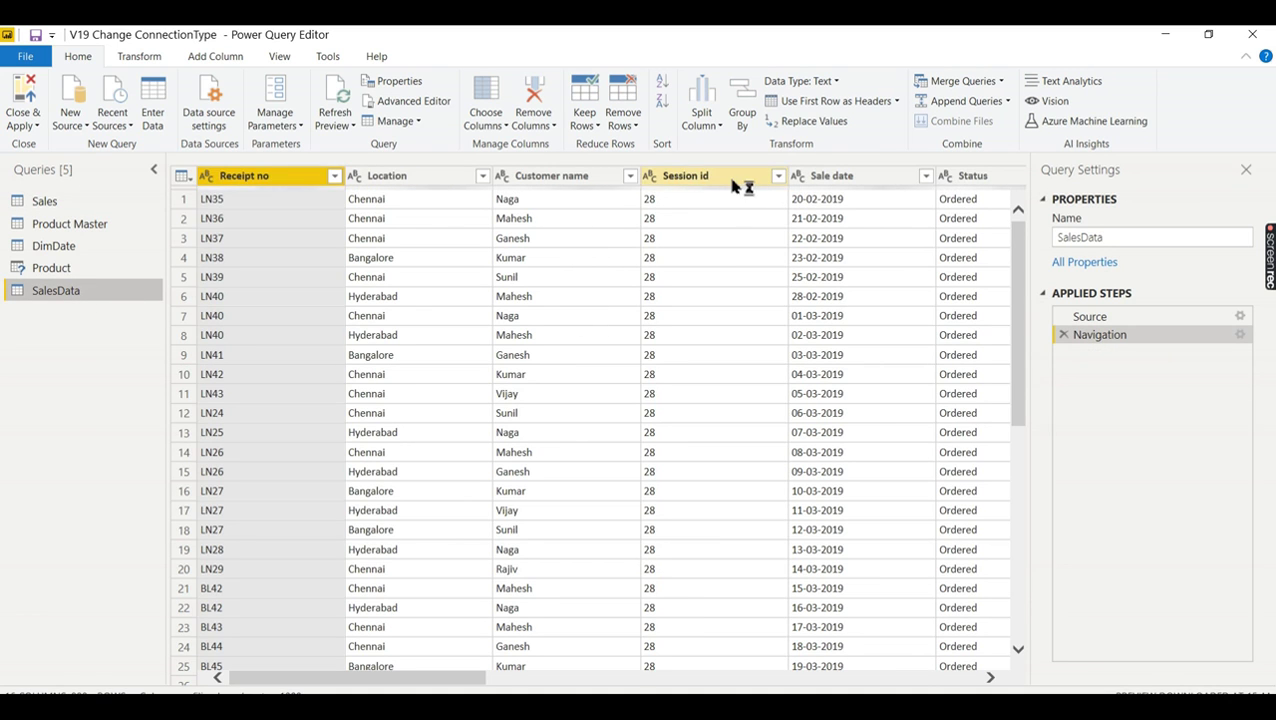
Change SalesData's Session id type to Whole Number and Sale date type to Date
click(733, 180)
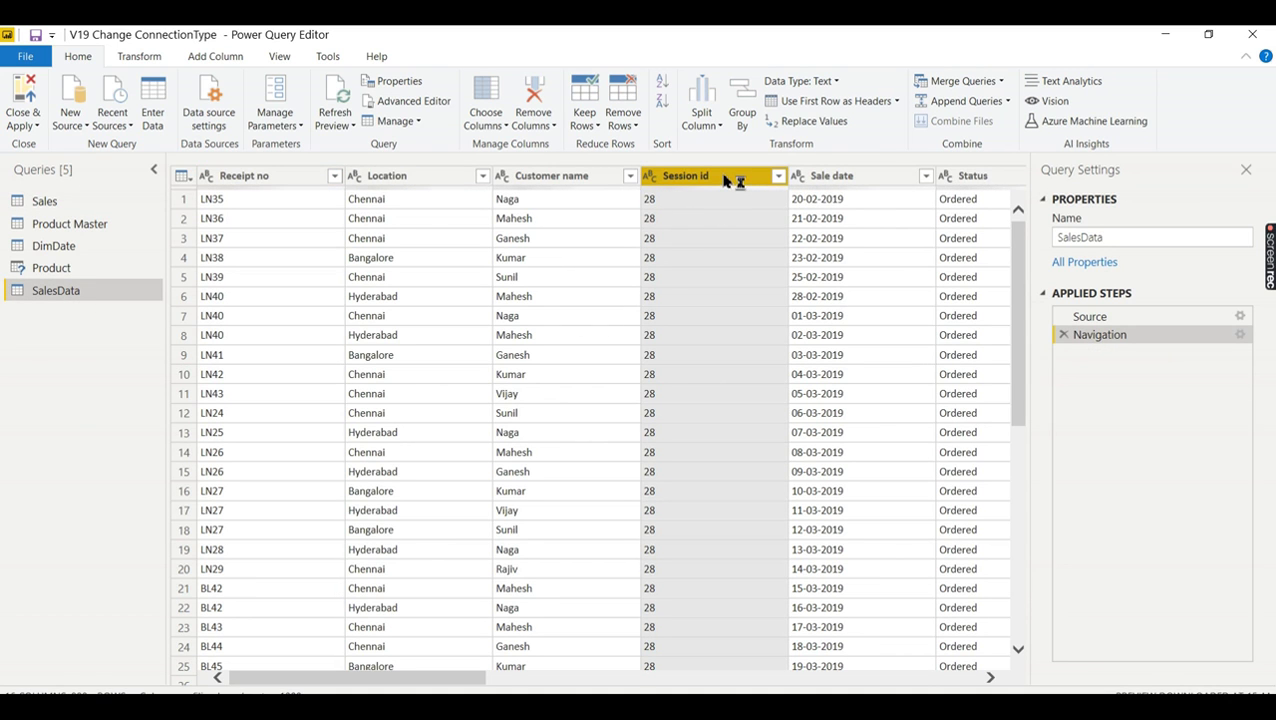
right_click(733, 181)
key(Escape)
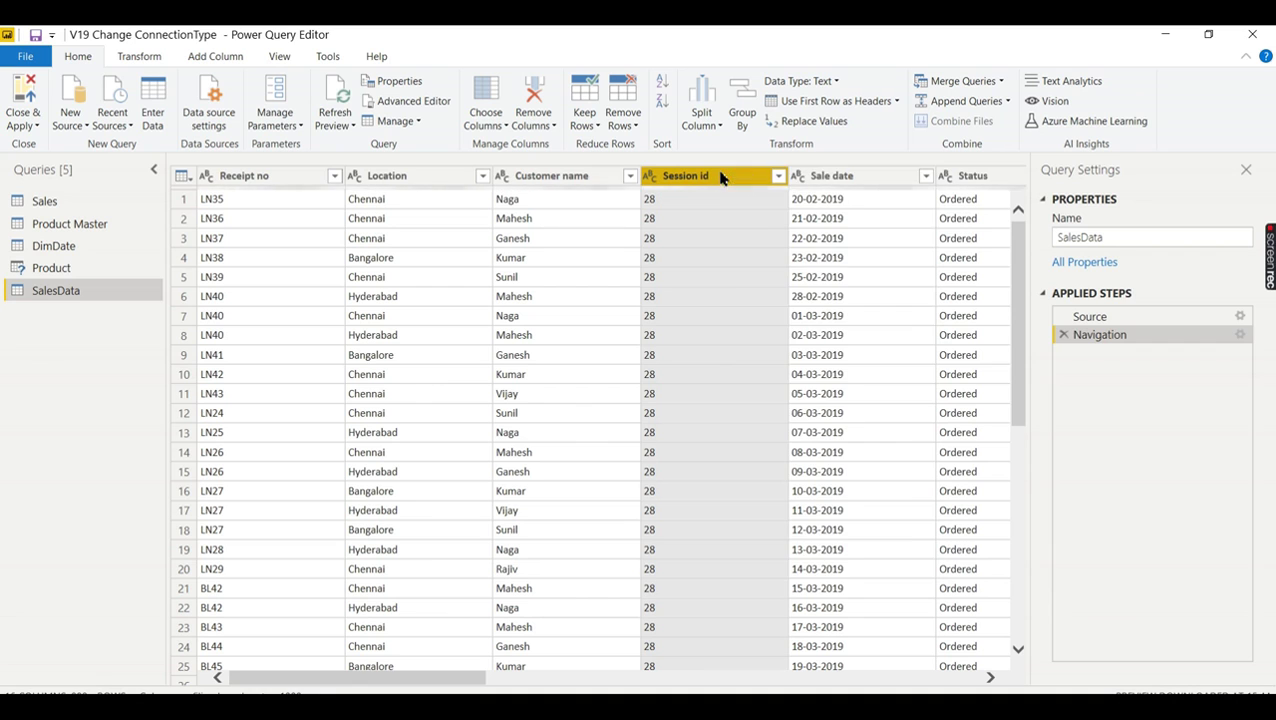
right_click(721, 176)
mouse_move(800, 323)
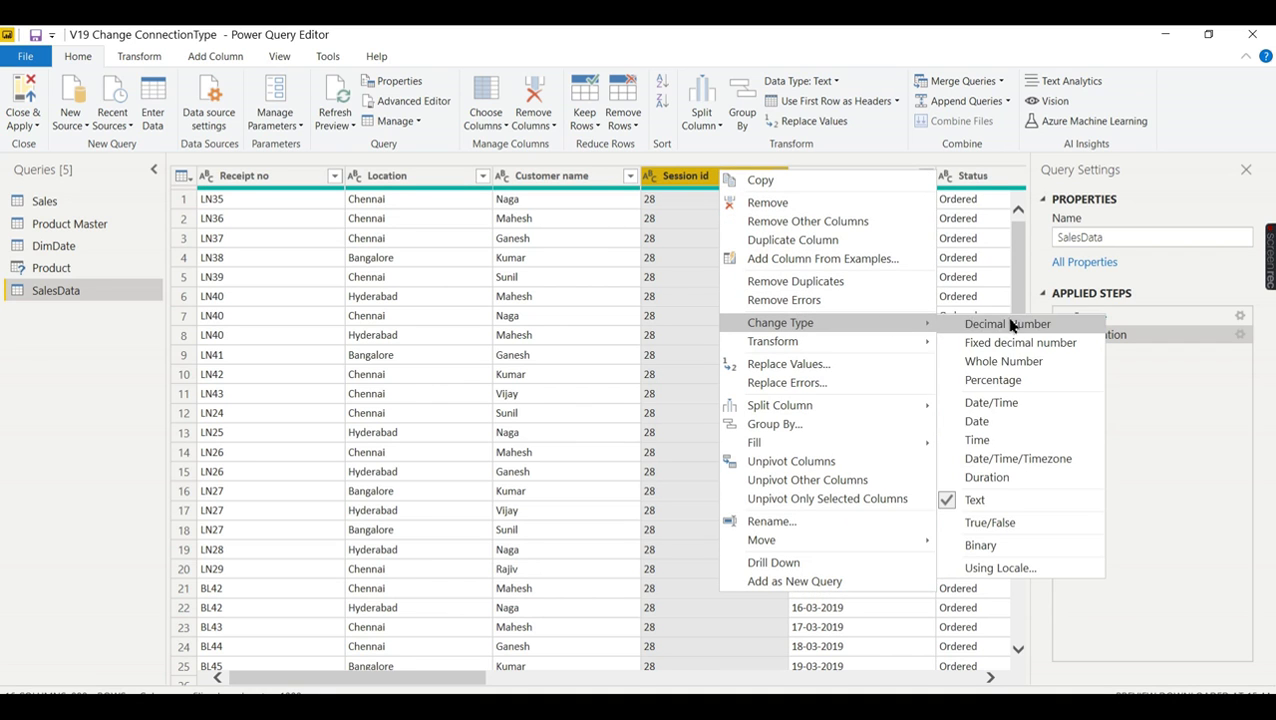
click(985, 370)
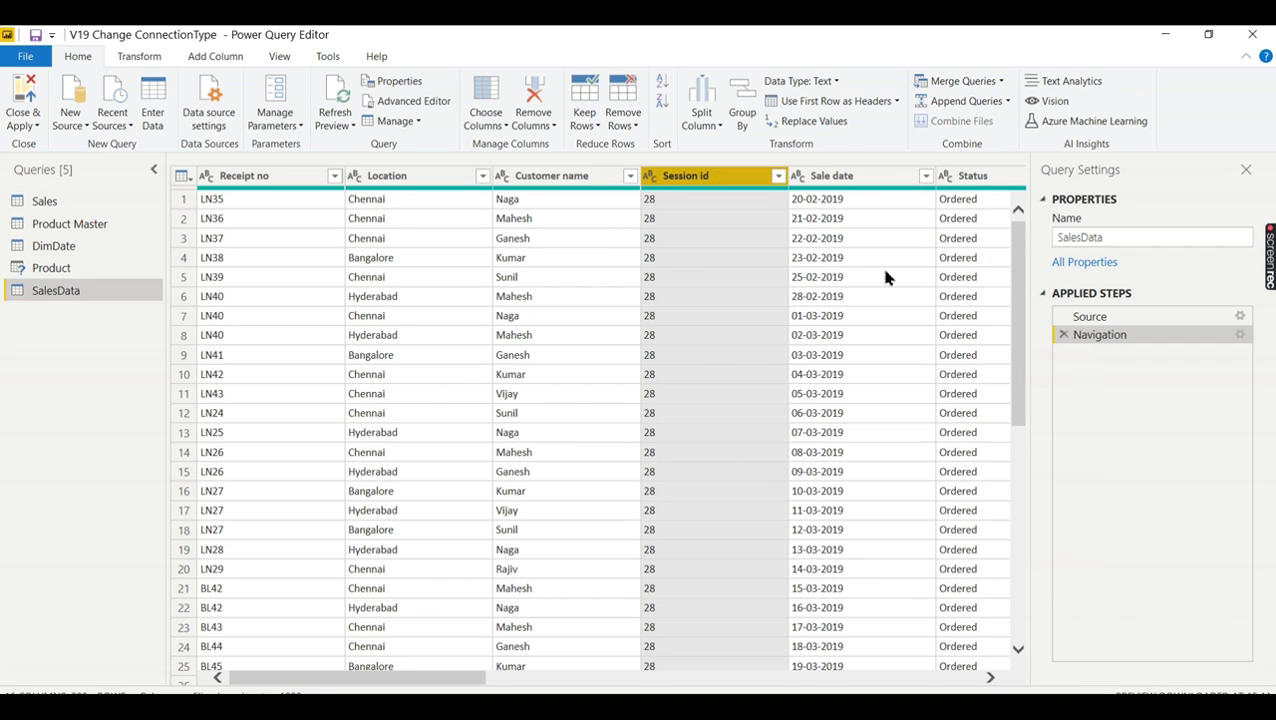
right_click(821, 180)
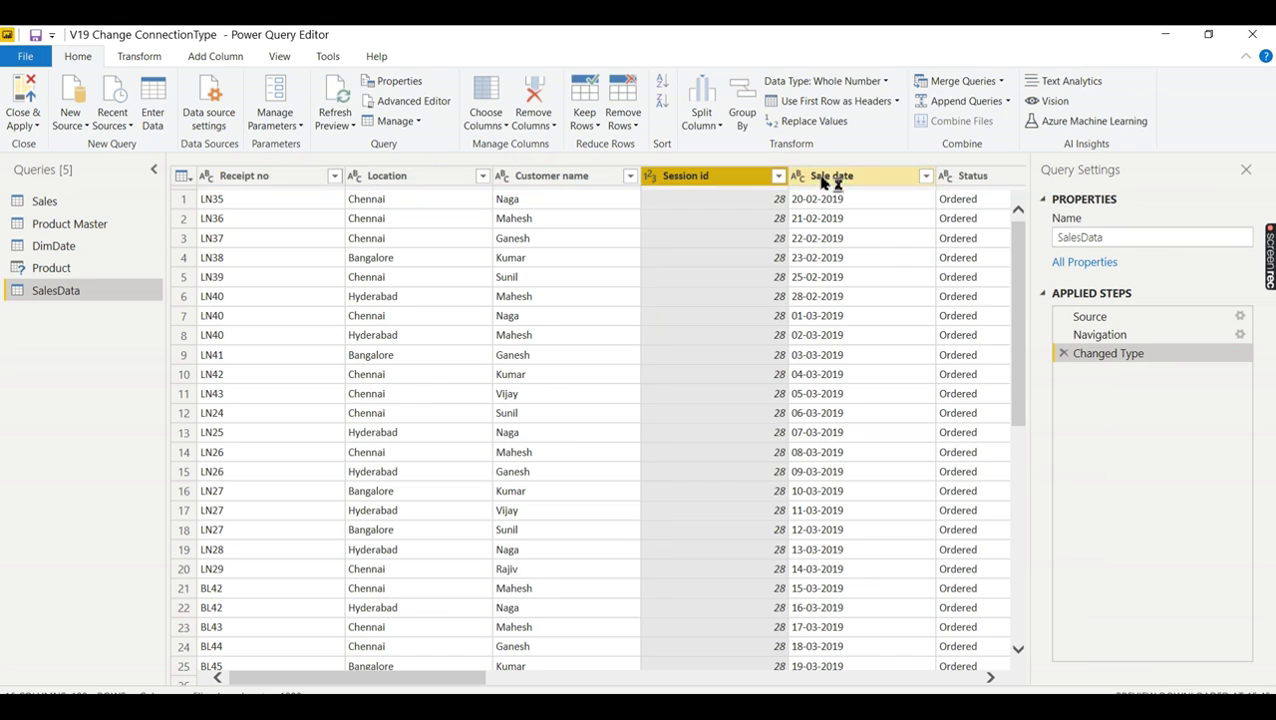
mouse_move(920, 330)
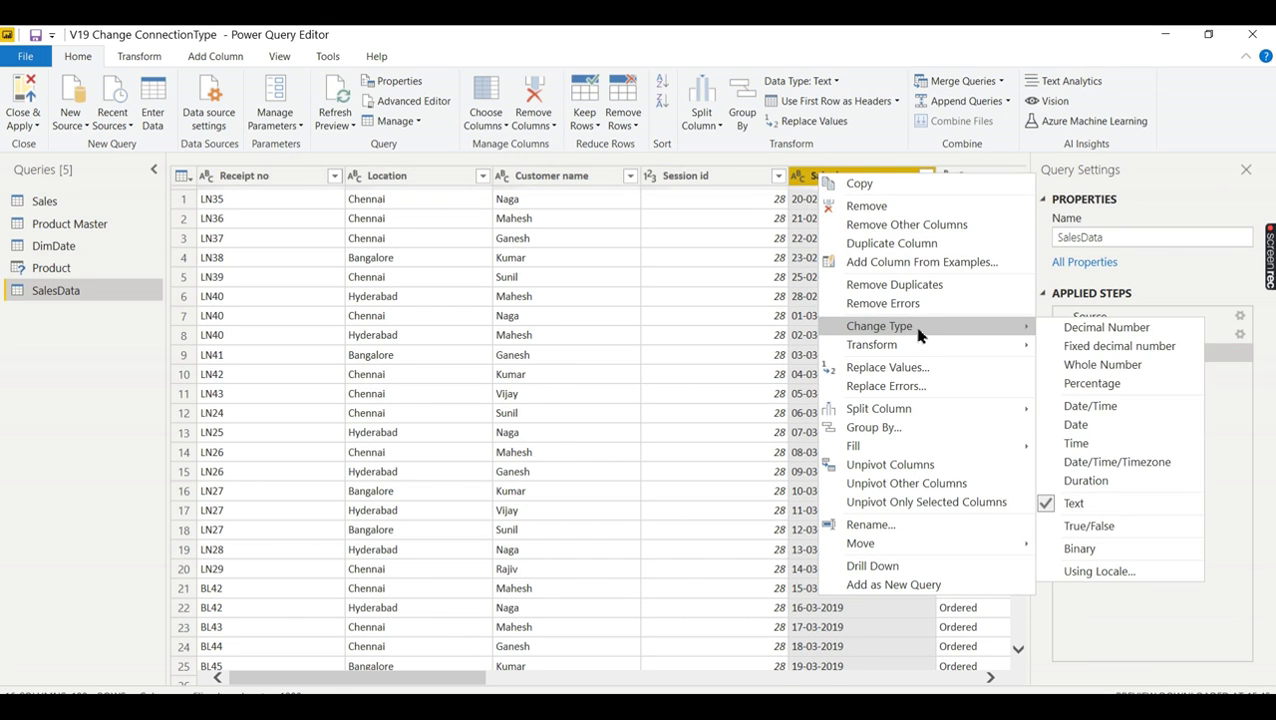
click(1078, 428)
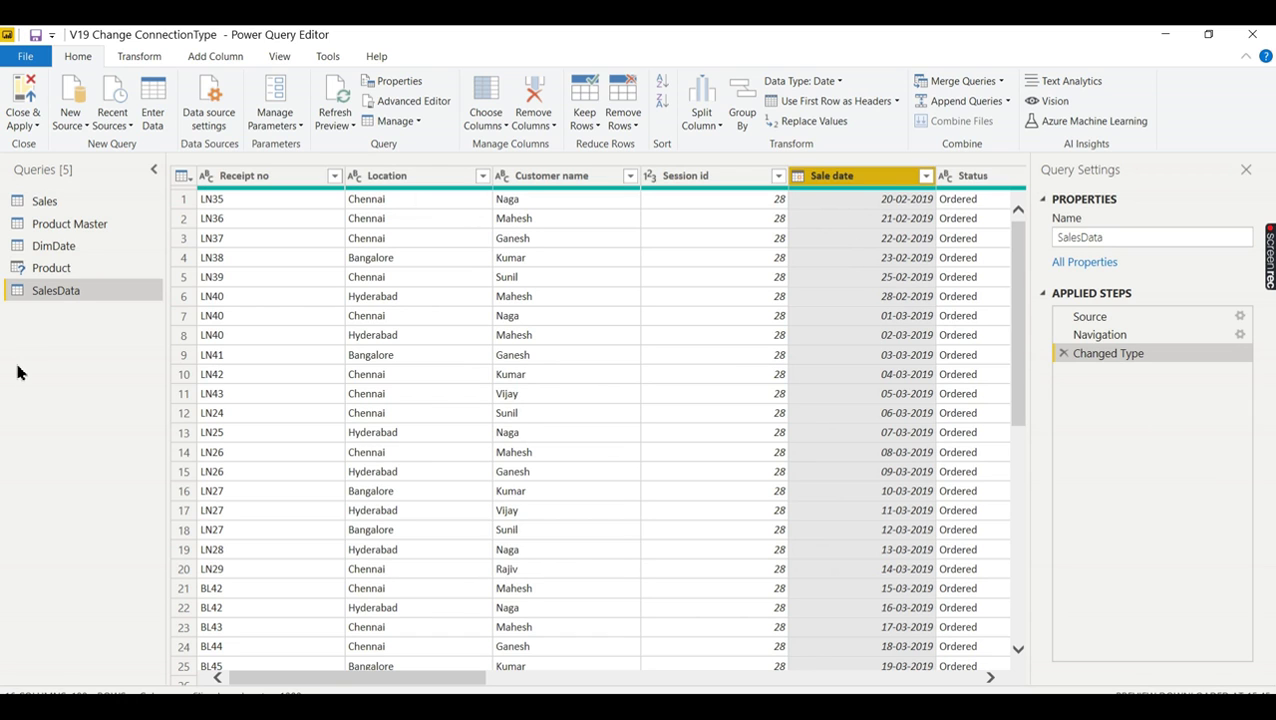
Copy all of SalesData's M code, then open the Sales query in Advanced Editor
click(410, 101)
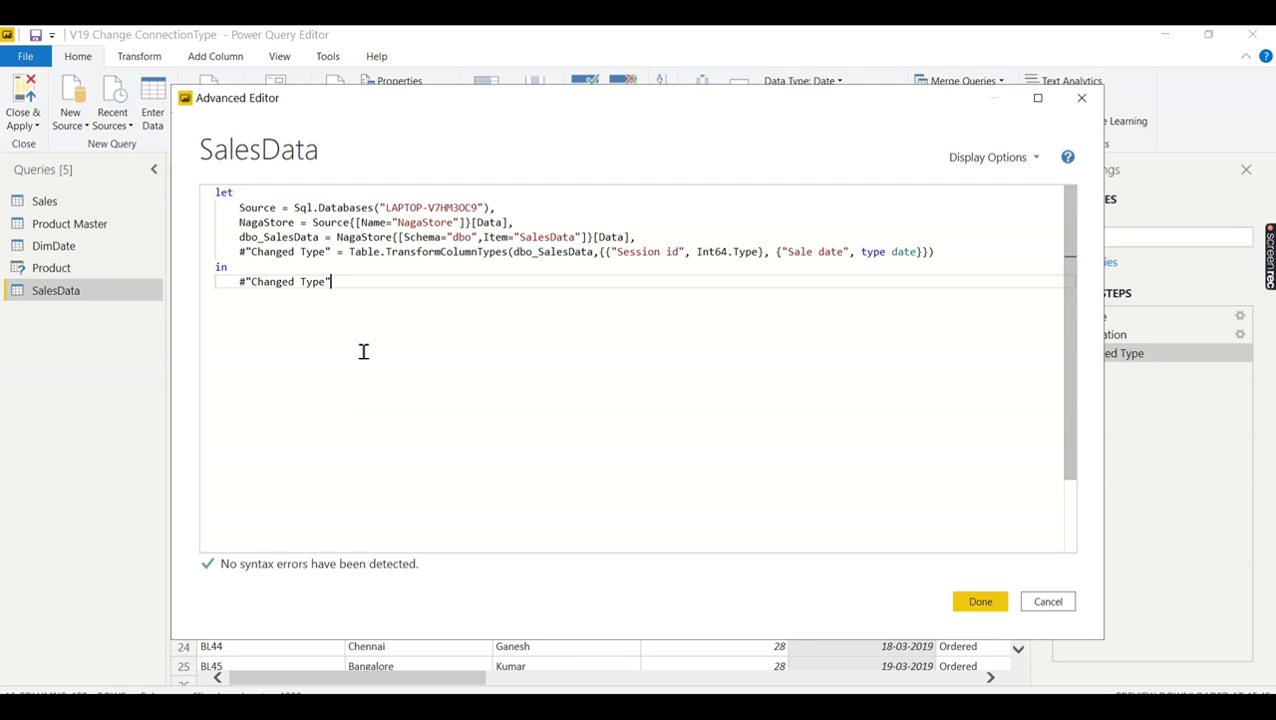
key(ctrl+a)
key(ctrl+c)
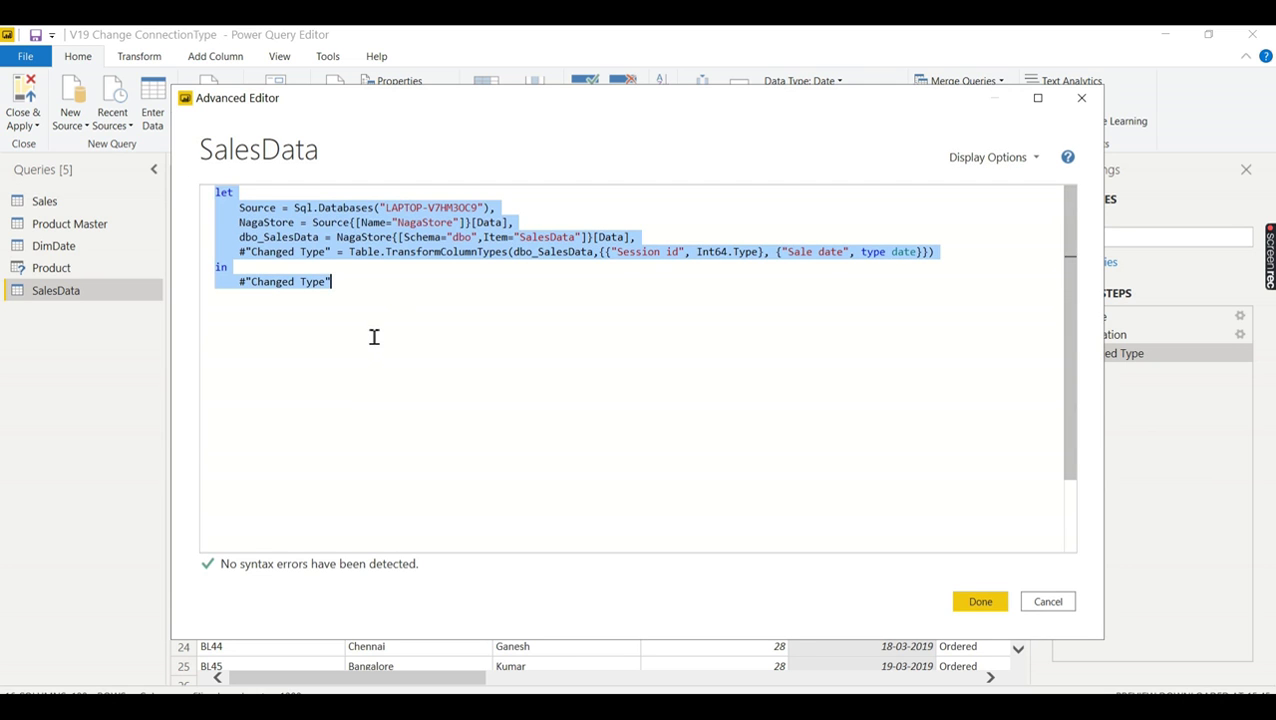
click(1066, 603)
click(71, 200)
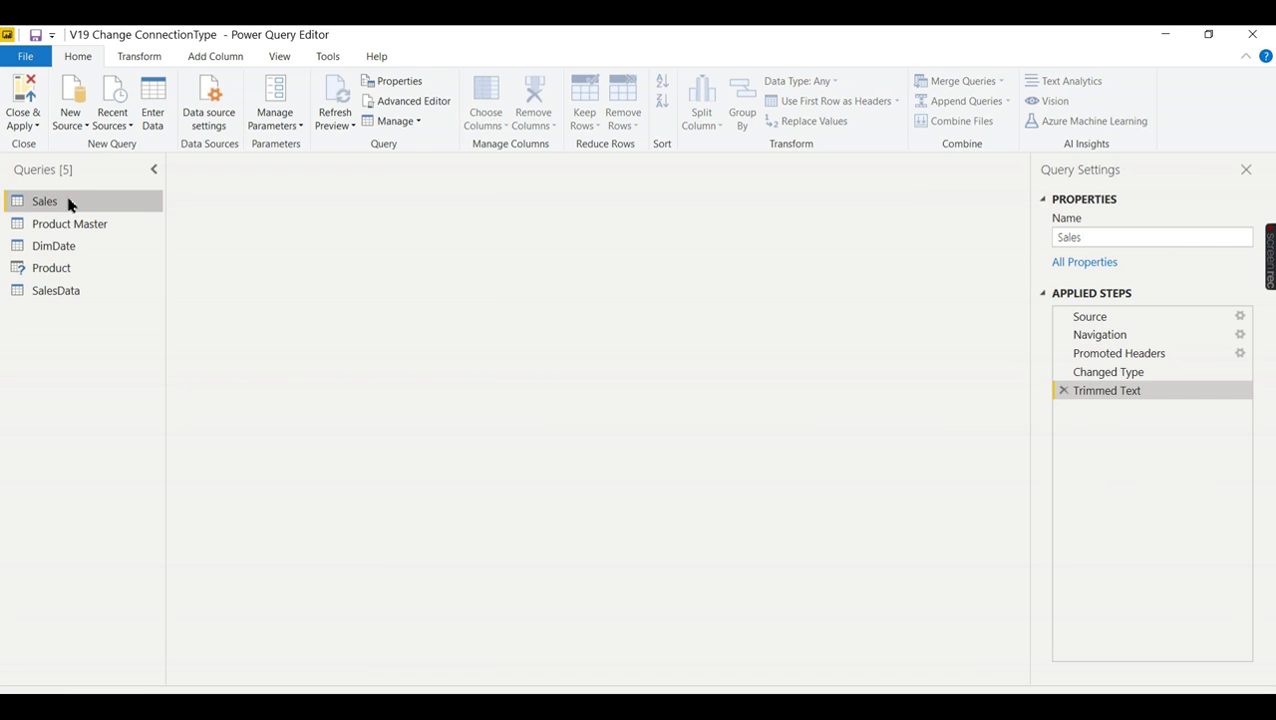
click(415, 102)
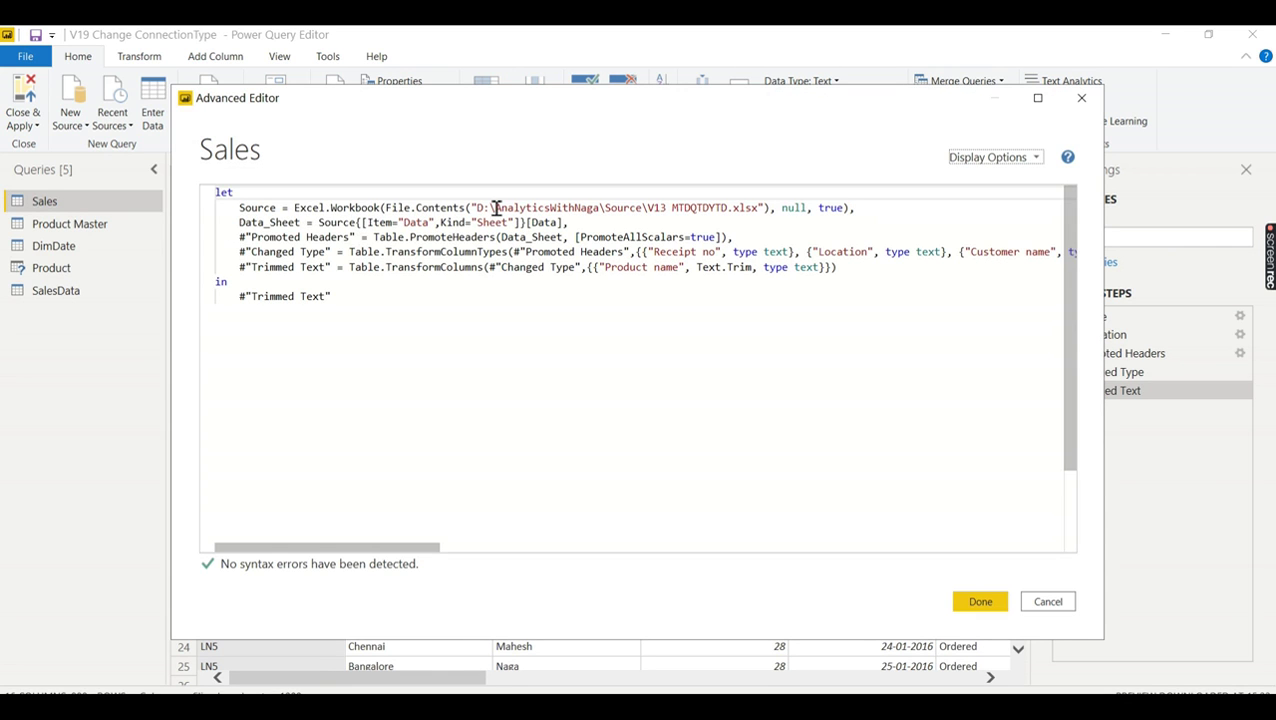
Replace the Sales query's Excel code with the pasted SalesData SQL Server code and apply it
click(410, 374)
key(ctrl+a)
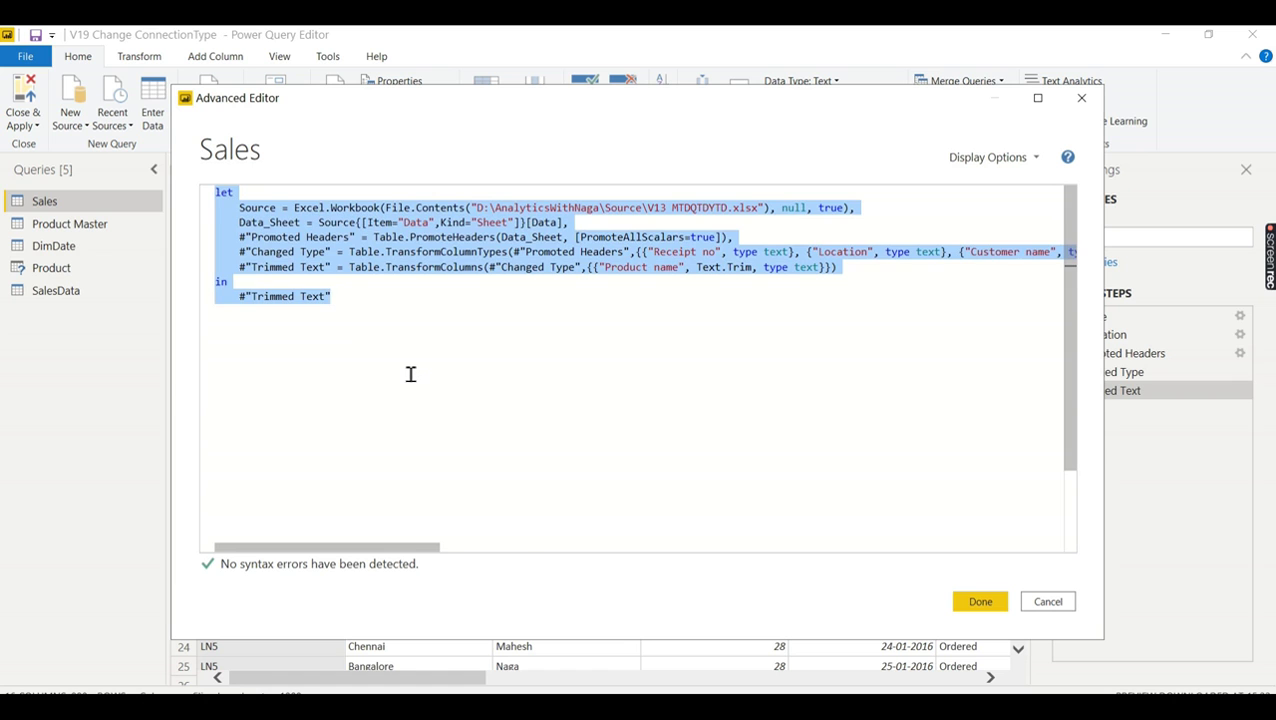
key(ctrl+v)
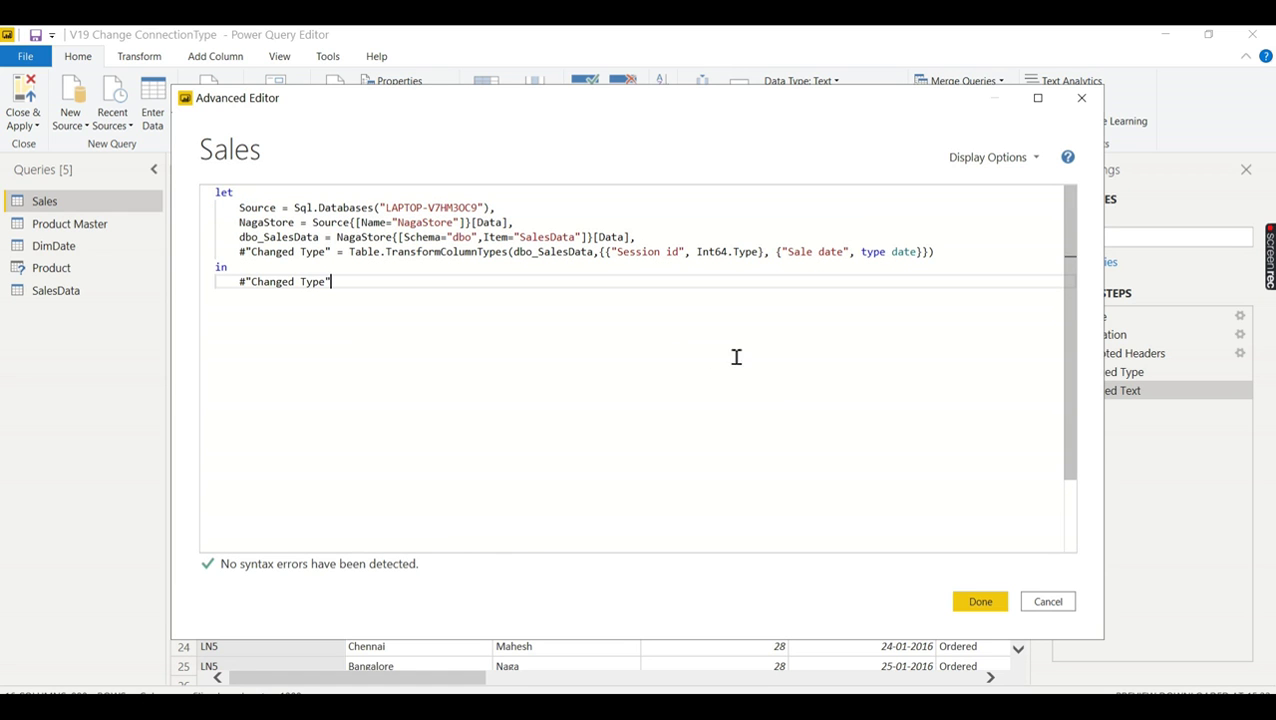
click(981, 604)
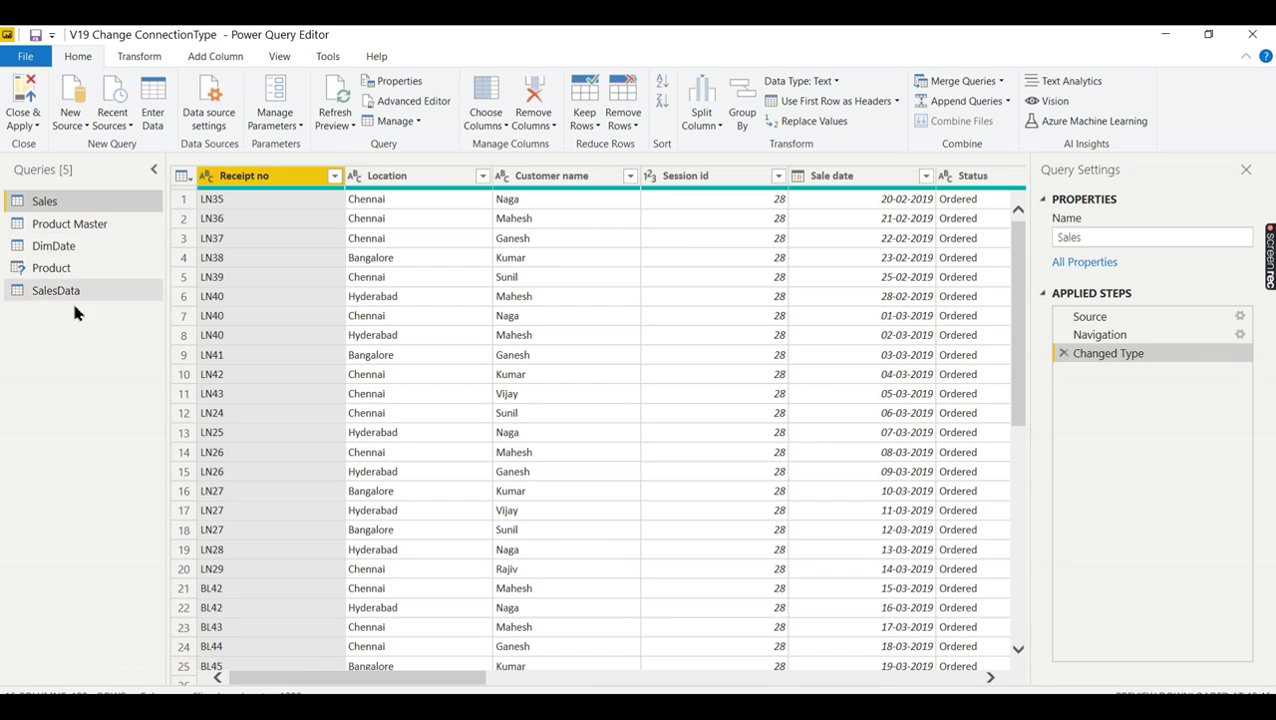
Copy all of the Product query's M code from the Advanced Editor
click(64, 272)
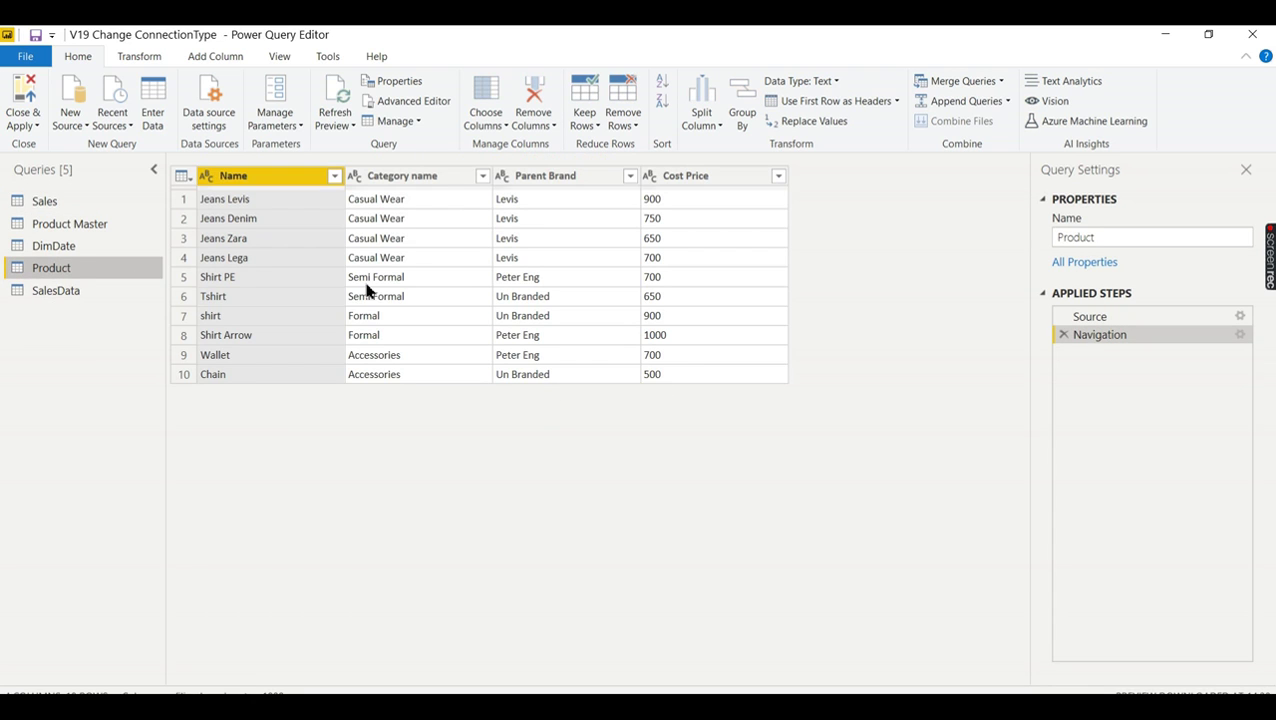
click(404, 104)
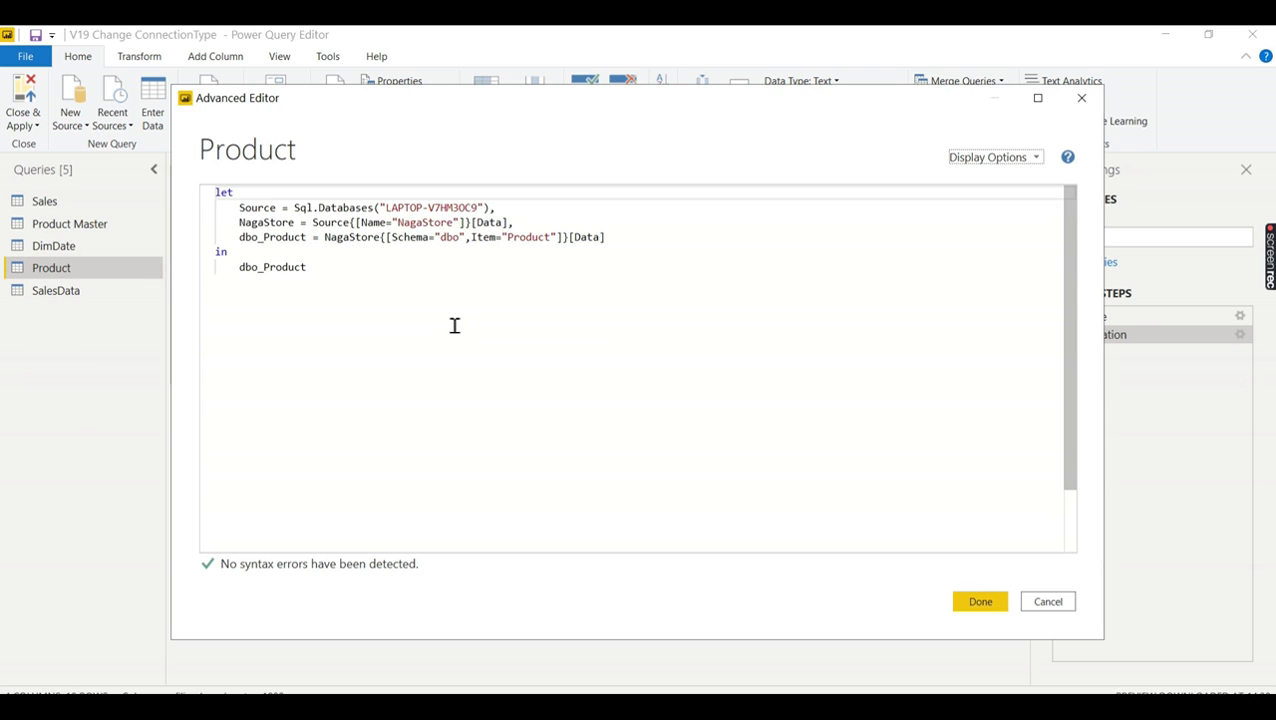
click(454, 325)
key(ctrl+a)
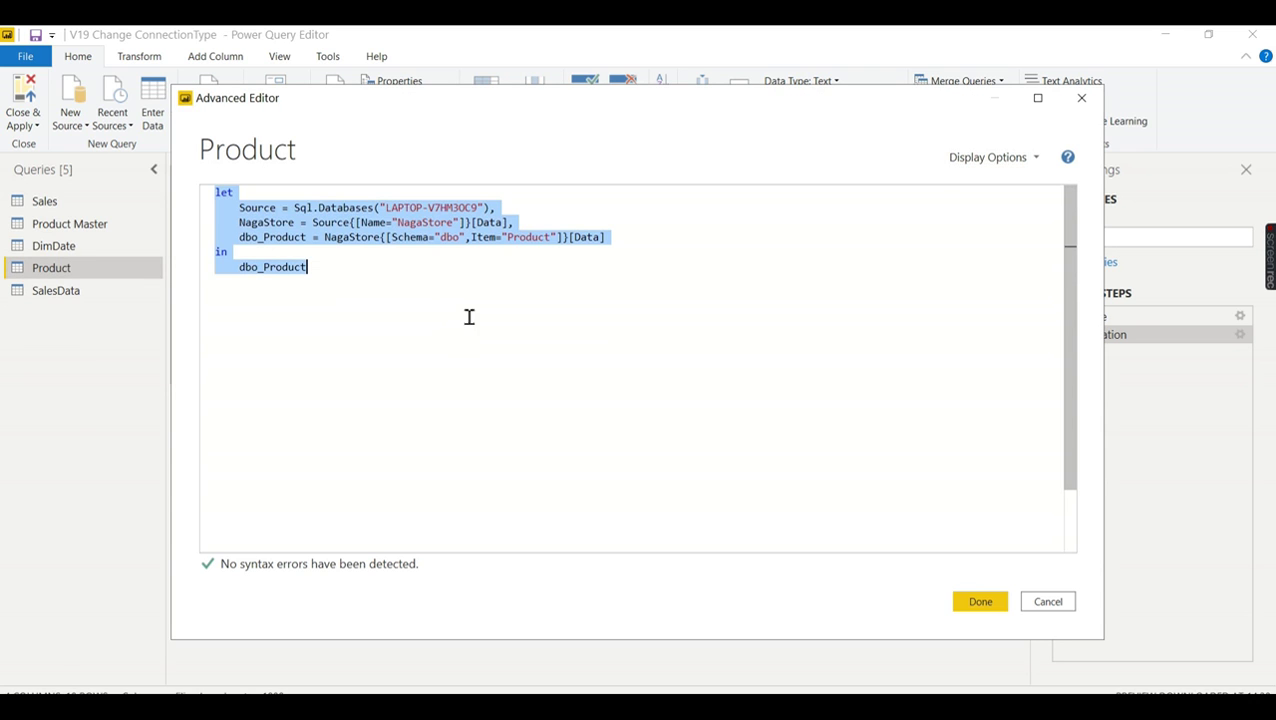
click(1083, 104)
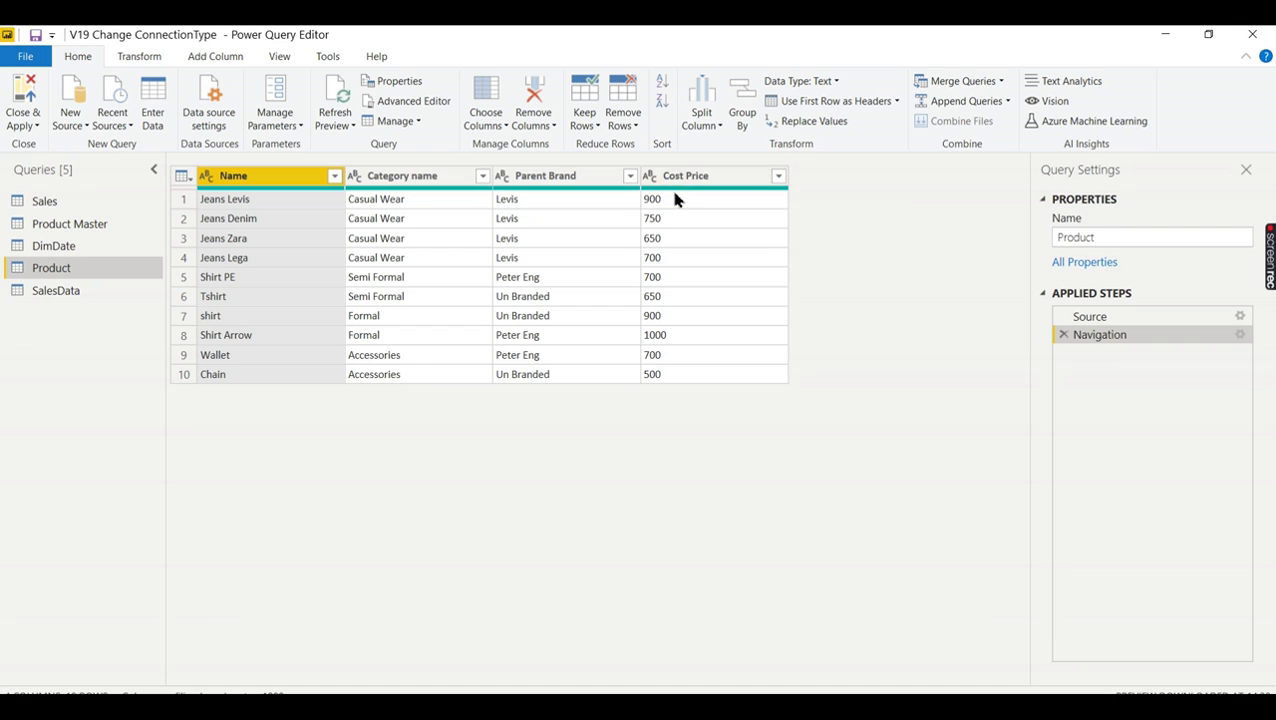
click(57, 222)
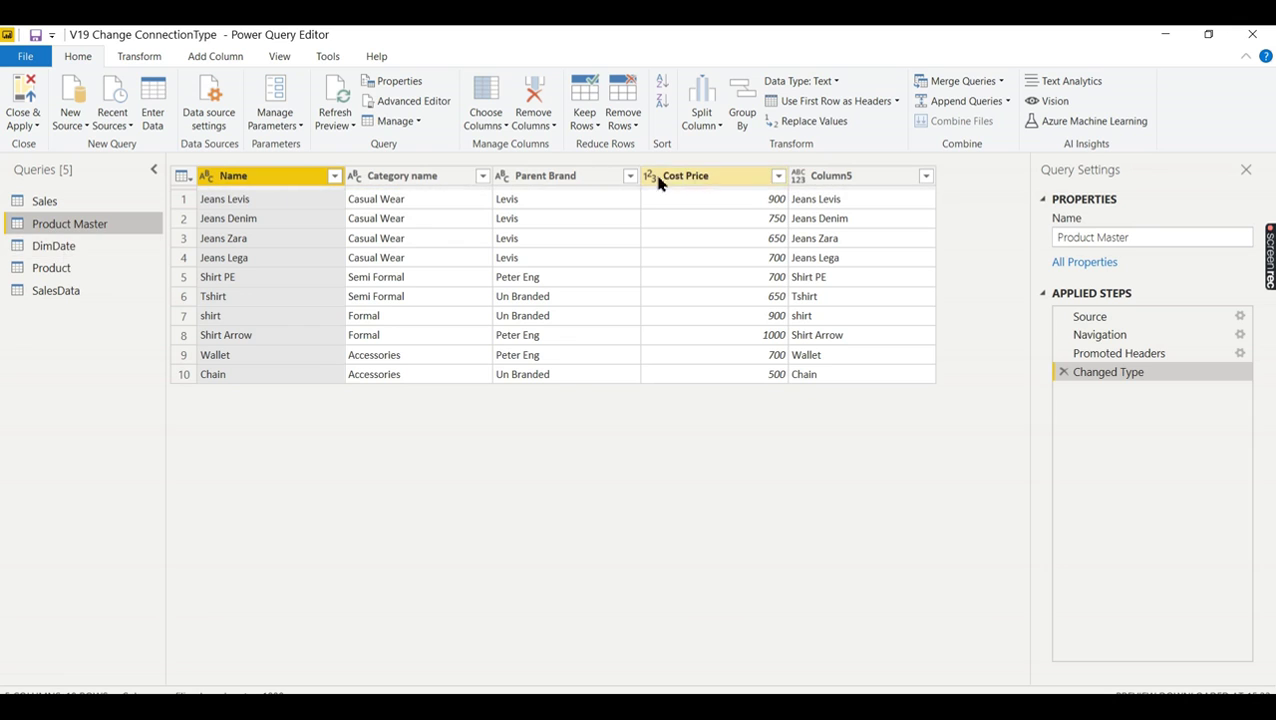
Change the Product query's Cost Price column type to Whole Number
click(72, 273)
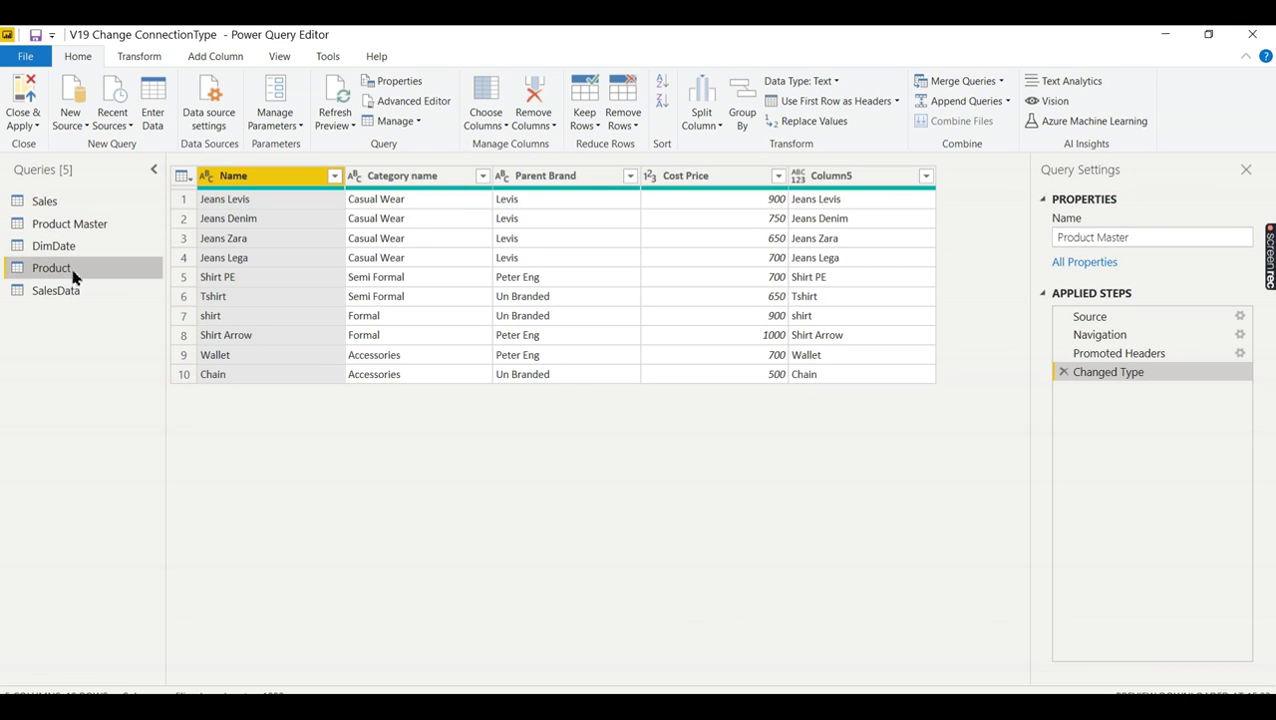
click(688, 189)
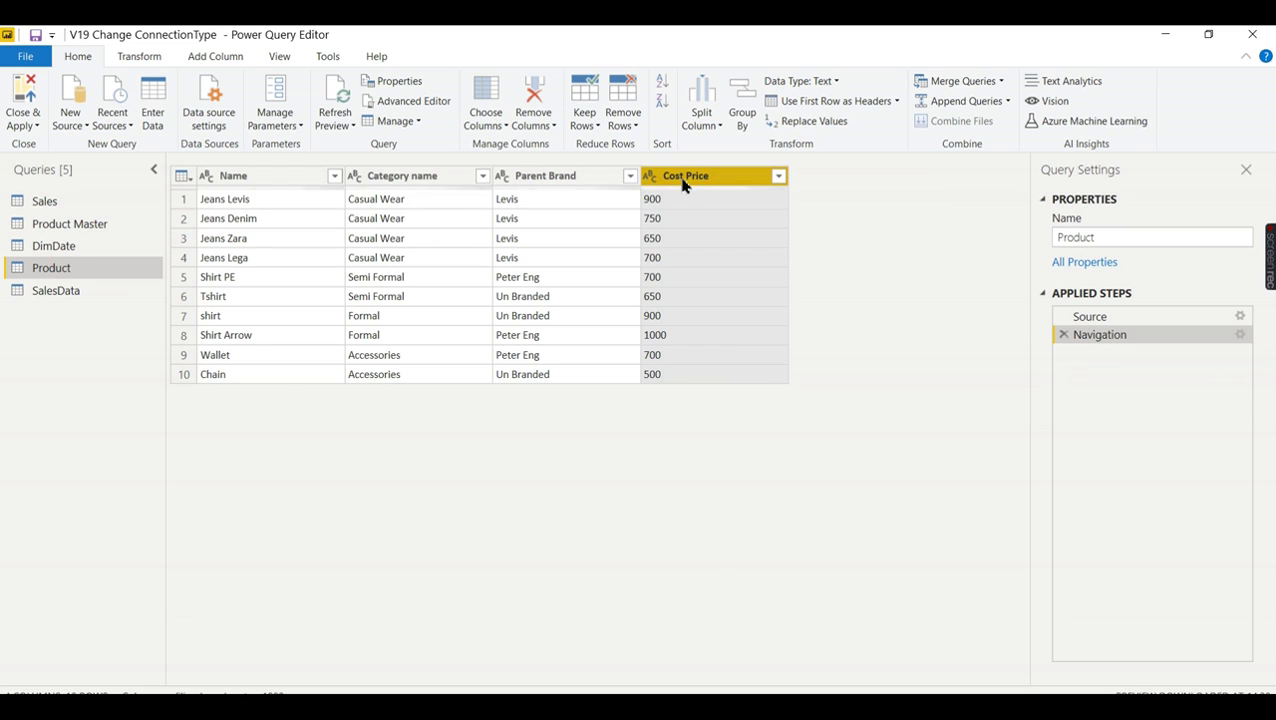
right_click(684, 186)
mouse_move(884, 333)
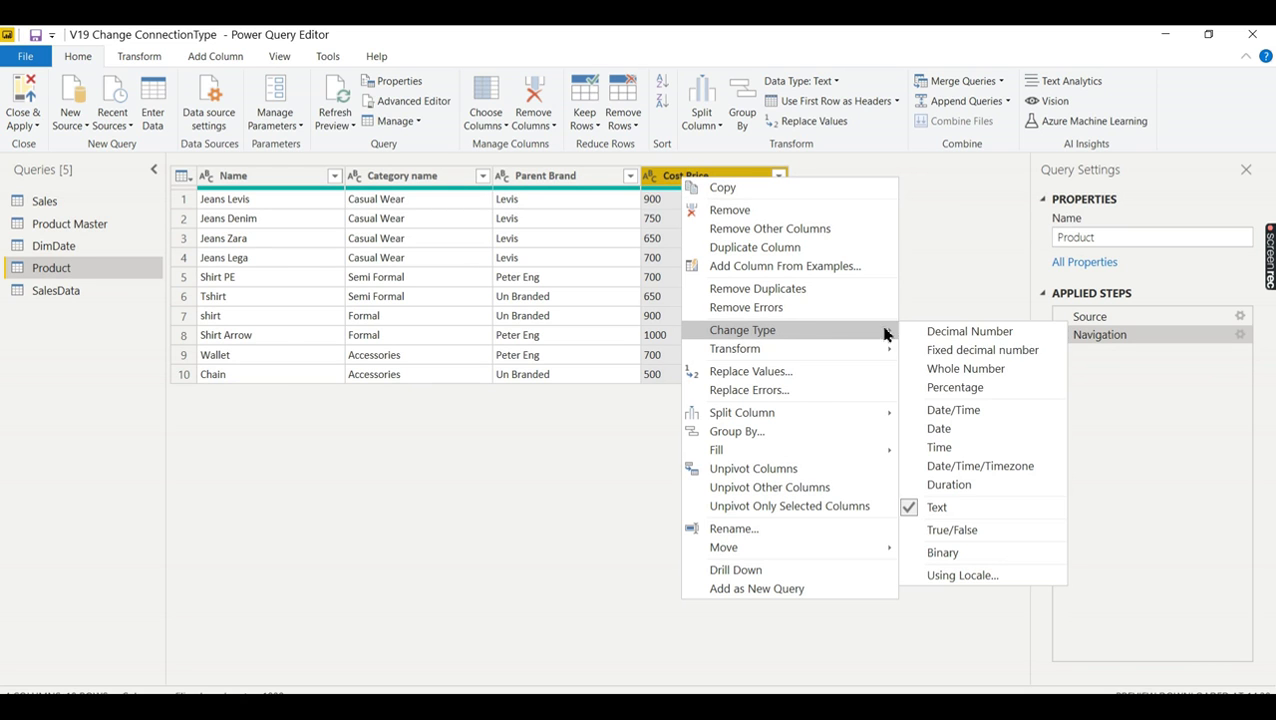
click(948, 374)
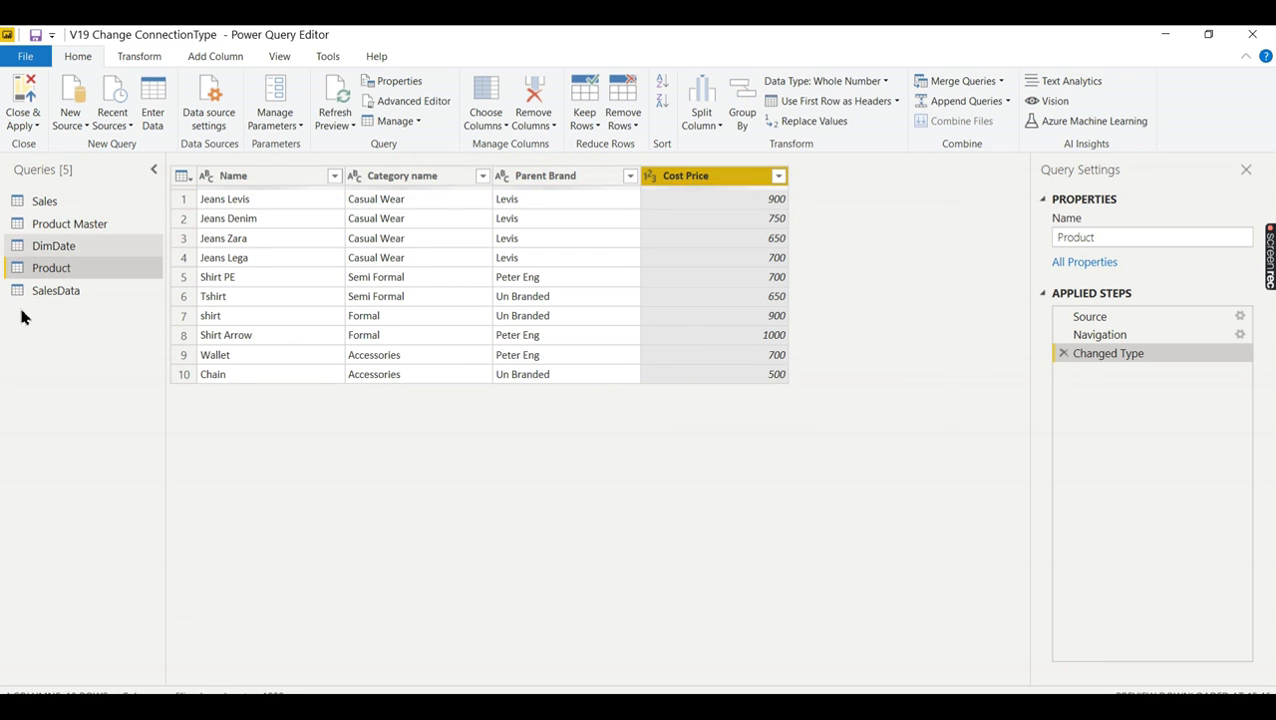
click(418, 106)
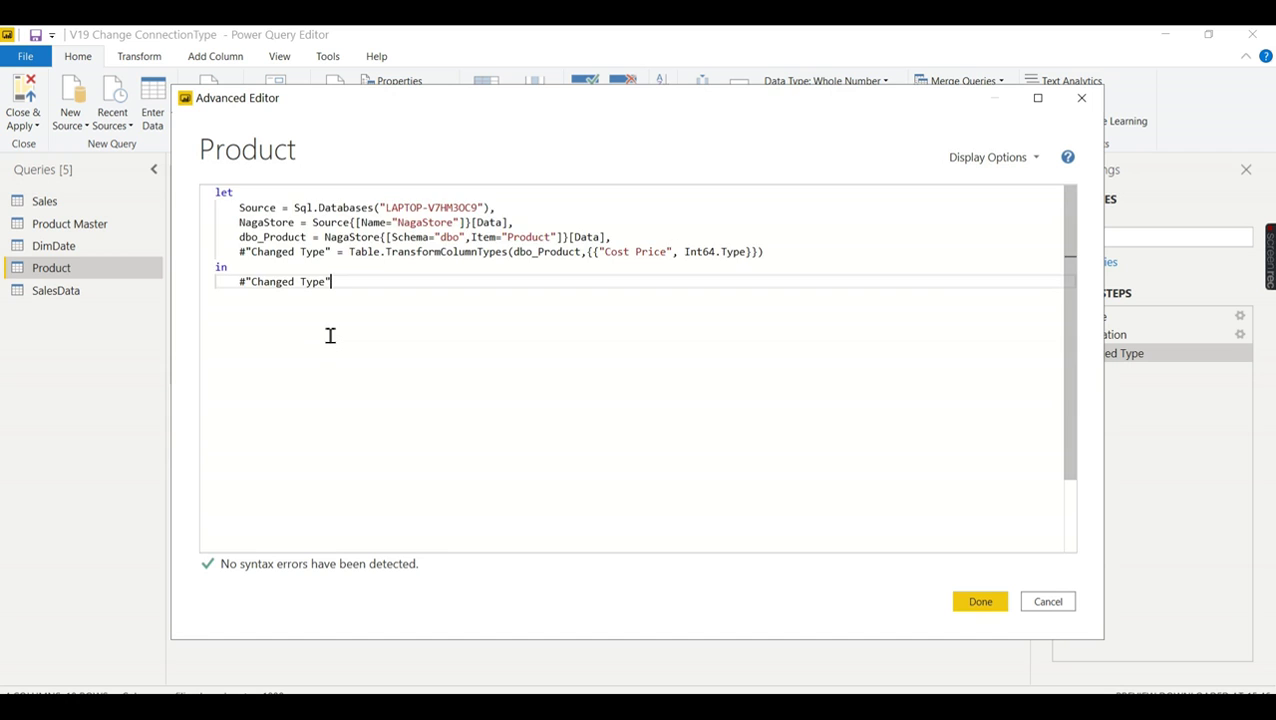
click(983, 604)
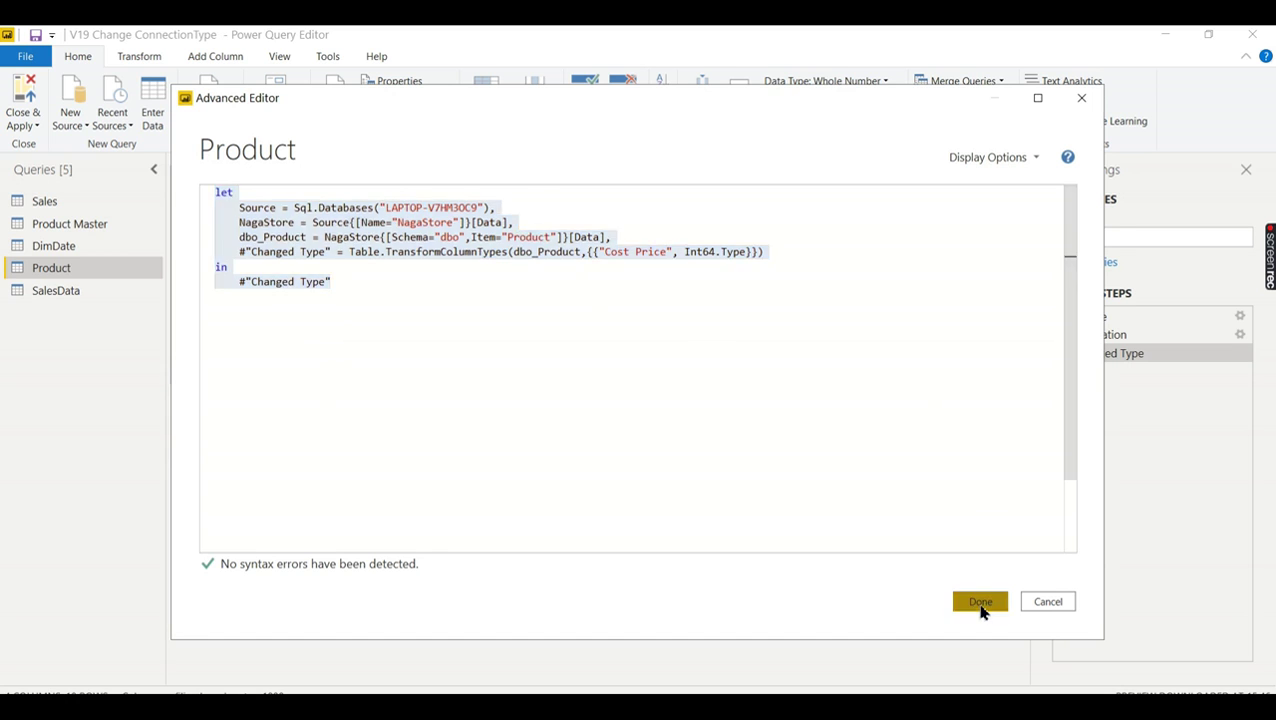
Replace Product Master's M code with the pasted Sql.Databases code for NagaStore's Product table
click(100, 226)
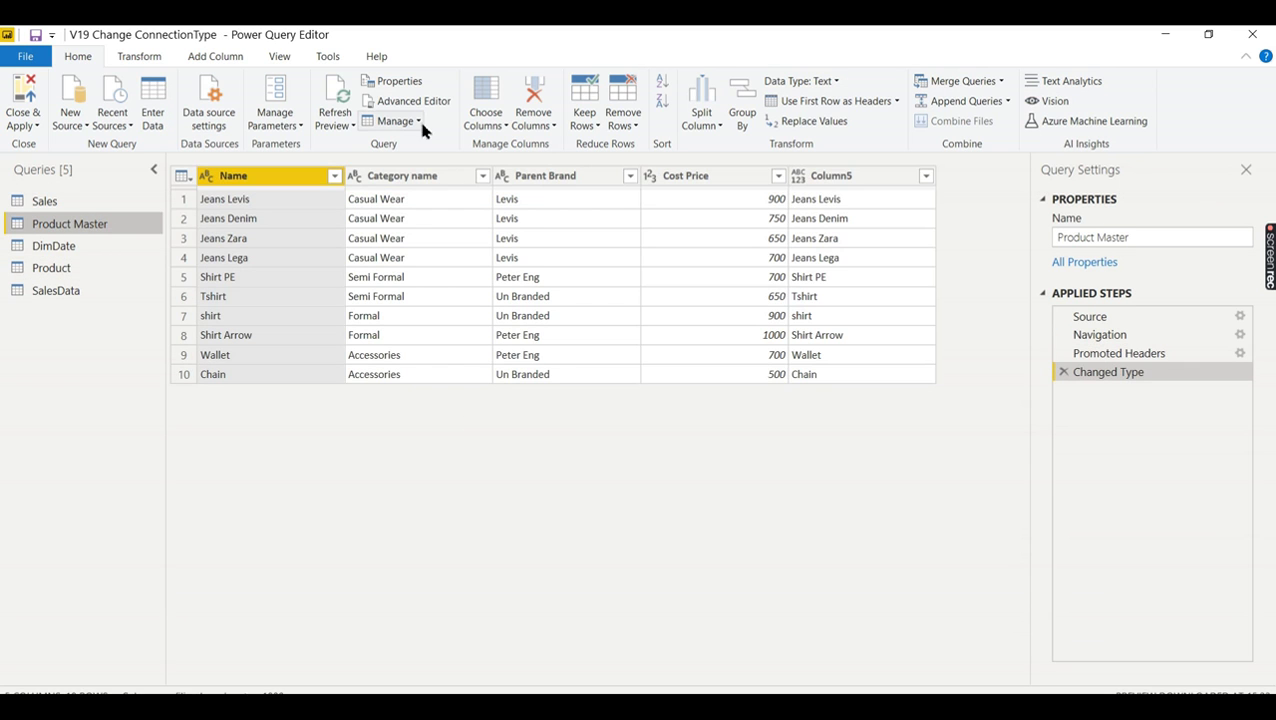
click(403, 103)
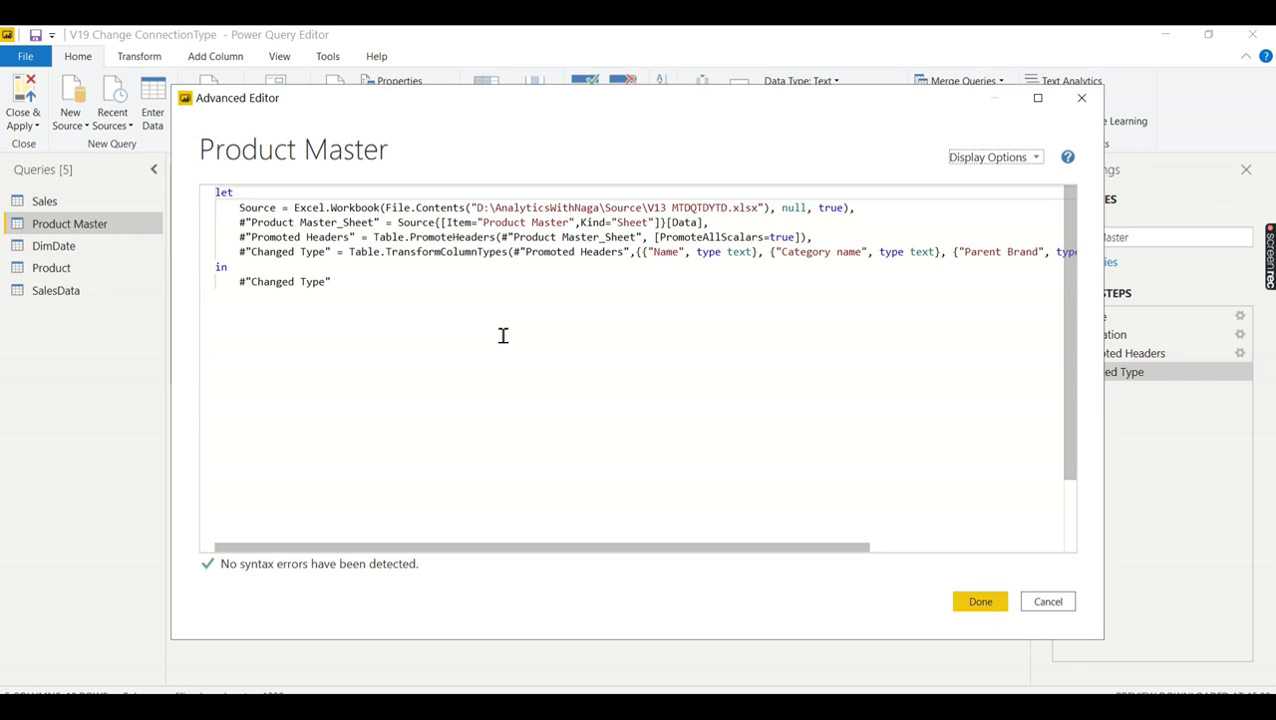
click(504, 336)
key(ctrl+a)
text(let     Source = Sql.Databases("LAPTOP-V7HM3OC9"),     NagaStore = Source{[Name="NagaStore"]}[Data],     dbo_Product = NagaStore{[Schema="dbo",Item="Product"]}[Data],     #"Changed Type" = Table.TransformColumnTypes(dbo_Product,{{"Cost Price", Int64.Type}}) in     #"Changed Type")
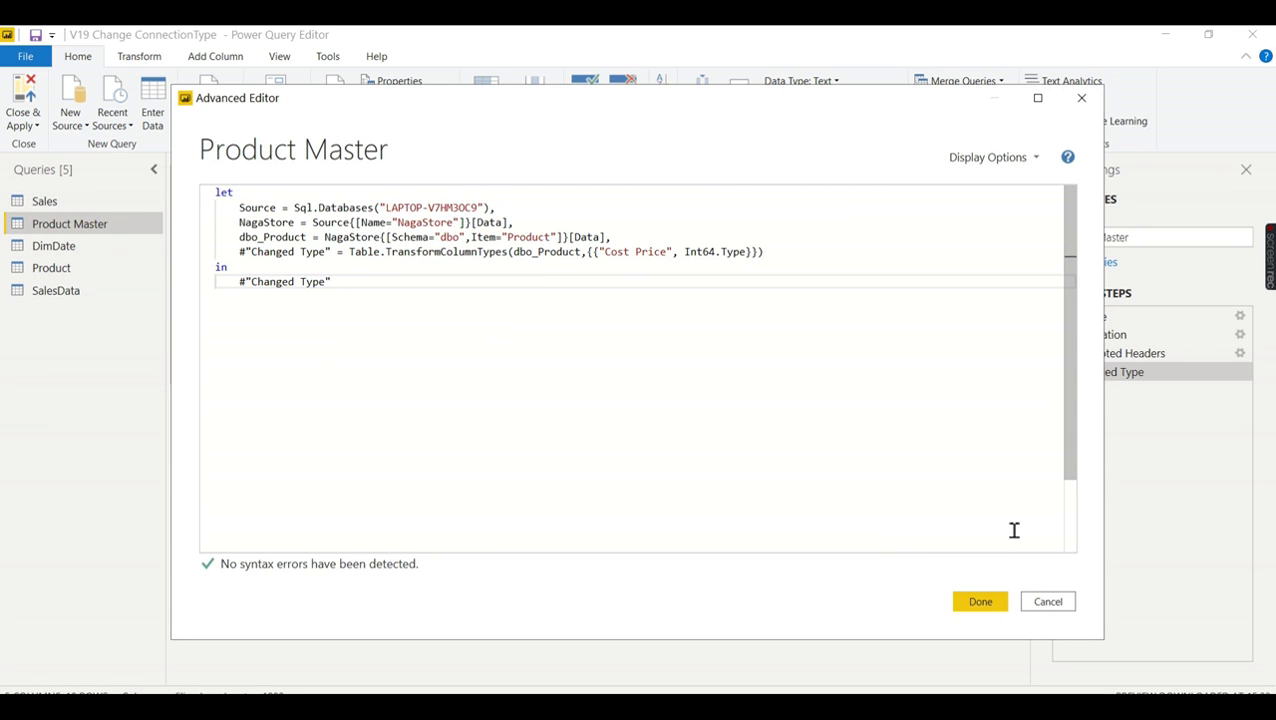
click(984, 601)
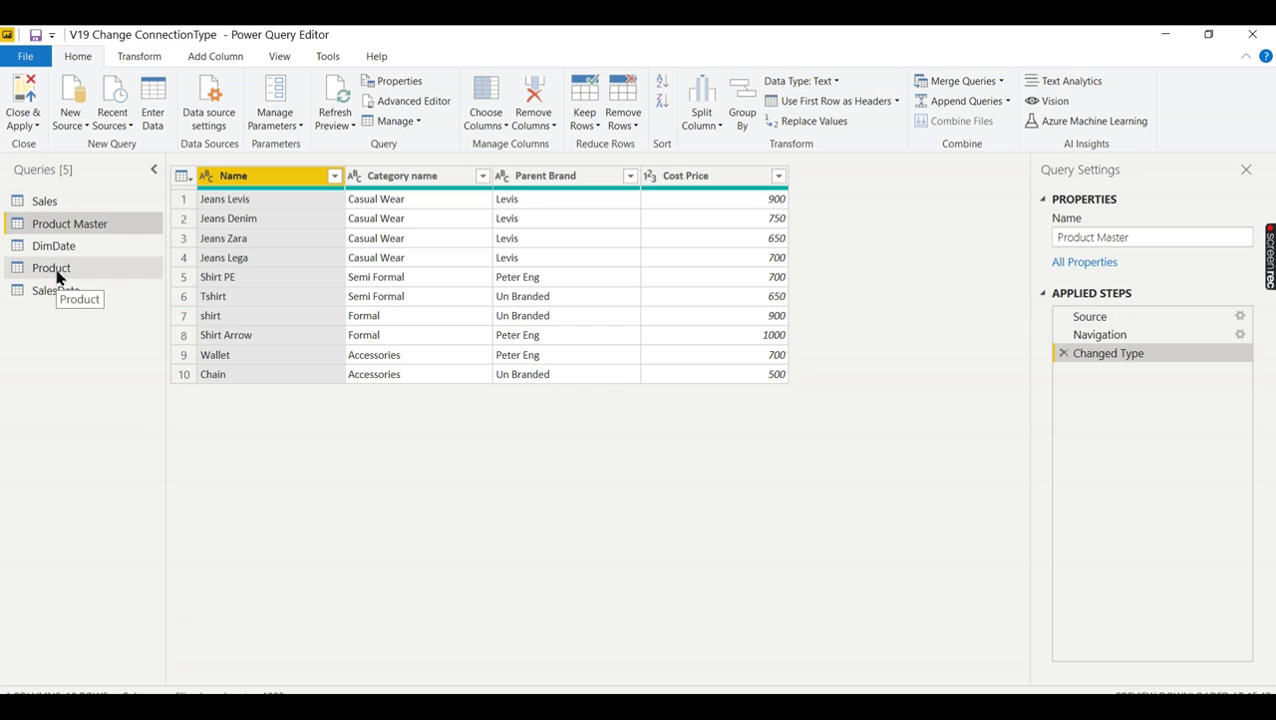
Turn off Enable load for both the Product and SalesData queries
right_click(57, 276)
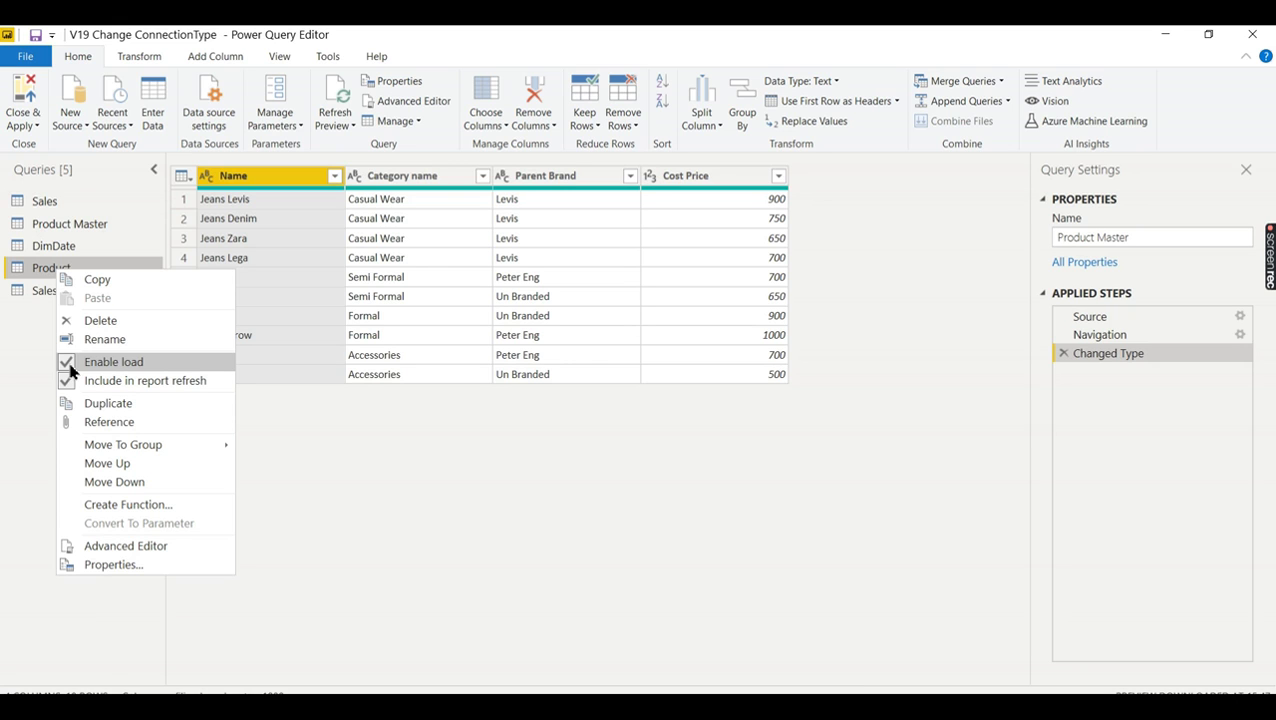
click(70, 362)
right_click(45, 291)
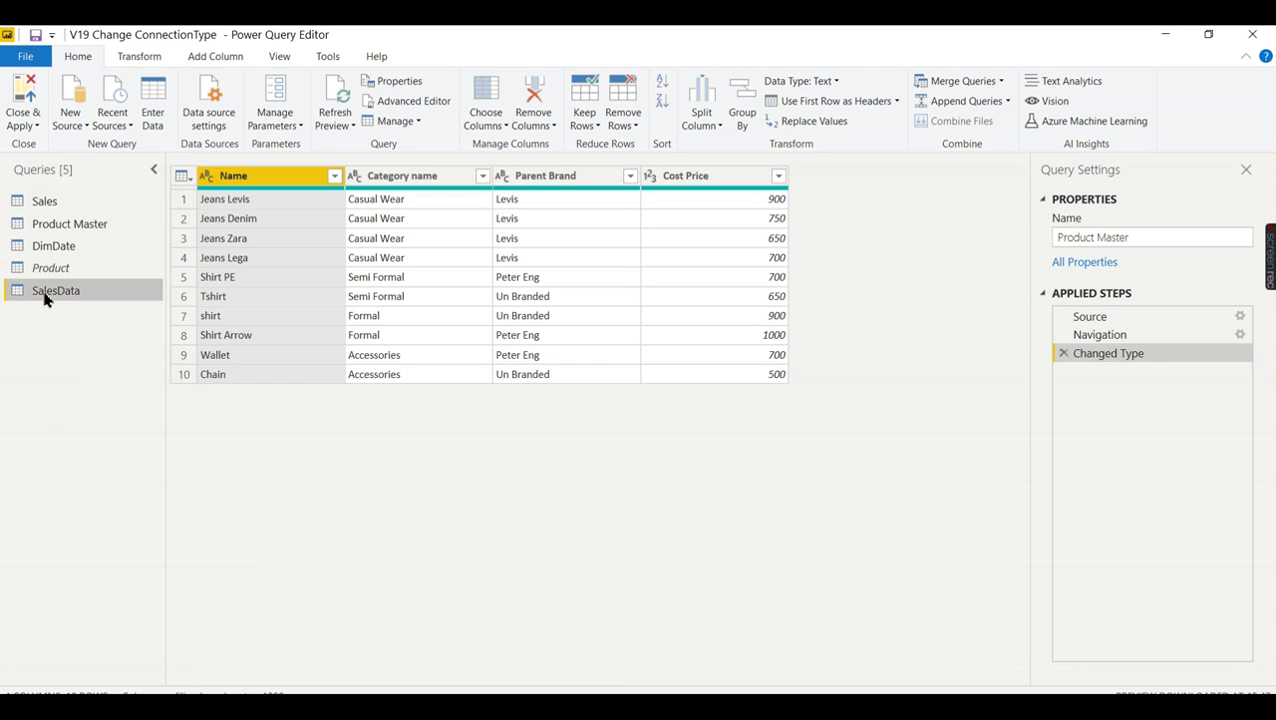
click(63, 385)
right_click(38, 295)
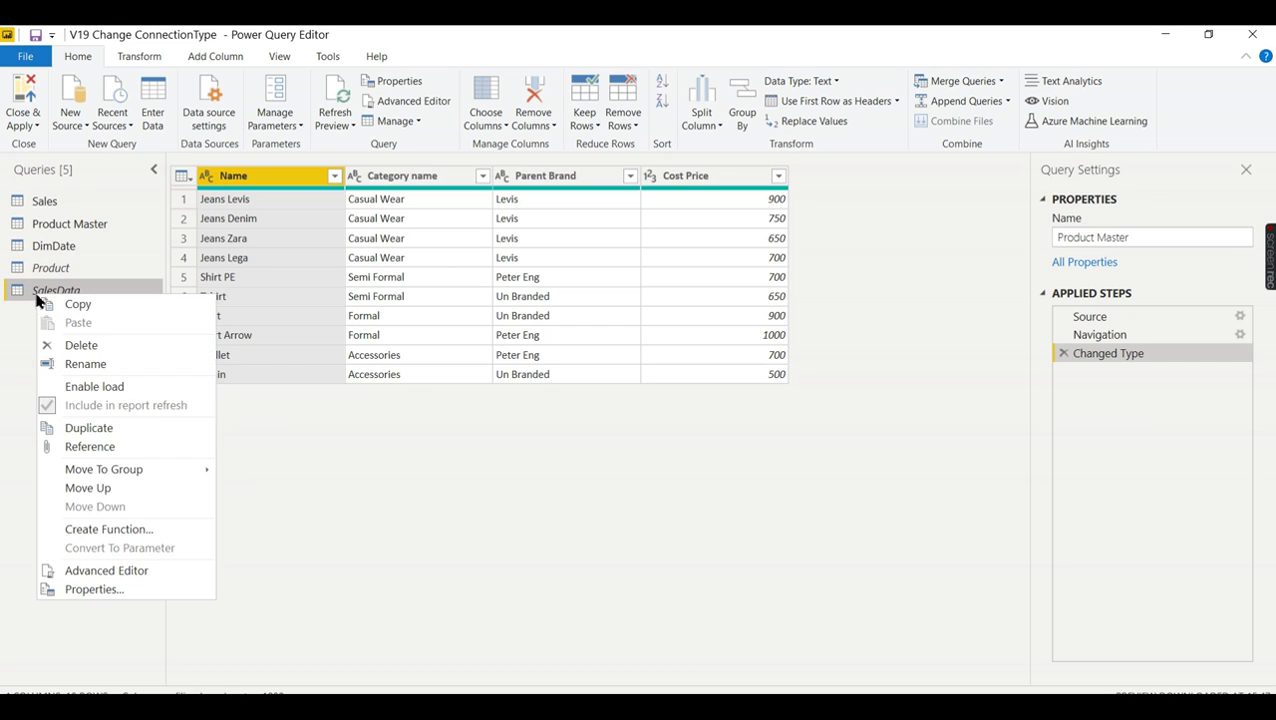
click(24, 370)
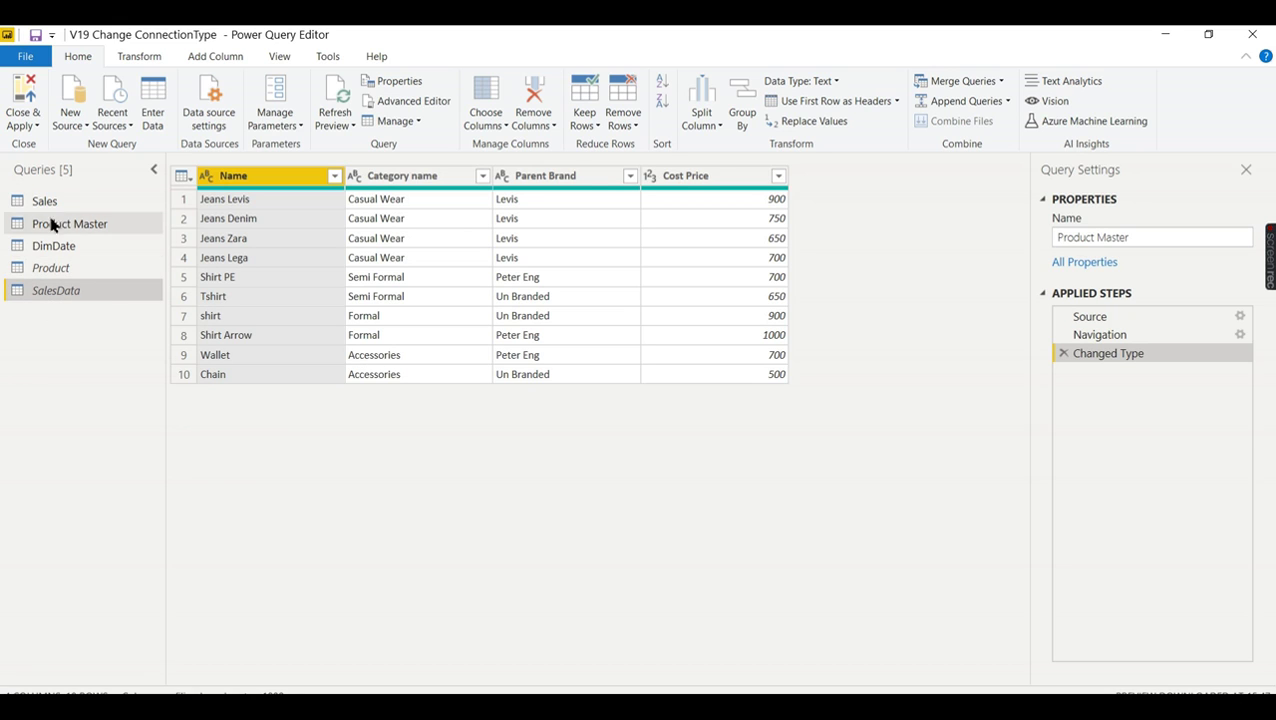
Close & Apply the query changes to refresh the Sales YTD report
click(23, 125)
click(38, 140)
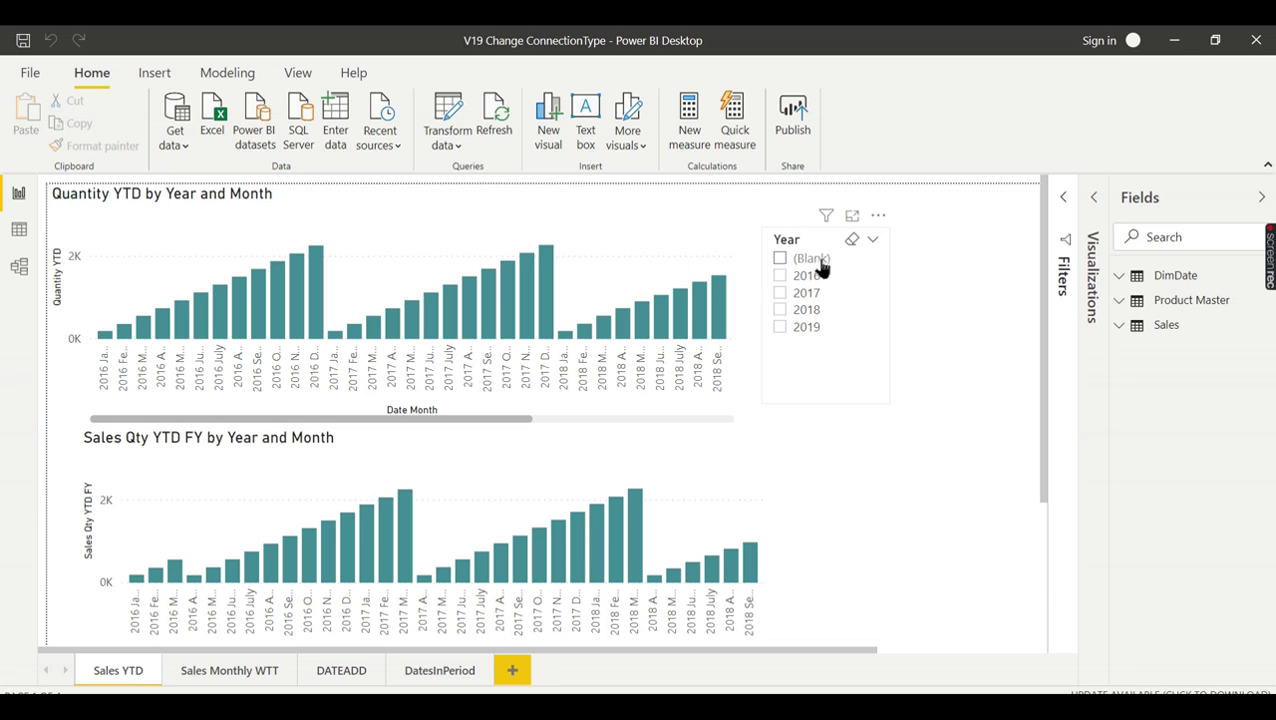
Step the Year slicer through 2019, 2018, 2017, 2016 and 2017, ending on 2019
click(807, 331)
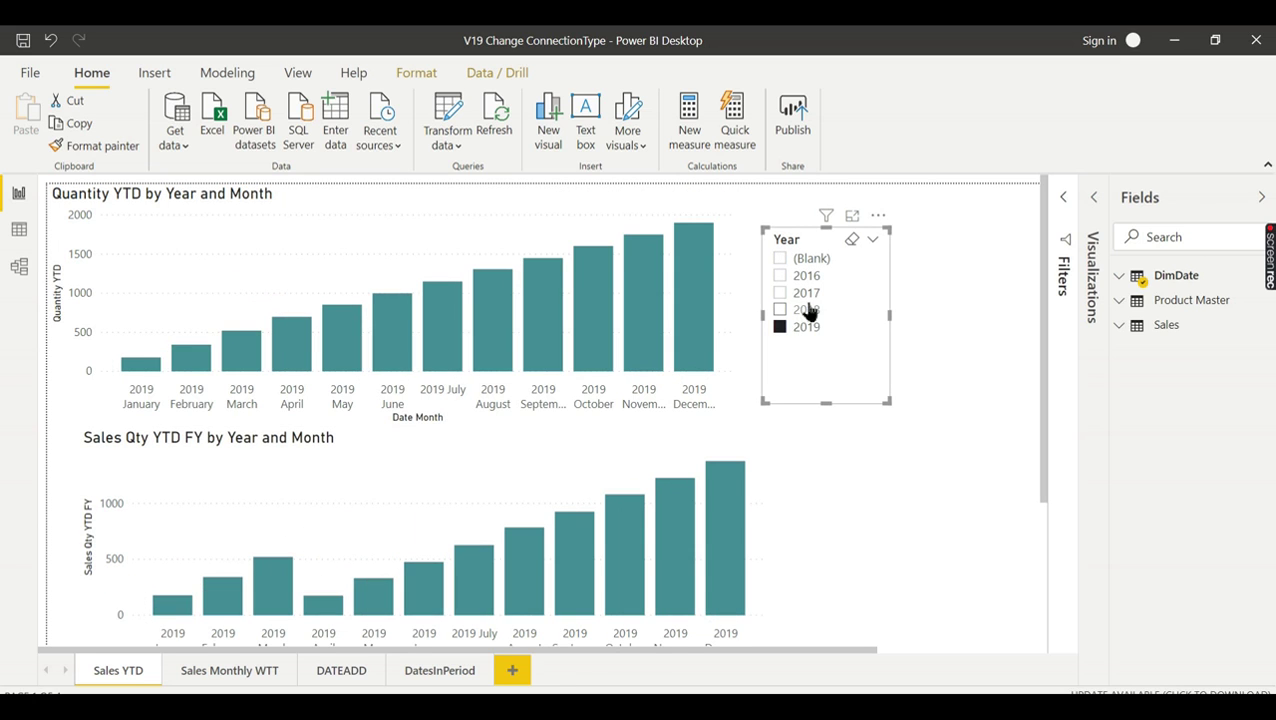
click(808, 311)
click(812, 292)
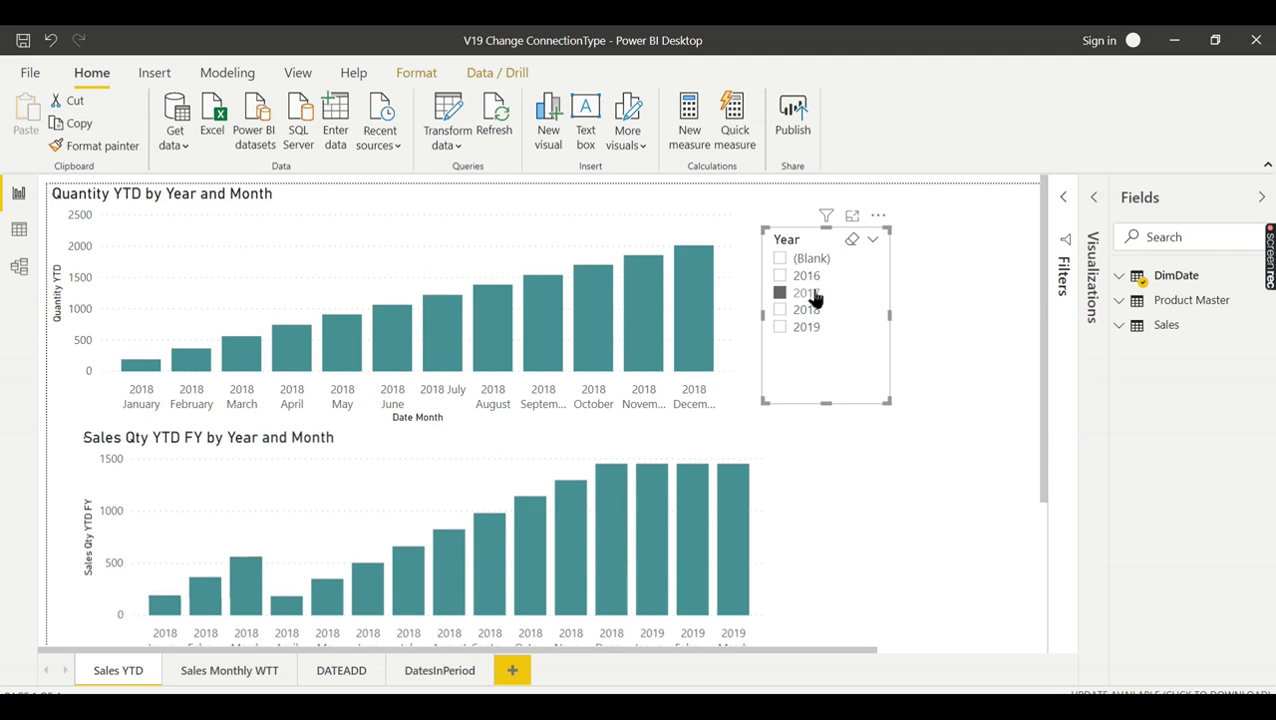
click(810, 278)
click(812, 295)
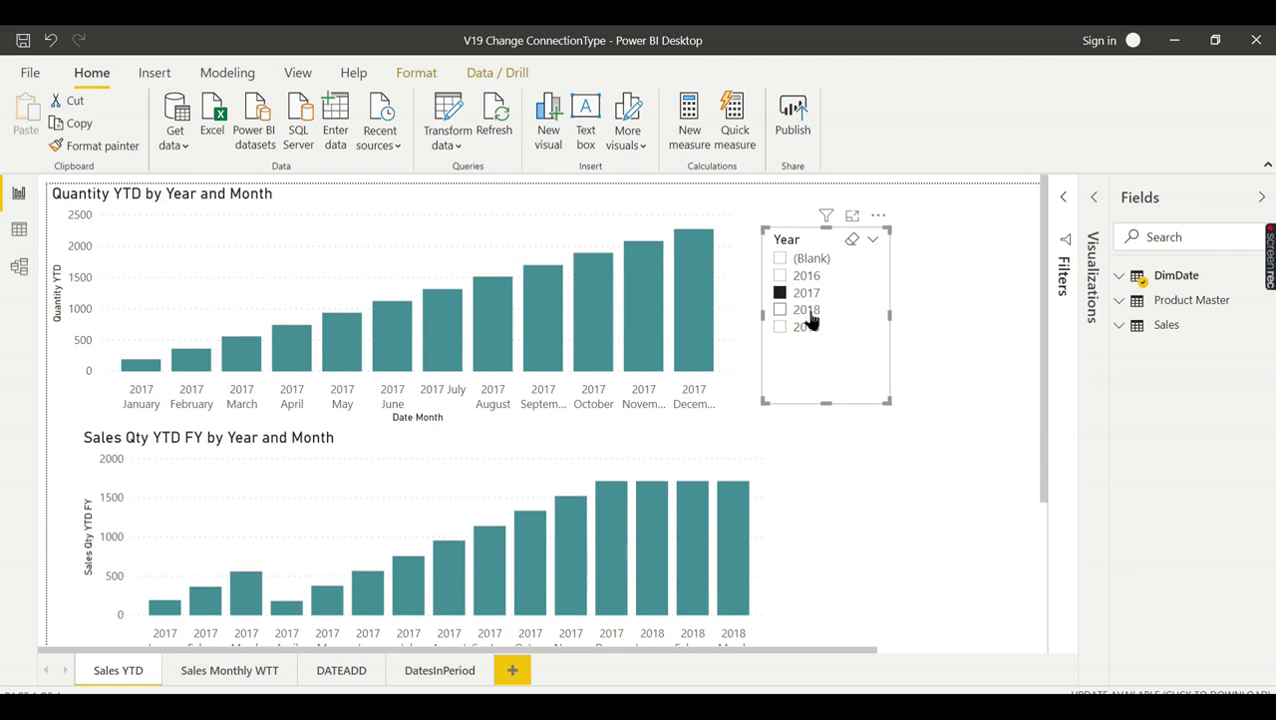
click(809, 325)
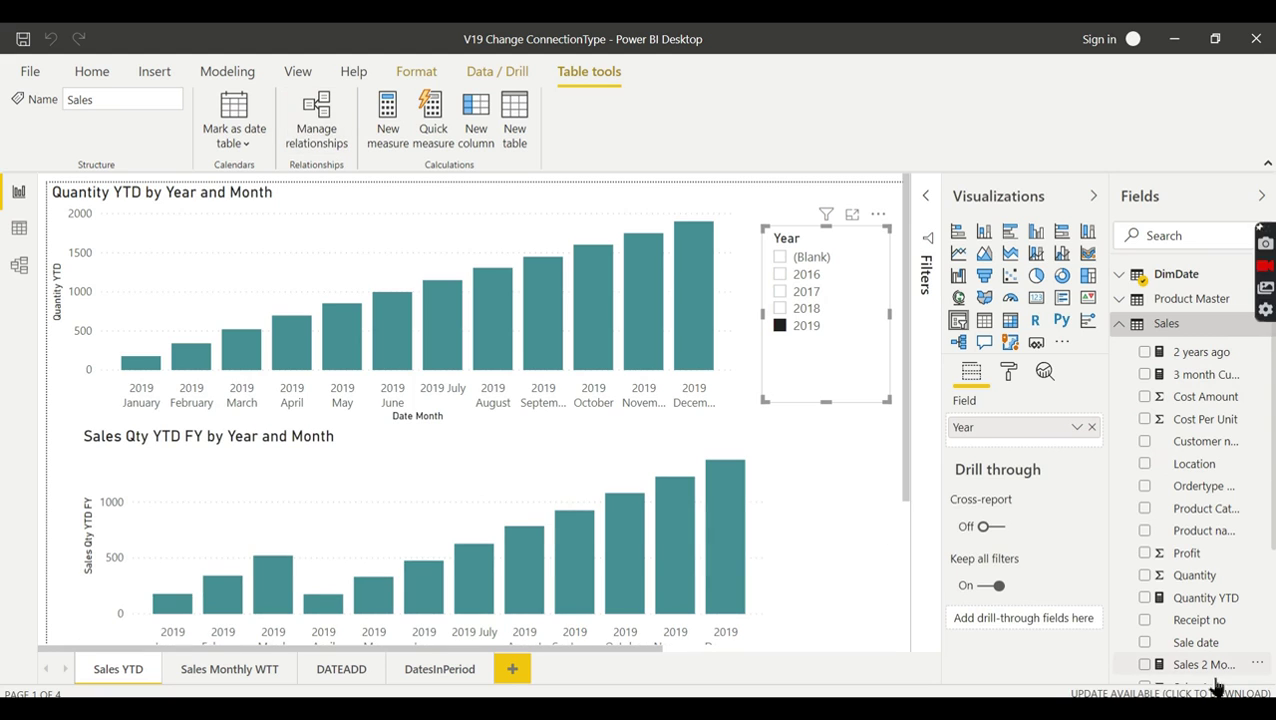
Confirm the Sales table's Import storage mode in the Fields pane, then collapse and select it
scroll(1188, 372, down, 3)
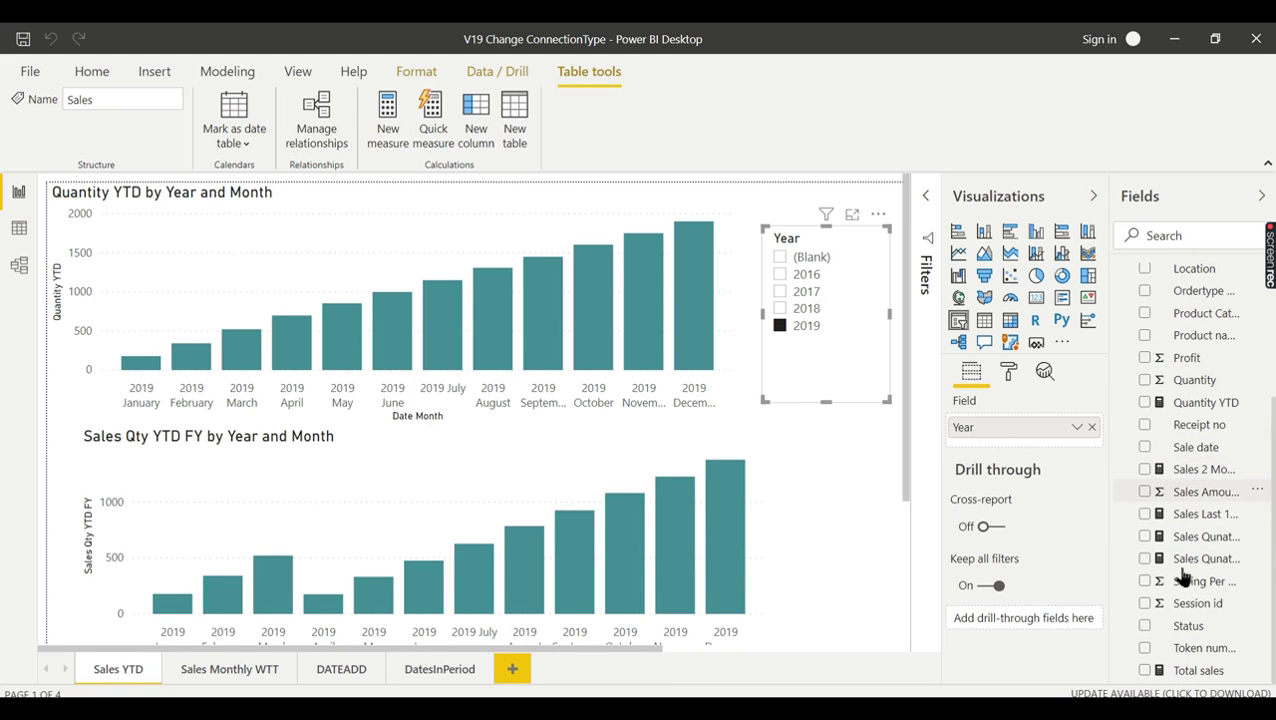
scroll(1190, 530, up, 5)
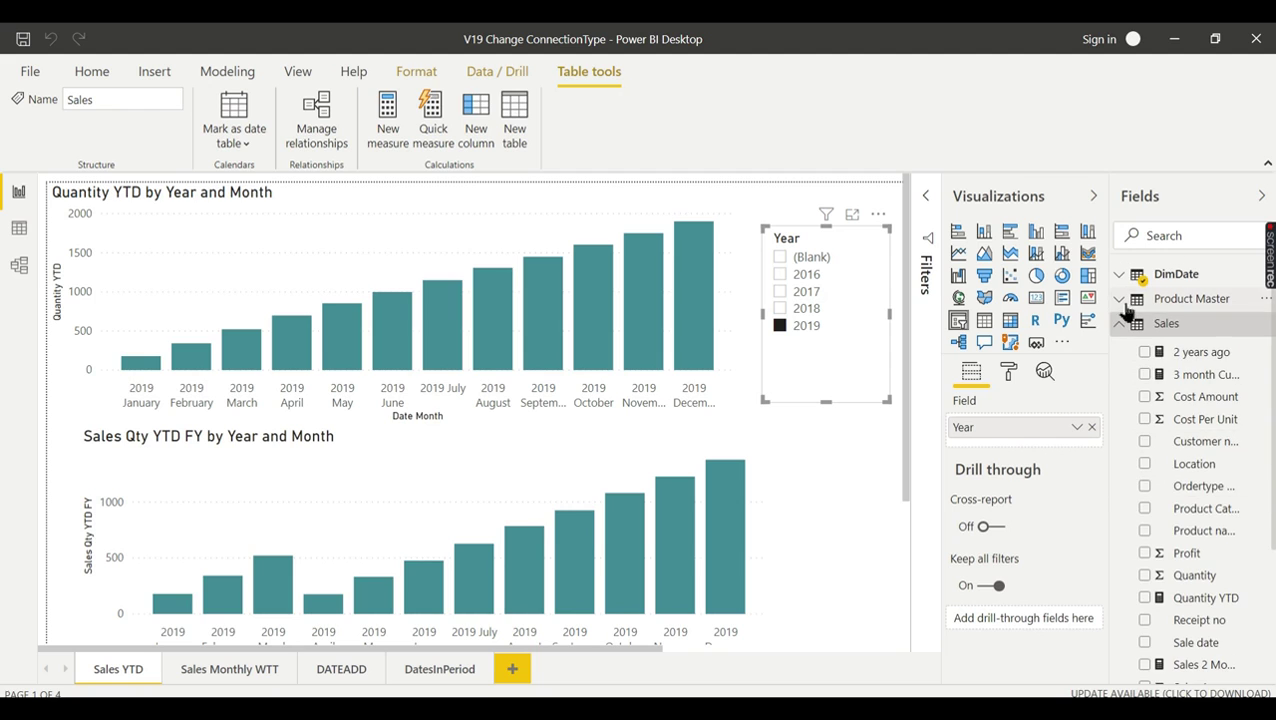
click(1163, 323)
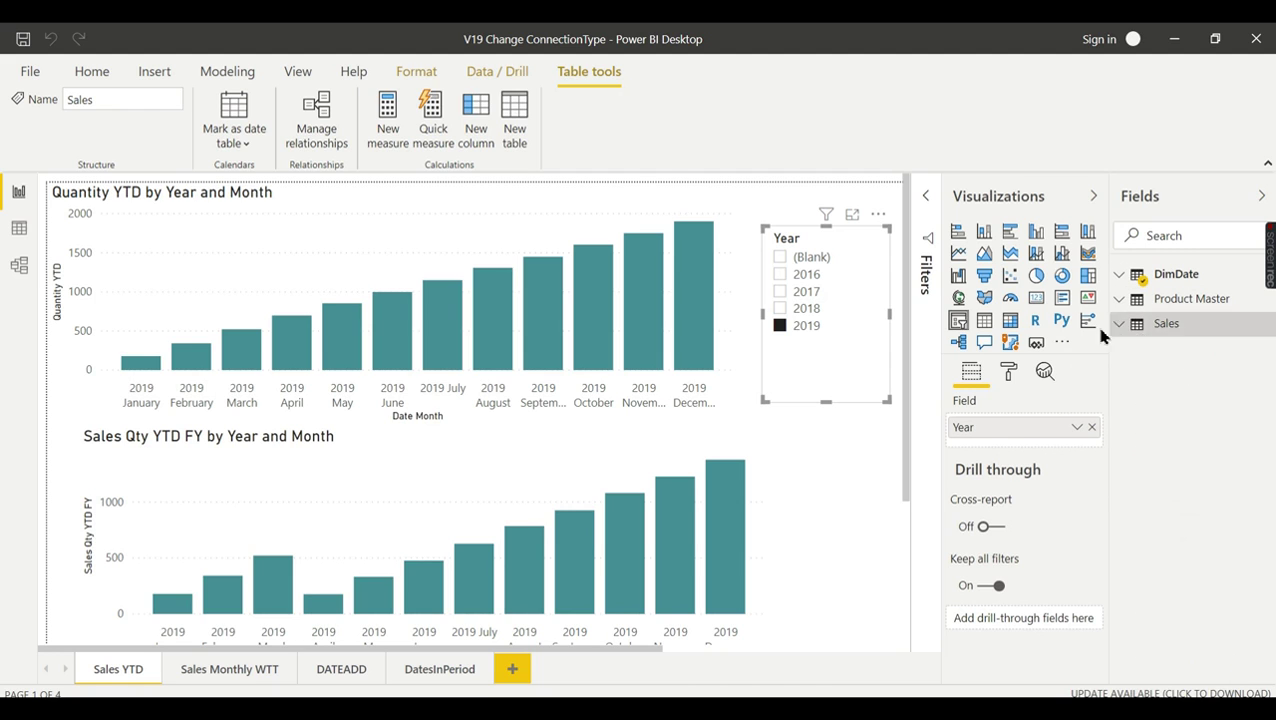
mouse_move(1170, 330)
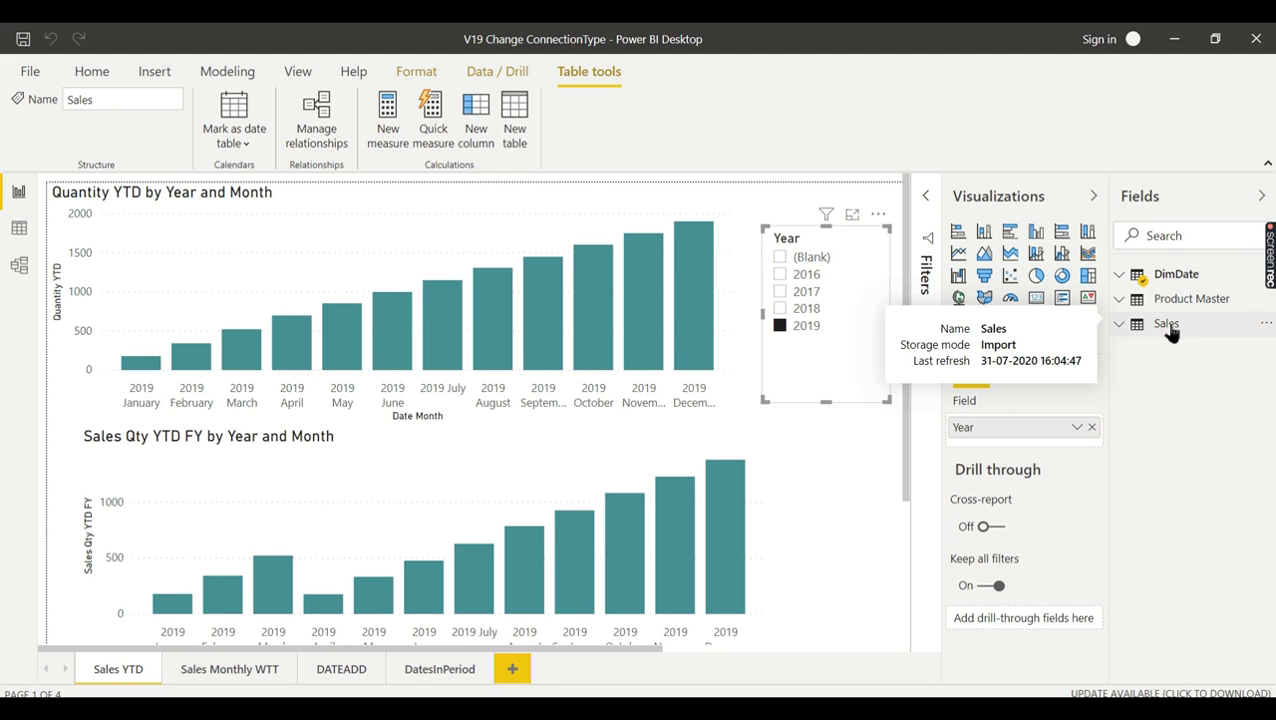
click(1121, 327)
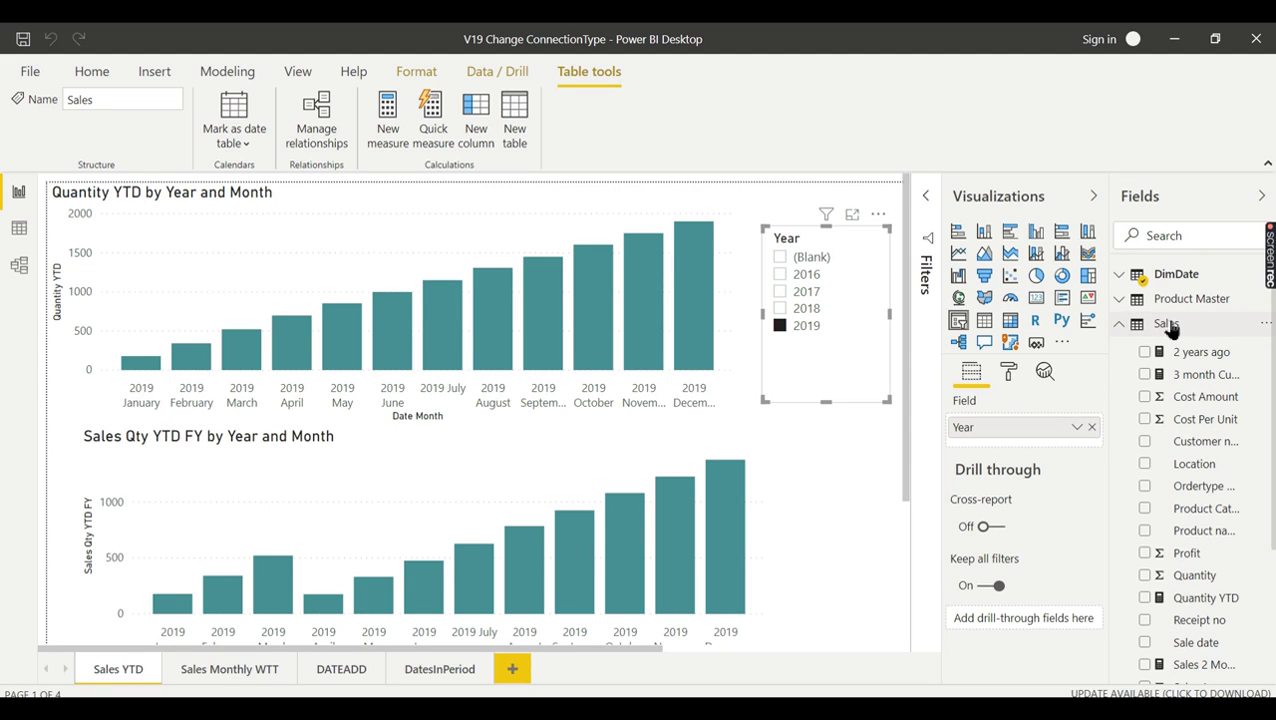
mouse_move(1165, 331)
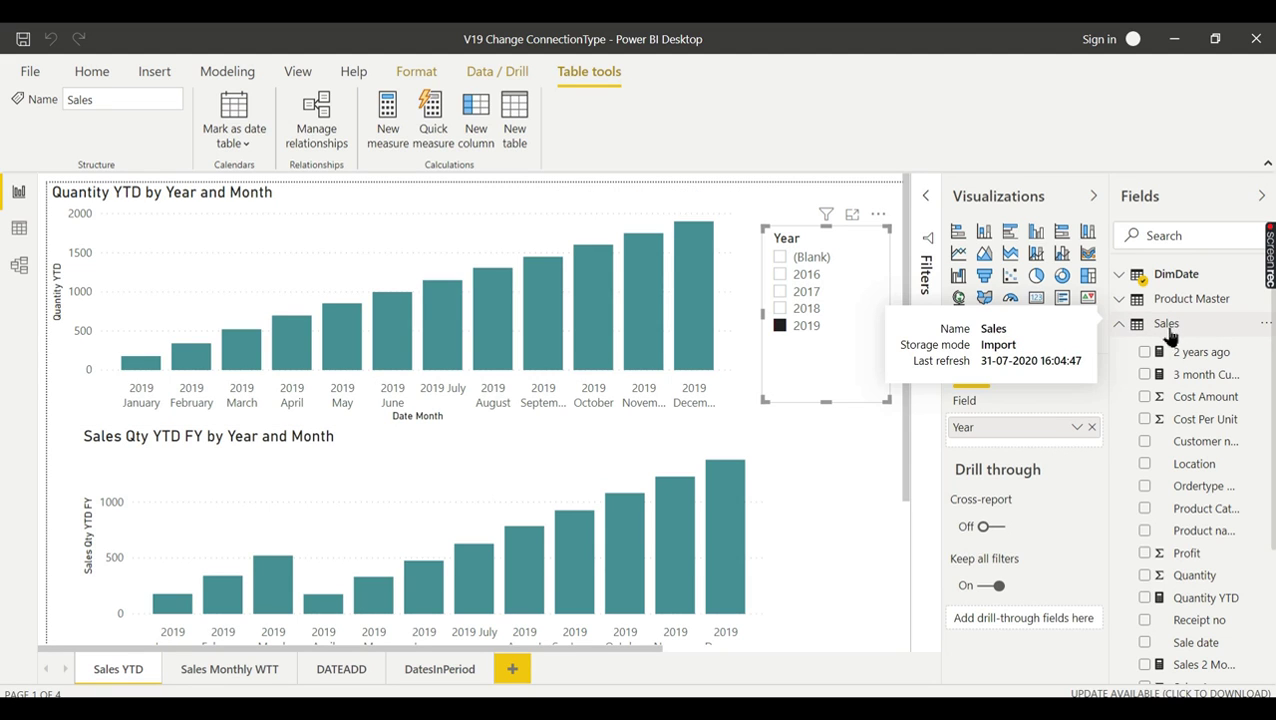
click(1120, 327)
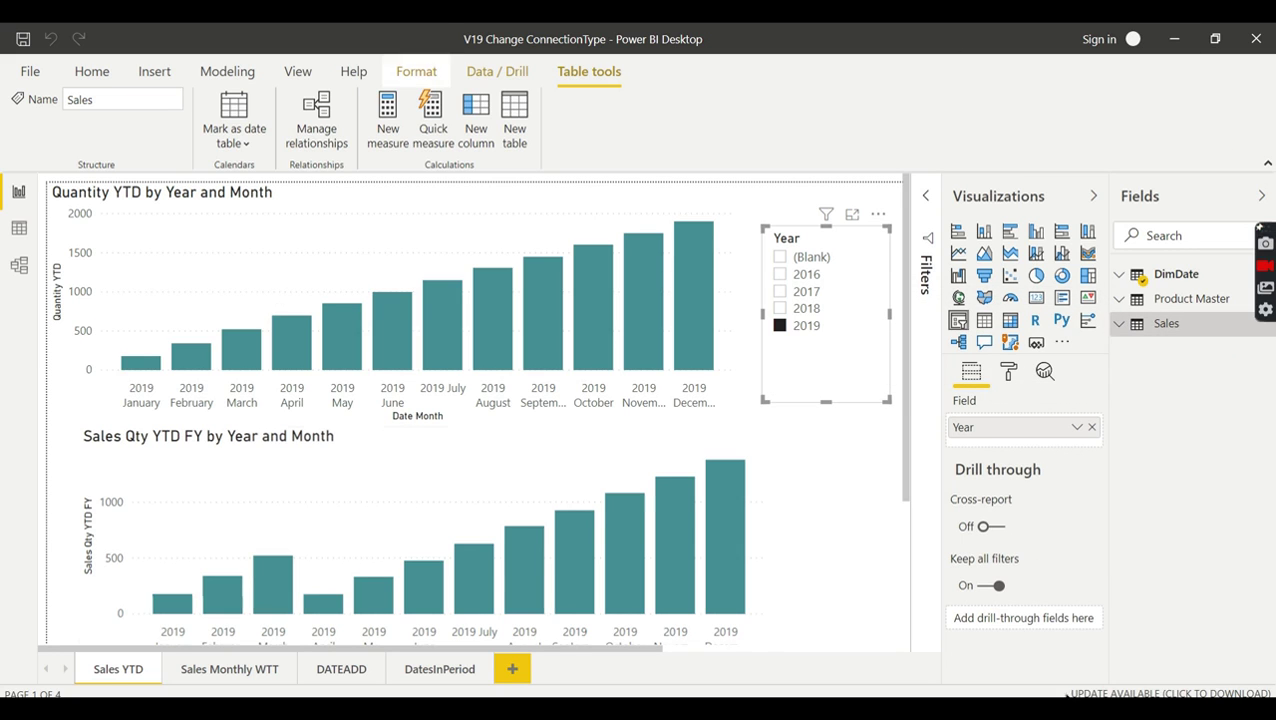
click(1182, 320)
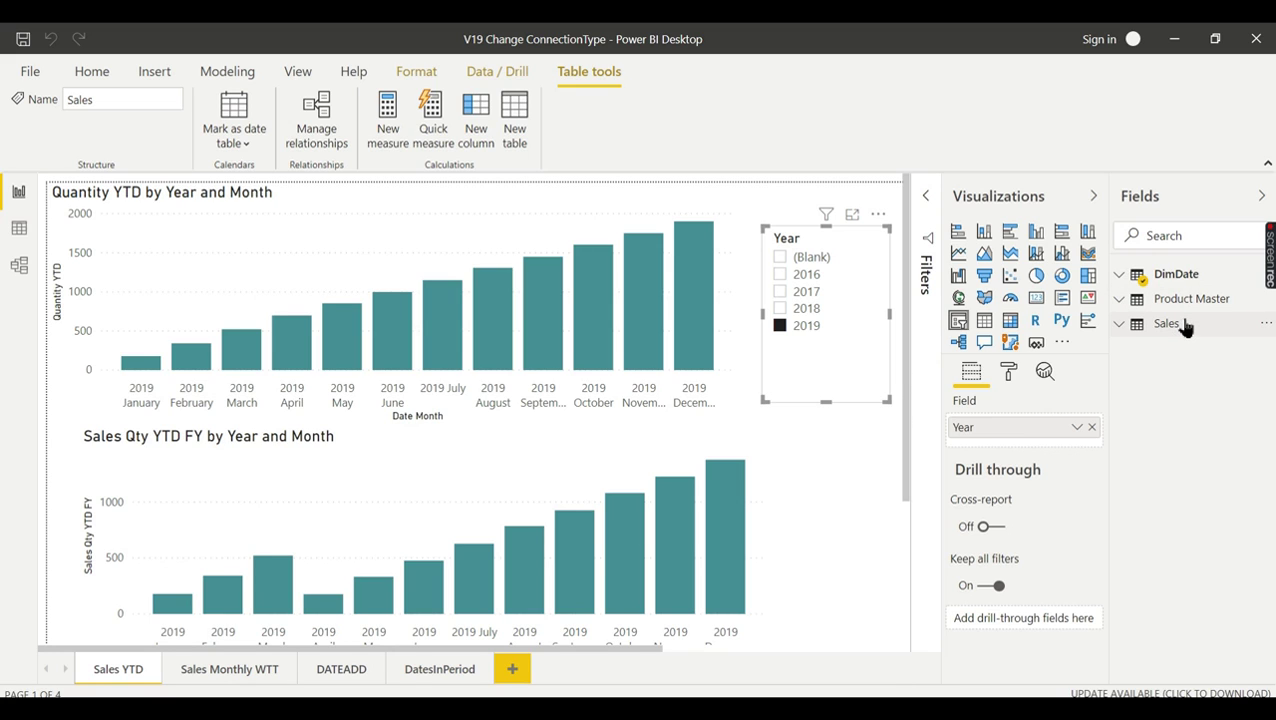
mouse_move(1185, 327)
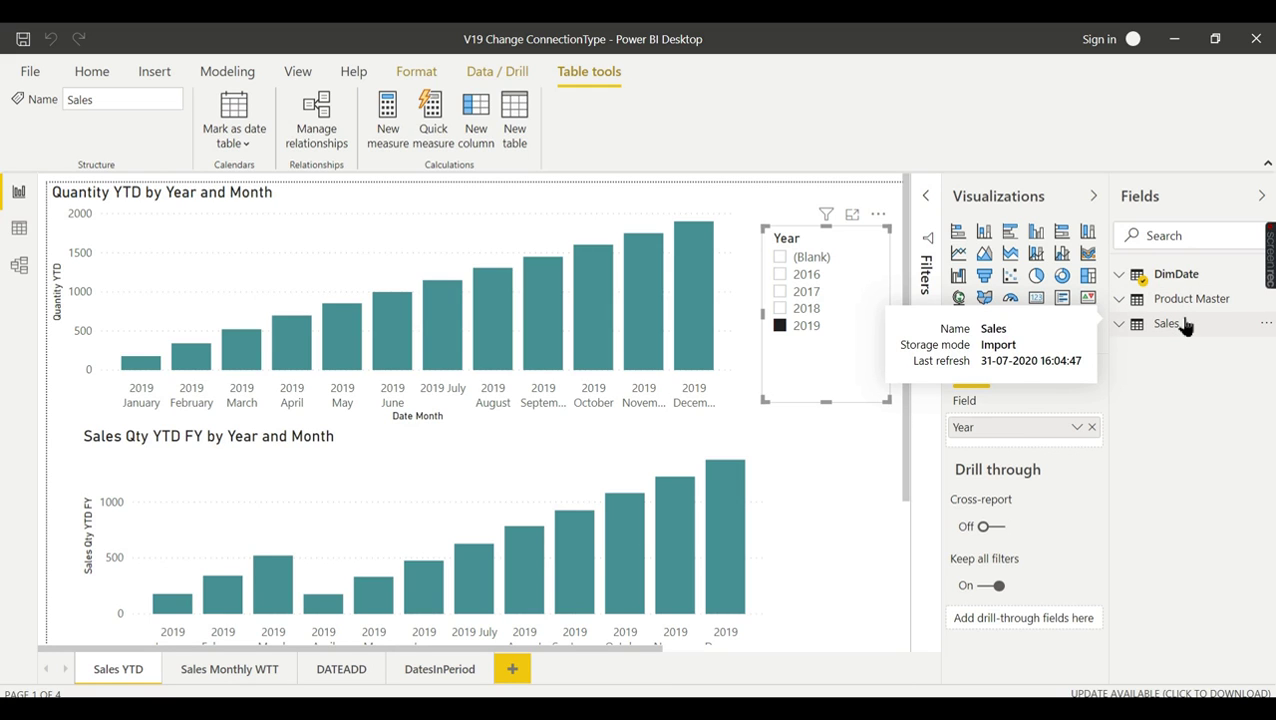